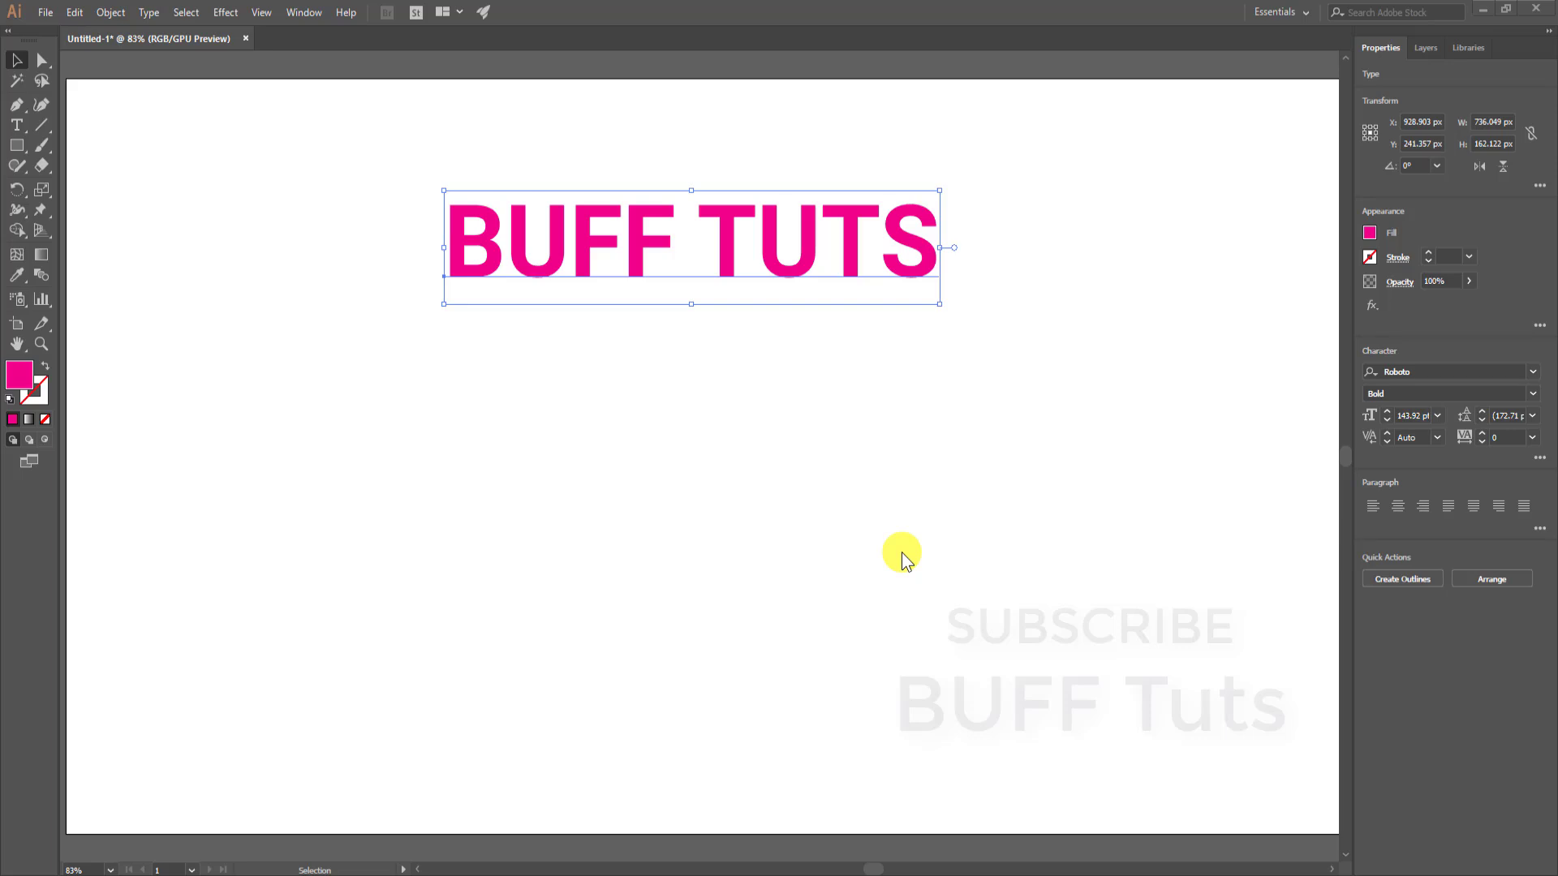
- Draw a rectangle below the BUFF TUTS text and fill it dark blue
left_click_drag(15, 145, 101, 153)
left_click_drag(438, 396, 926, 574)
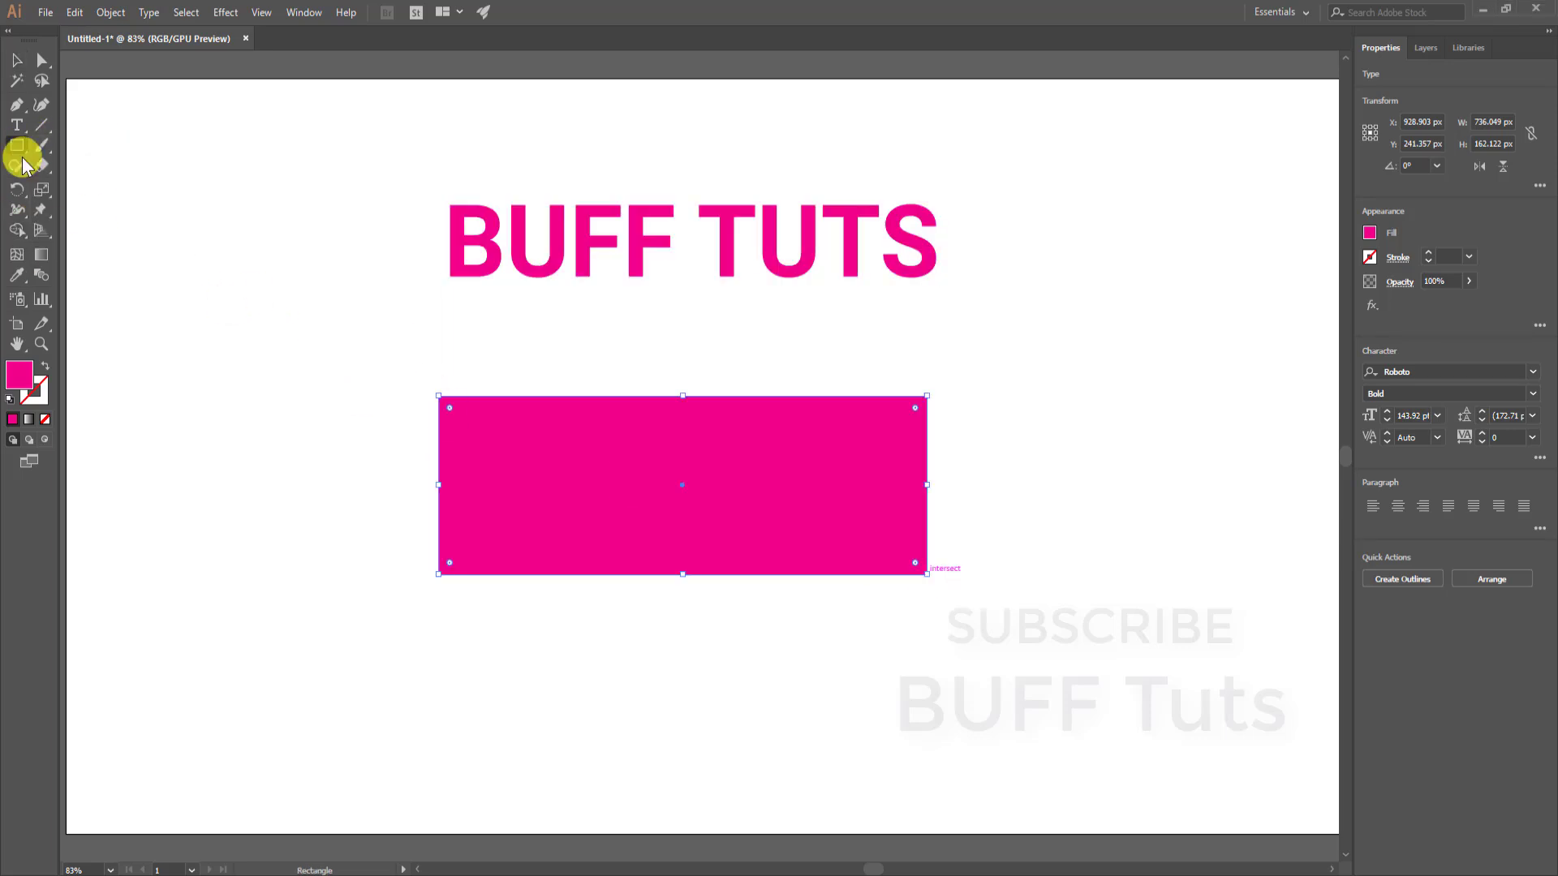
left_click(15, 60)
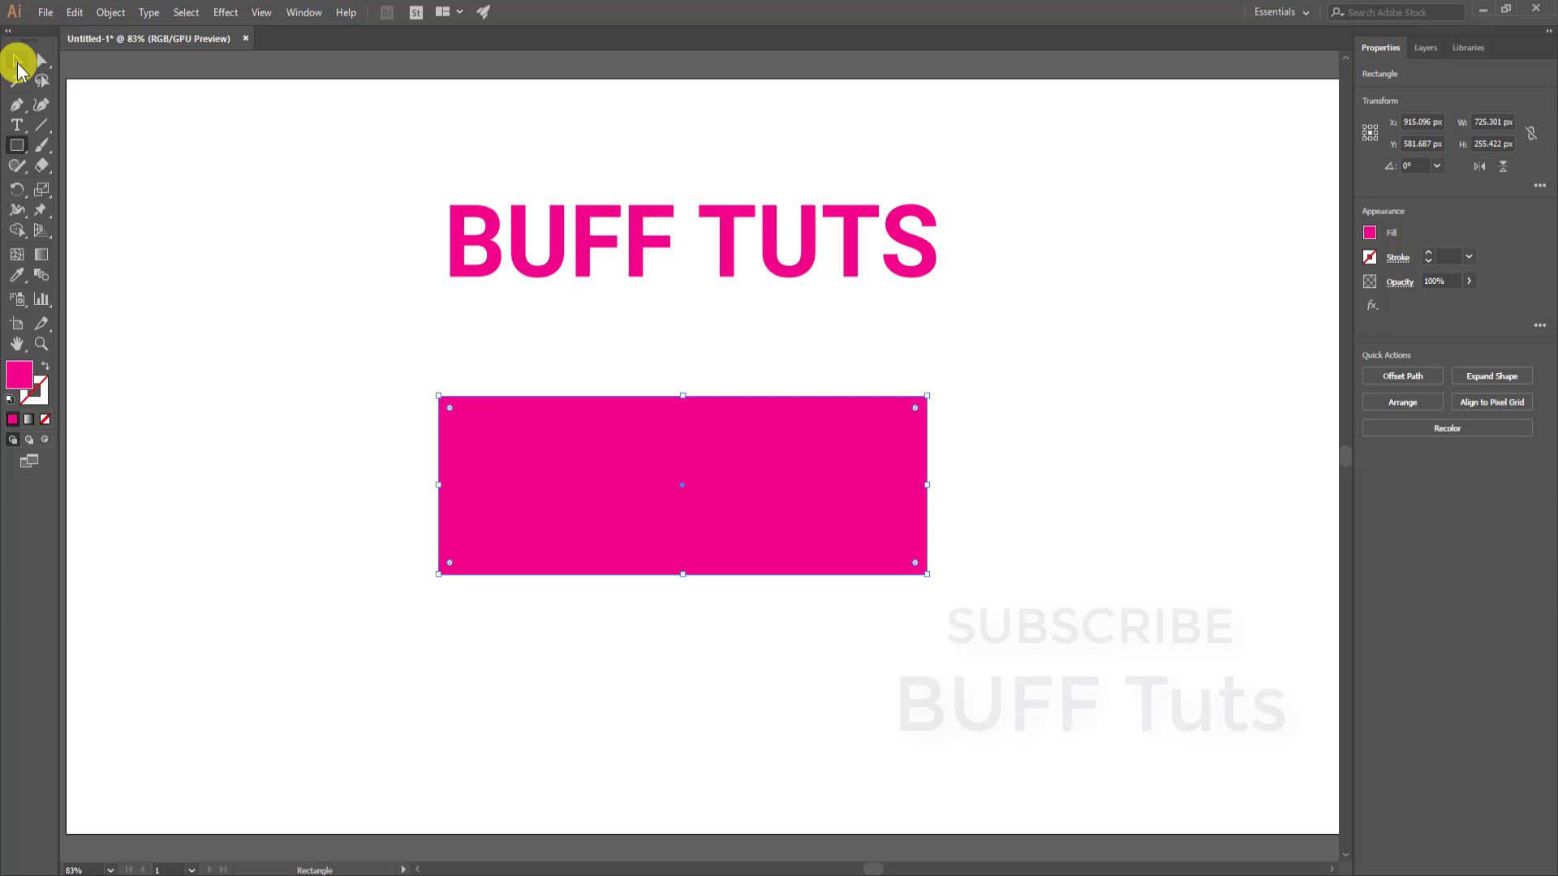
left_click(1370, 237)
left_click(1306, 304)
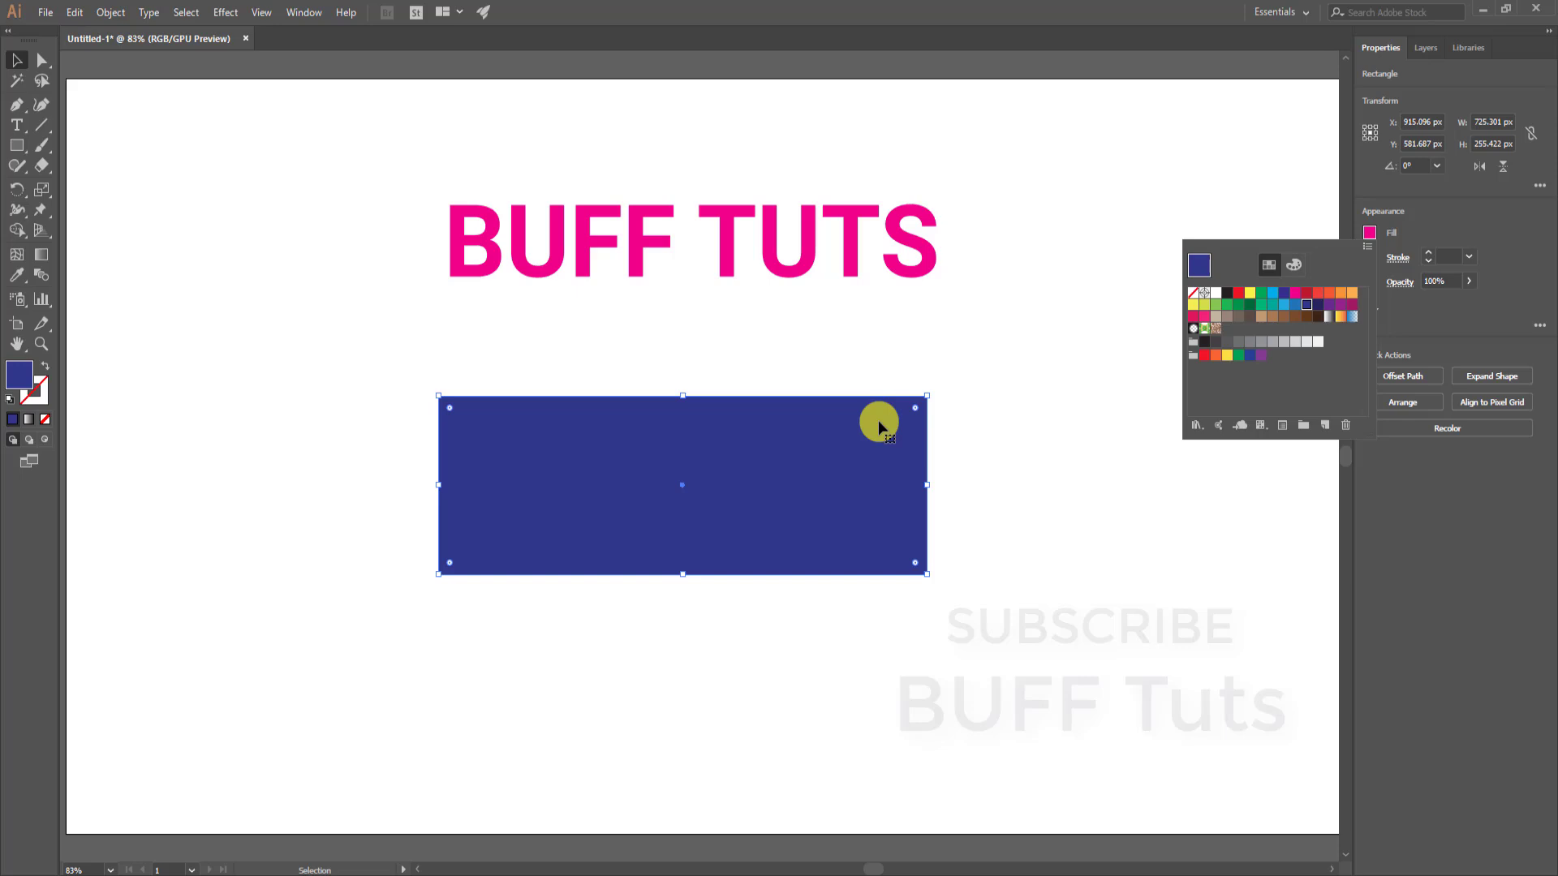
left_click(957, 374)
left_click(126, 104)
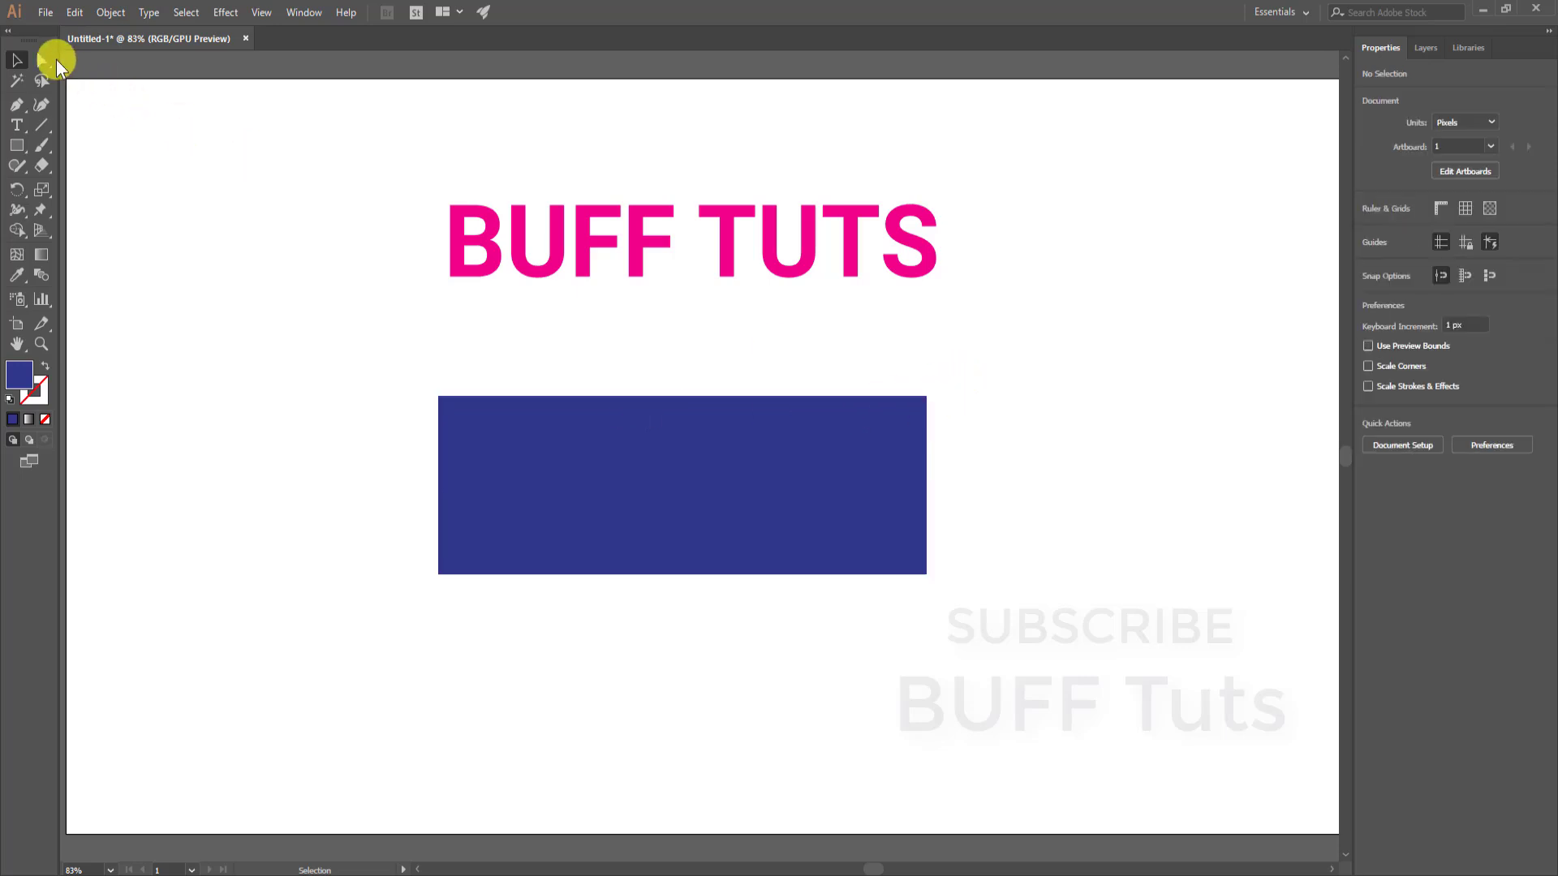
- Move the rectangle's right corner points so the shape tapers into a trapezoid toward the right
left_click(41, 60)
left_click_drag(950, 365, 929, 468)
left_click(929, 576)
left_click_drag(929, 576, 939, 539)
key("v")
left_click(876, 626)
- Nudge BUFF TUTS down slightly and move the blue trapezoid over it
left_click_drag(712, 533, 735, 505)
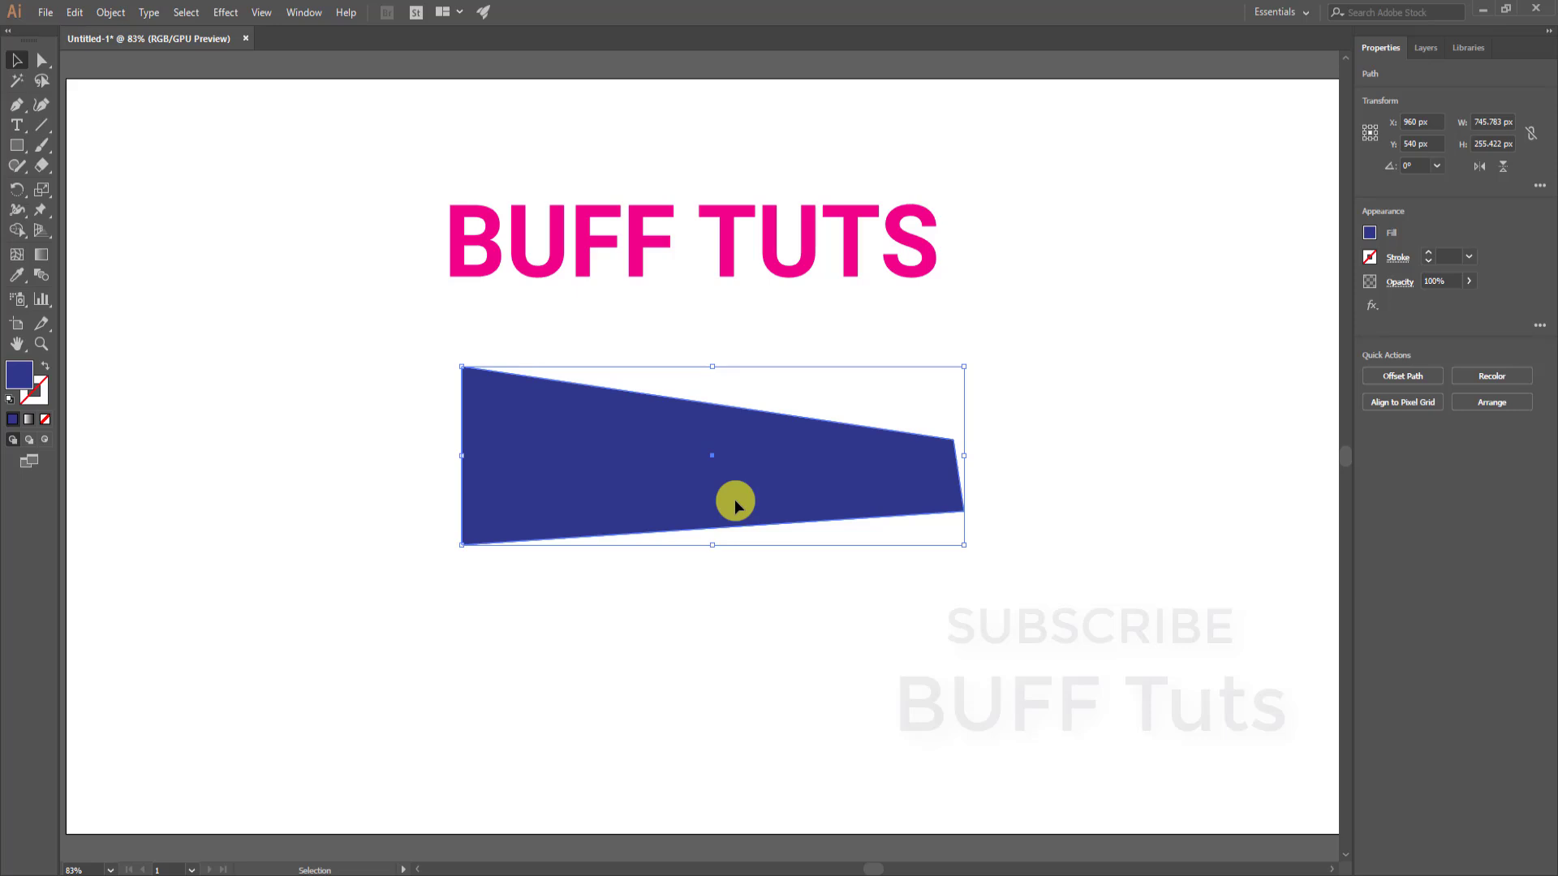
left_click(1004, 284)
left_click_drag(824, 254, 817, 306)
left_click_drag(742, 445, 709, 279)
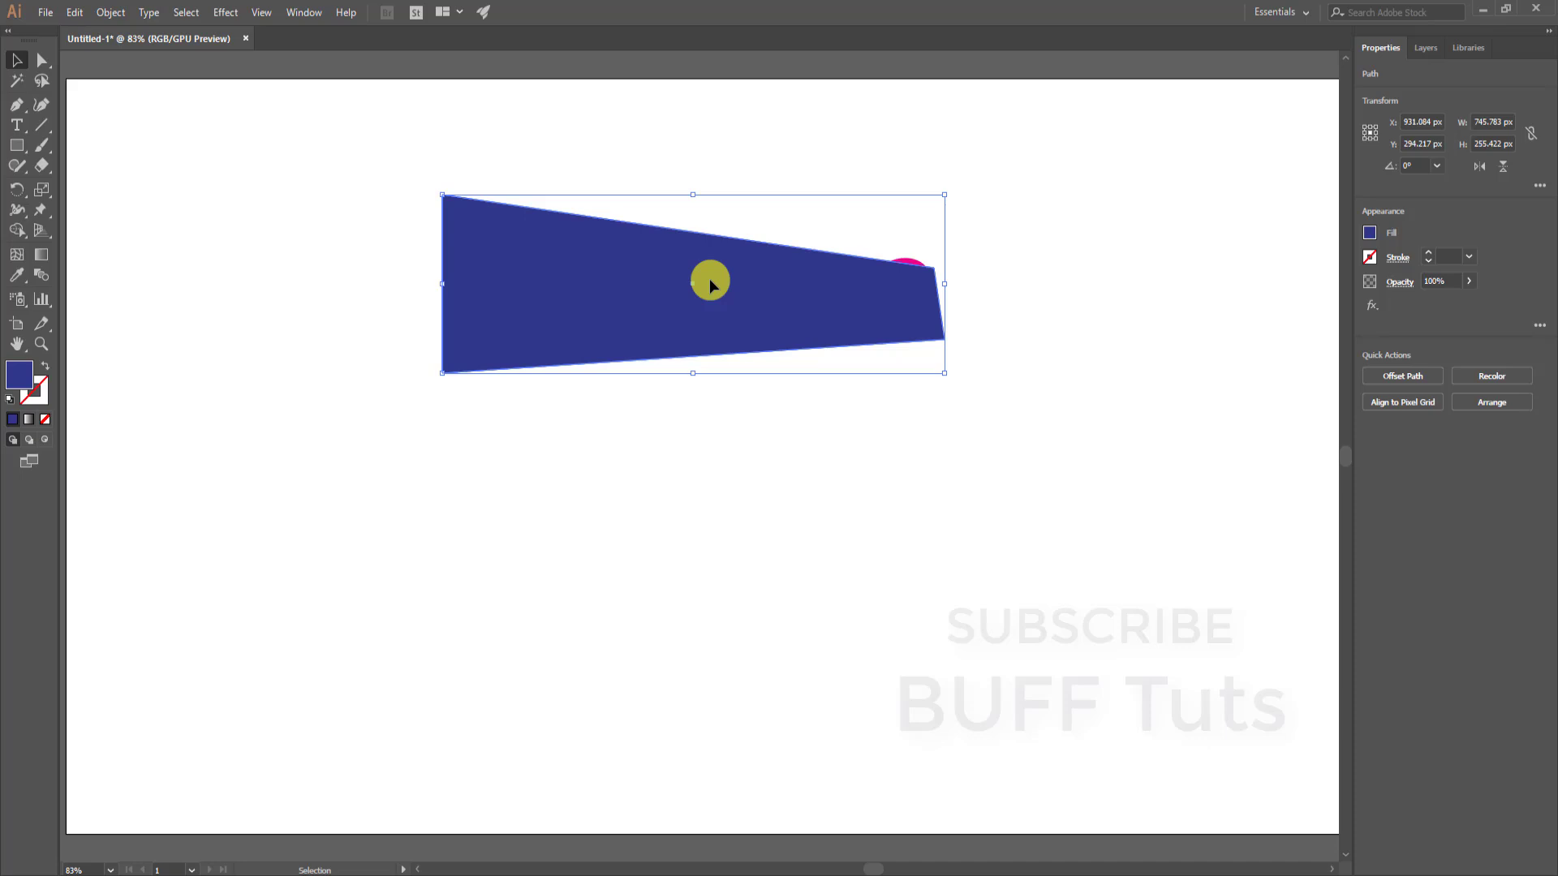
- Select BUFF TUTS with the blue trapezoid and apply Envelope Distort > Make with Top Object
left_click(998, 167)
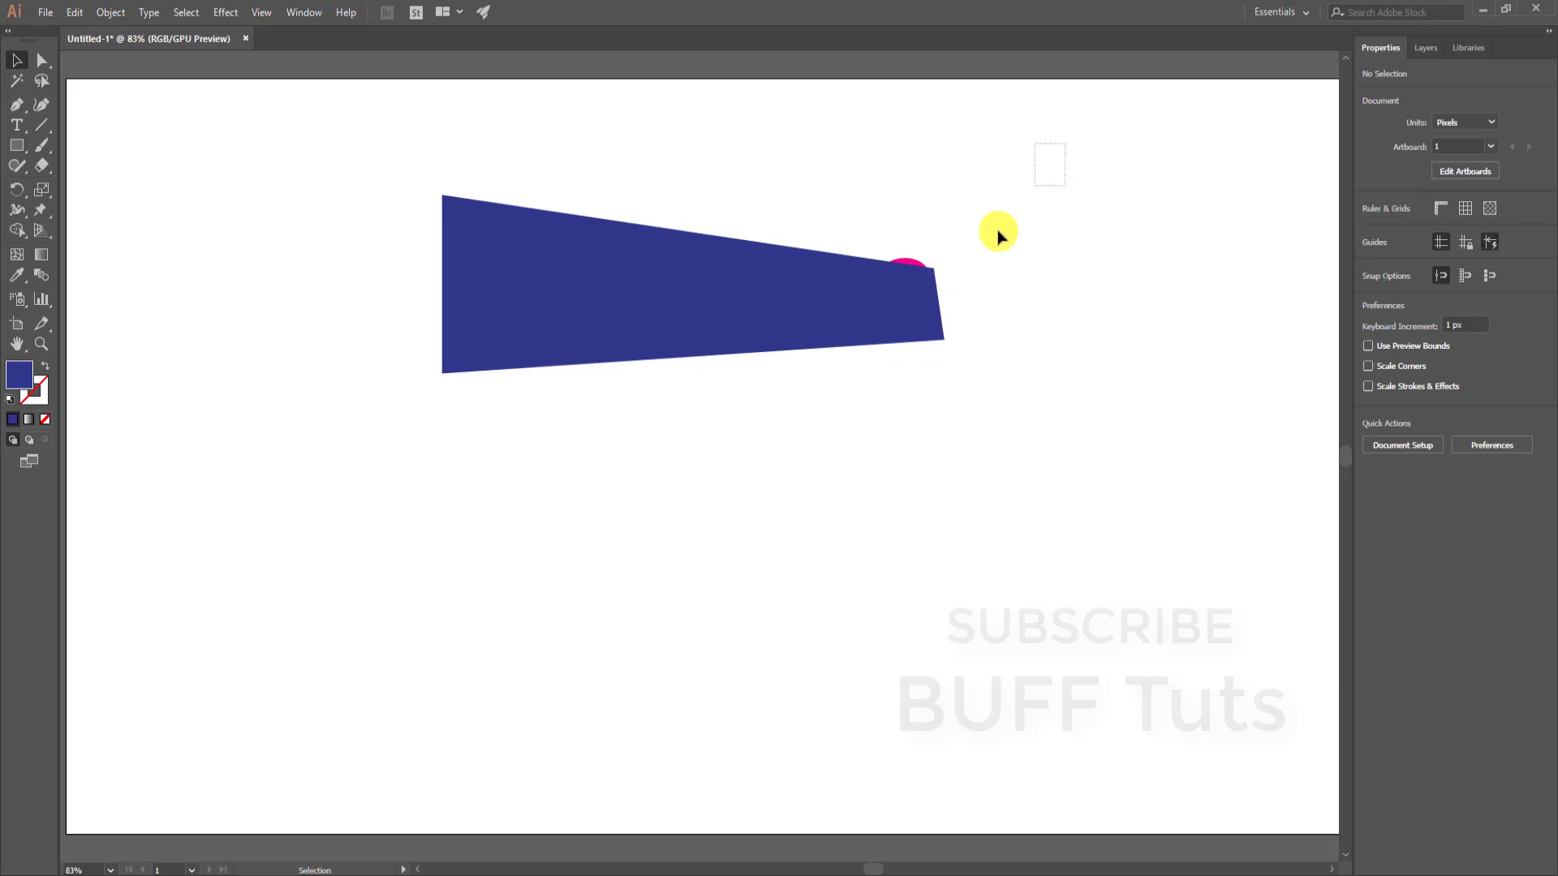
left_click_drag(998, 235, 698, 497)
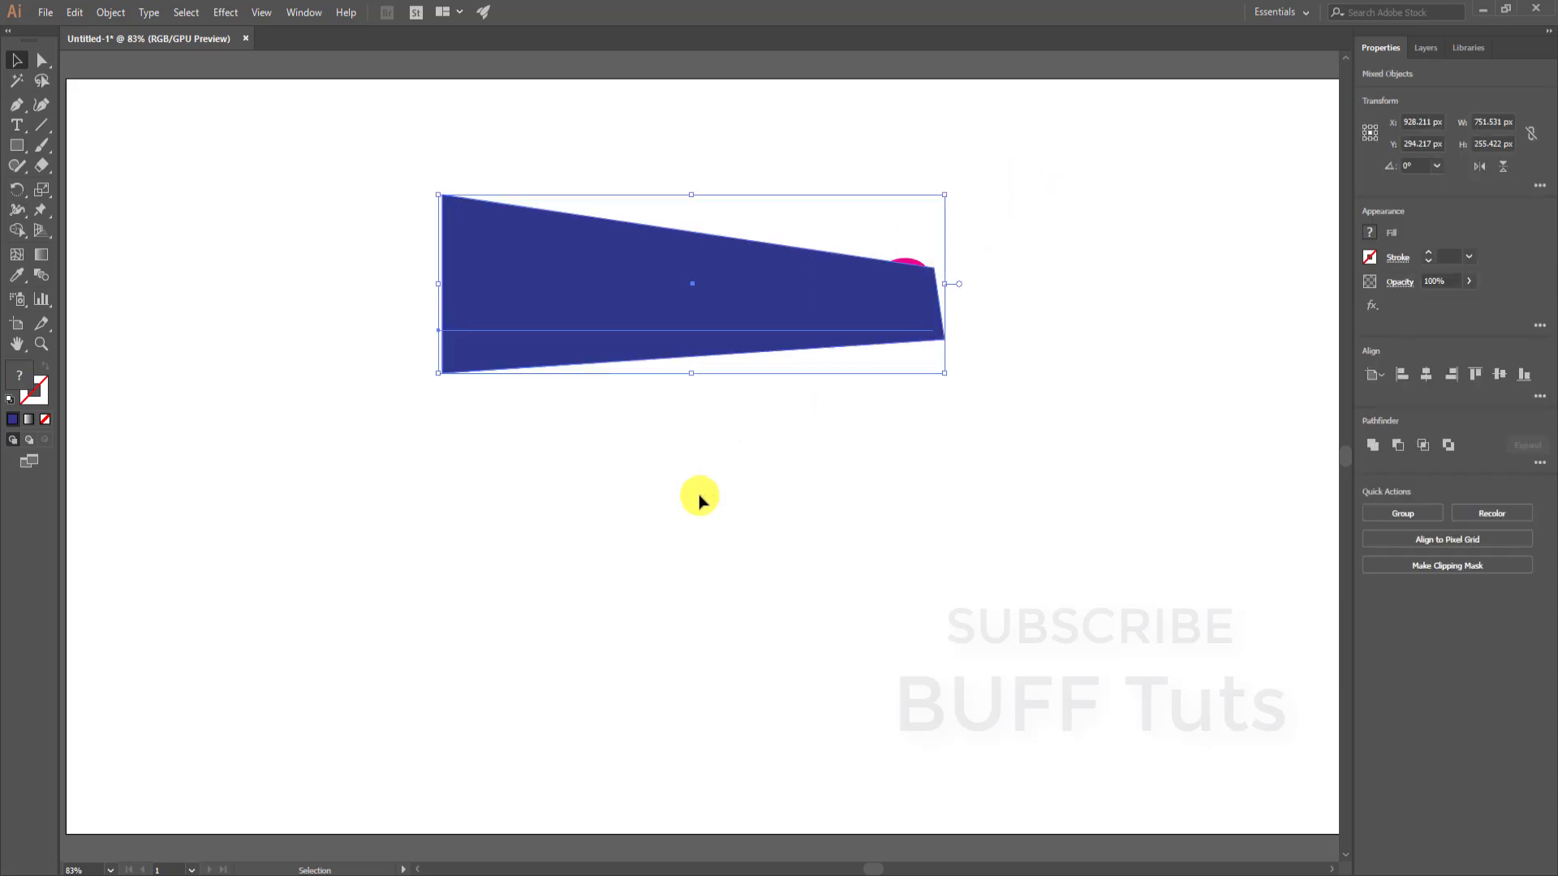
left_click(110, 12)
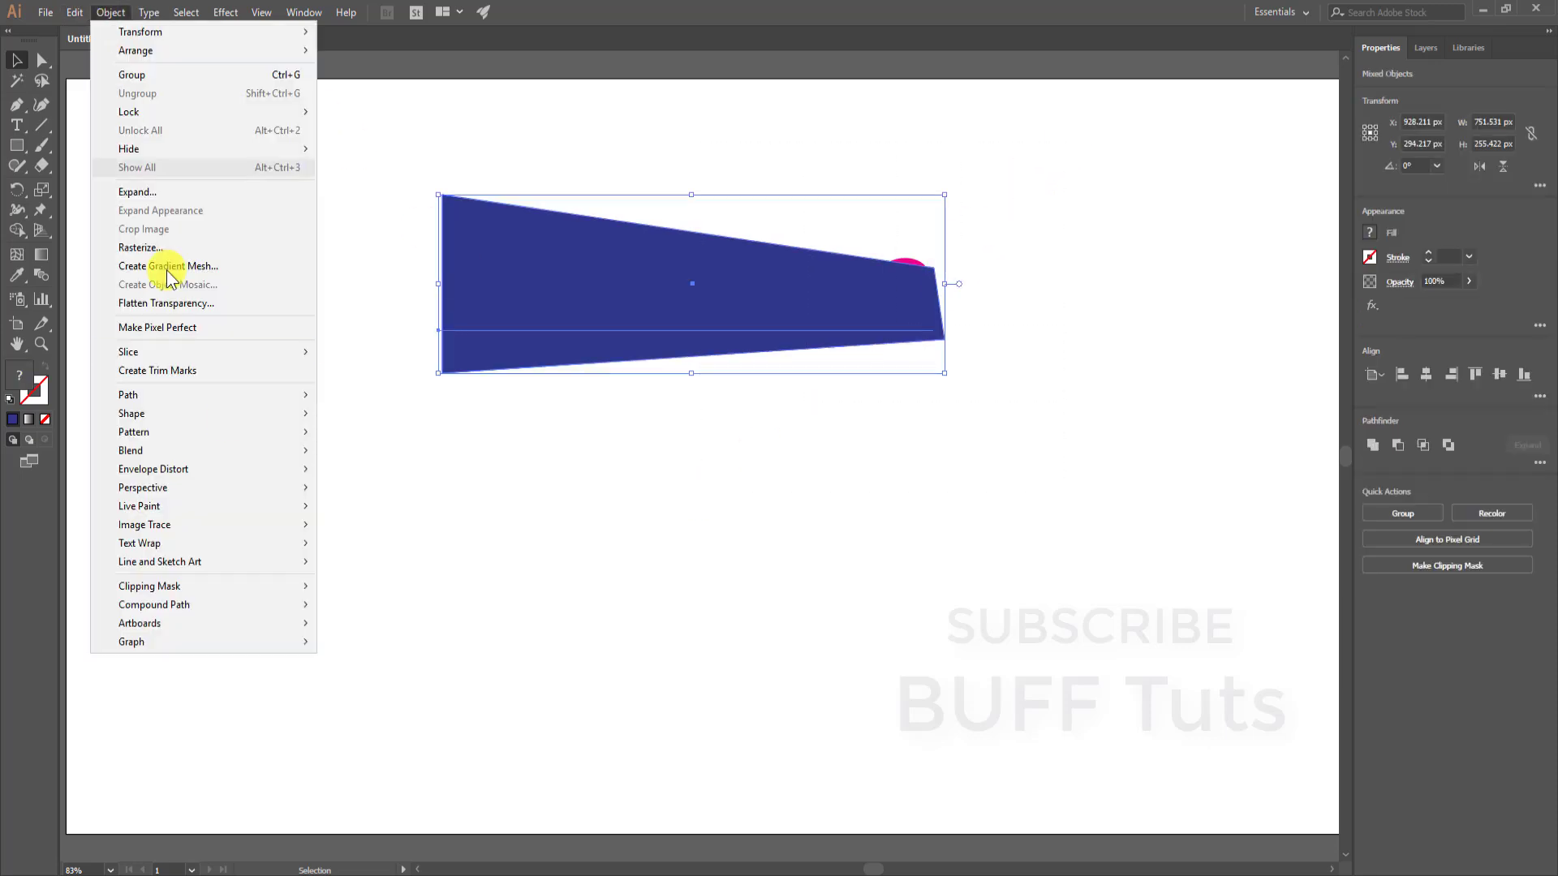
mouse_move(197, 473)
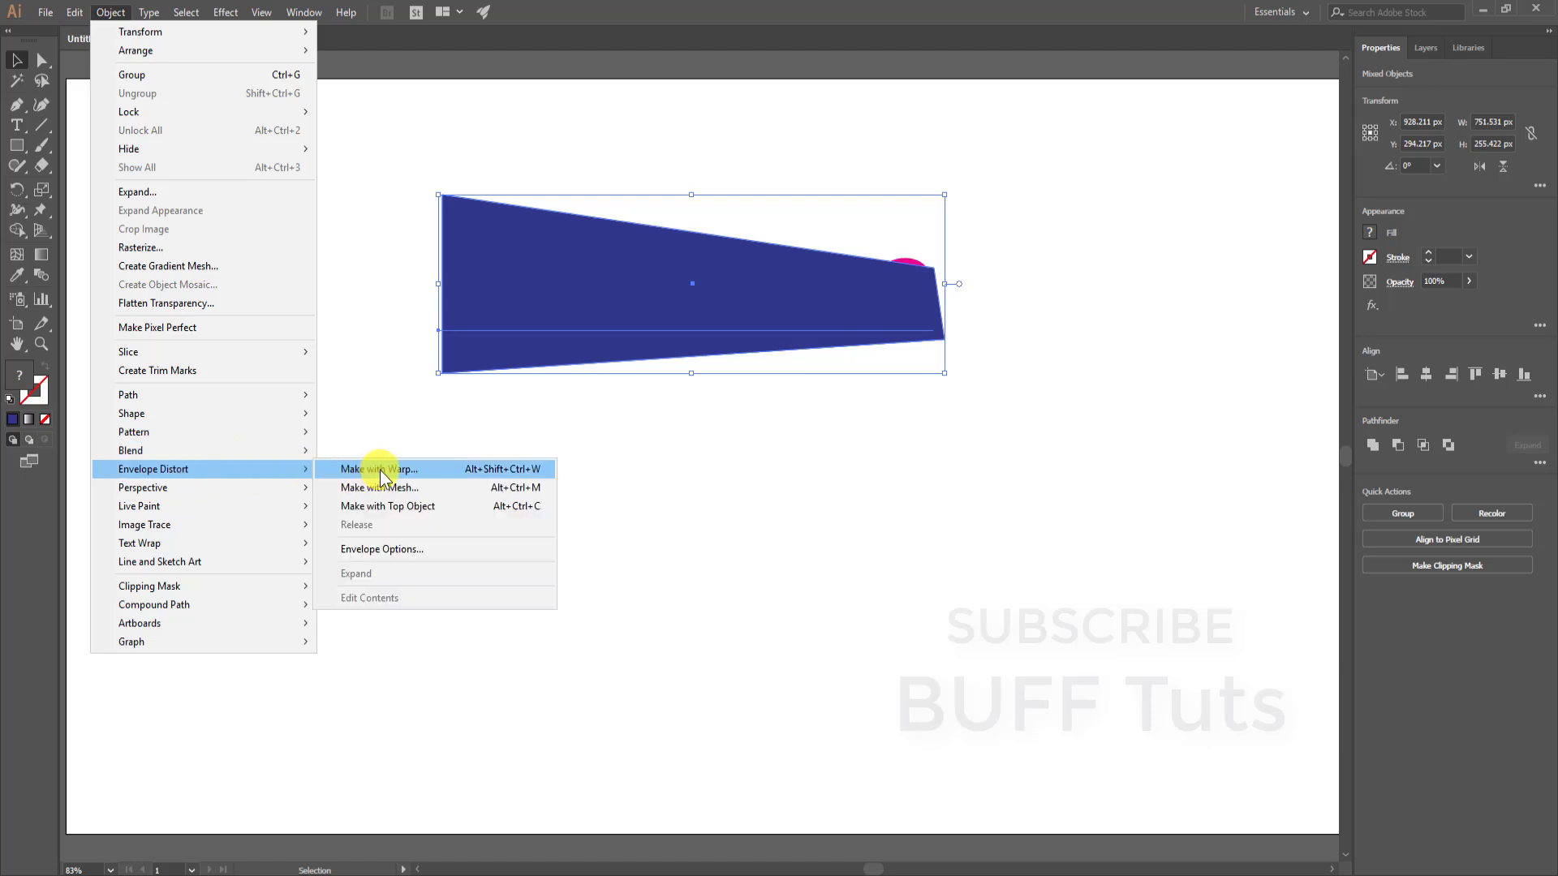
left_click(464, 507)
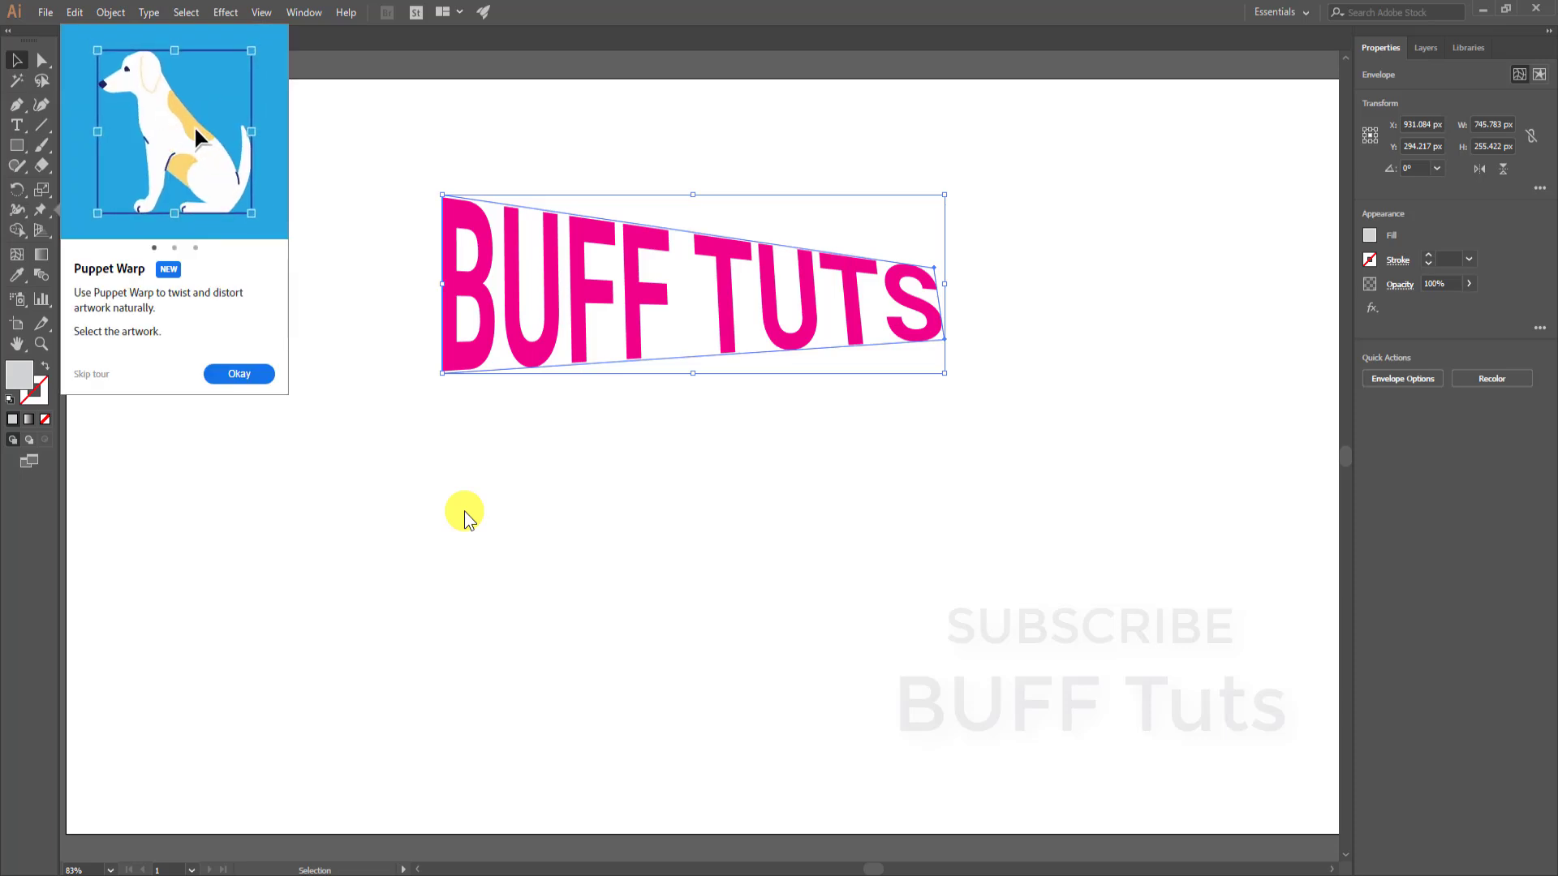
- Dismiss the tour popup, then drag the lower warp points to curve the text's bottom edge
left_click(92, 374)
left_click(395, 552)
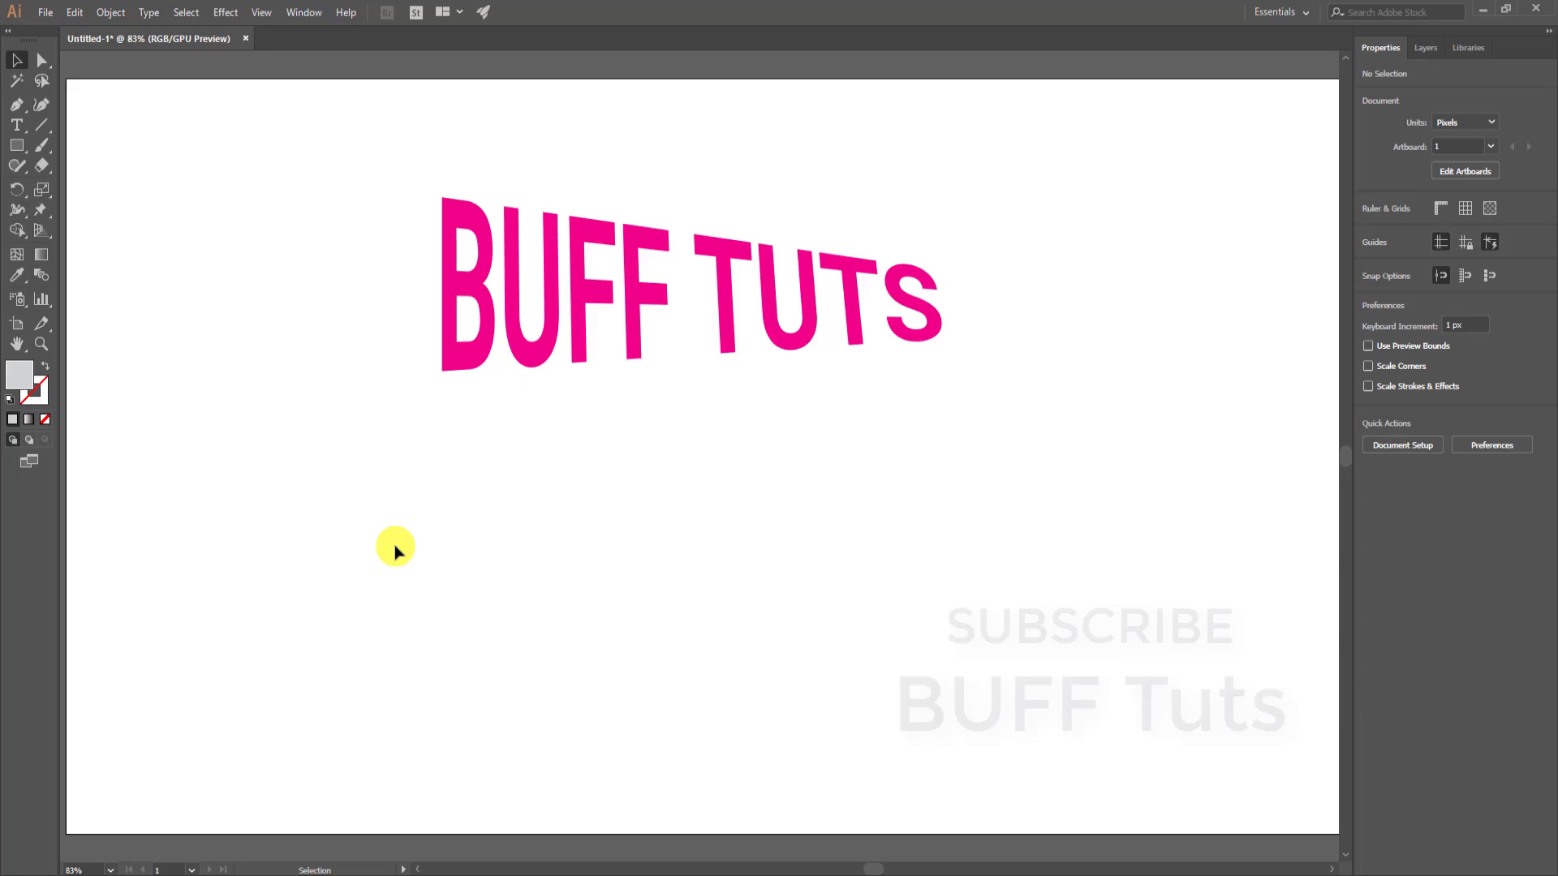
left_click(523, 349)
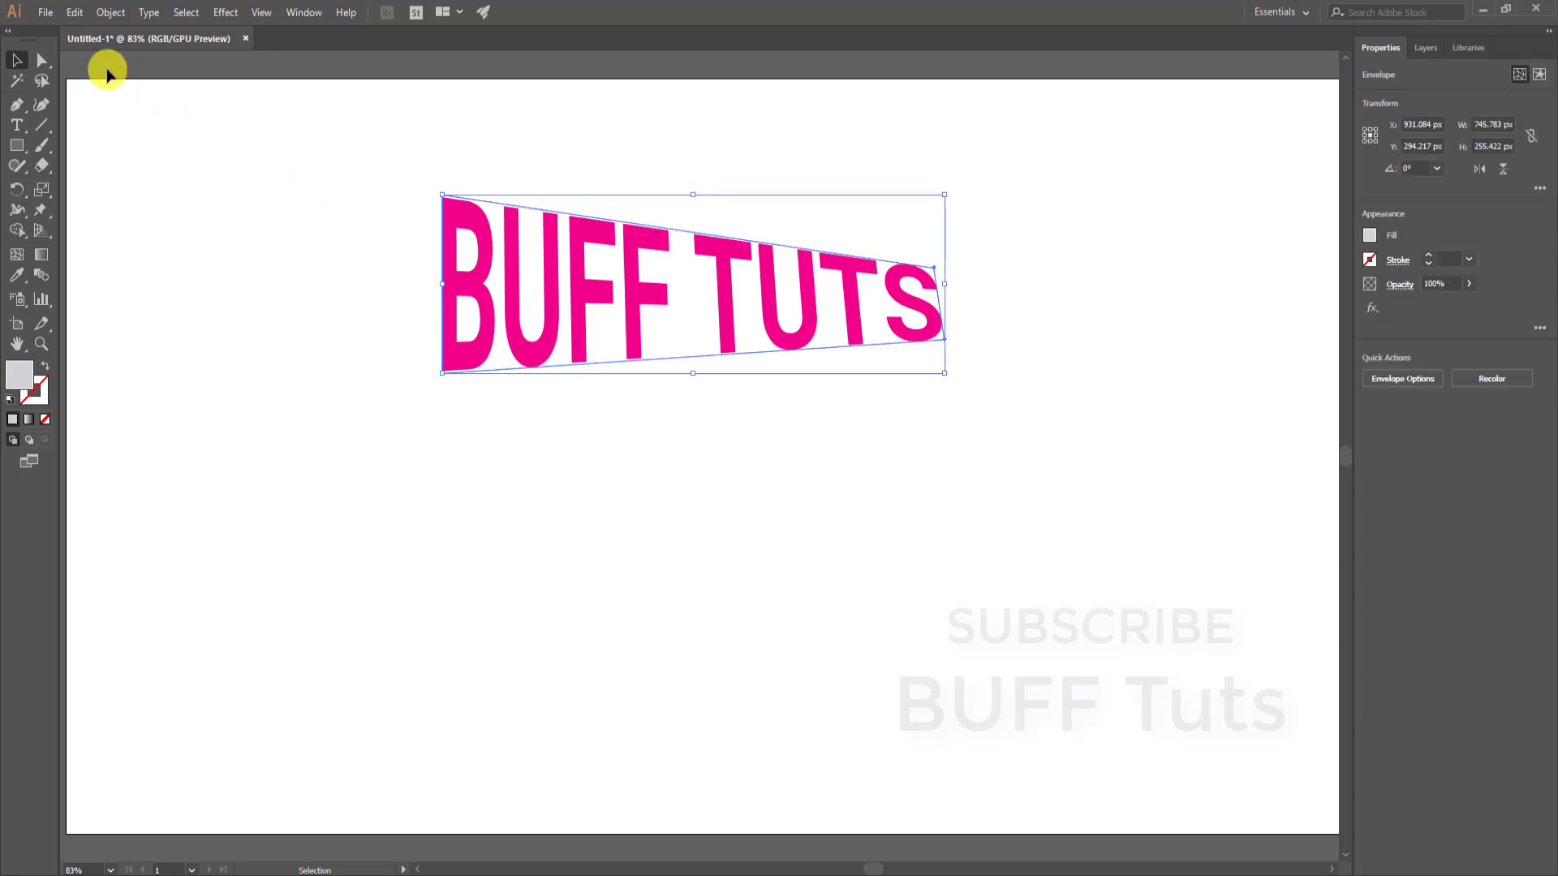
left_click(36, 60)
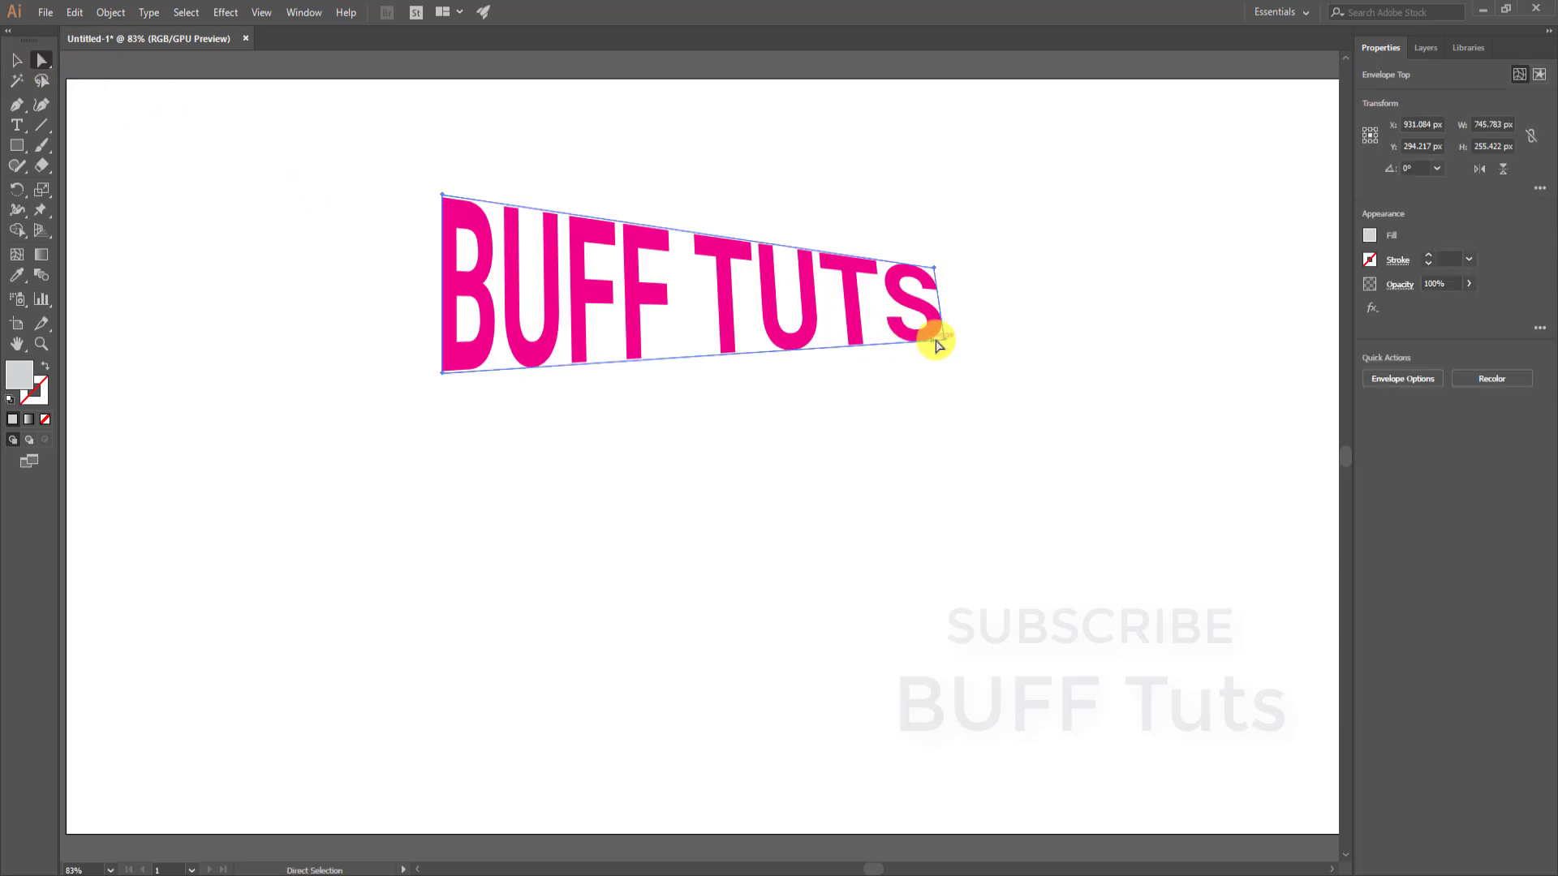
left_click_drag(942, 343, 907, 365)
left_click_drag(737, 382, 741, 329)
left_click_drag(610, 363, 622, 451)
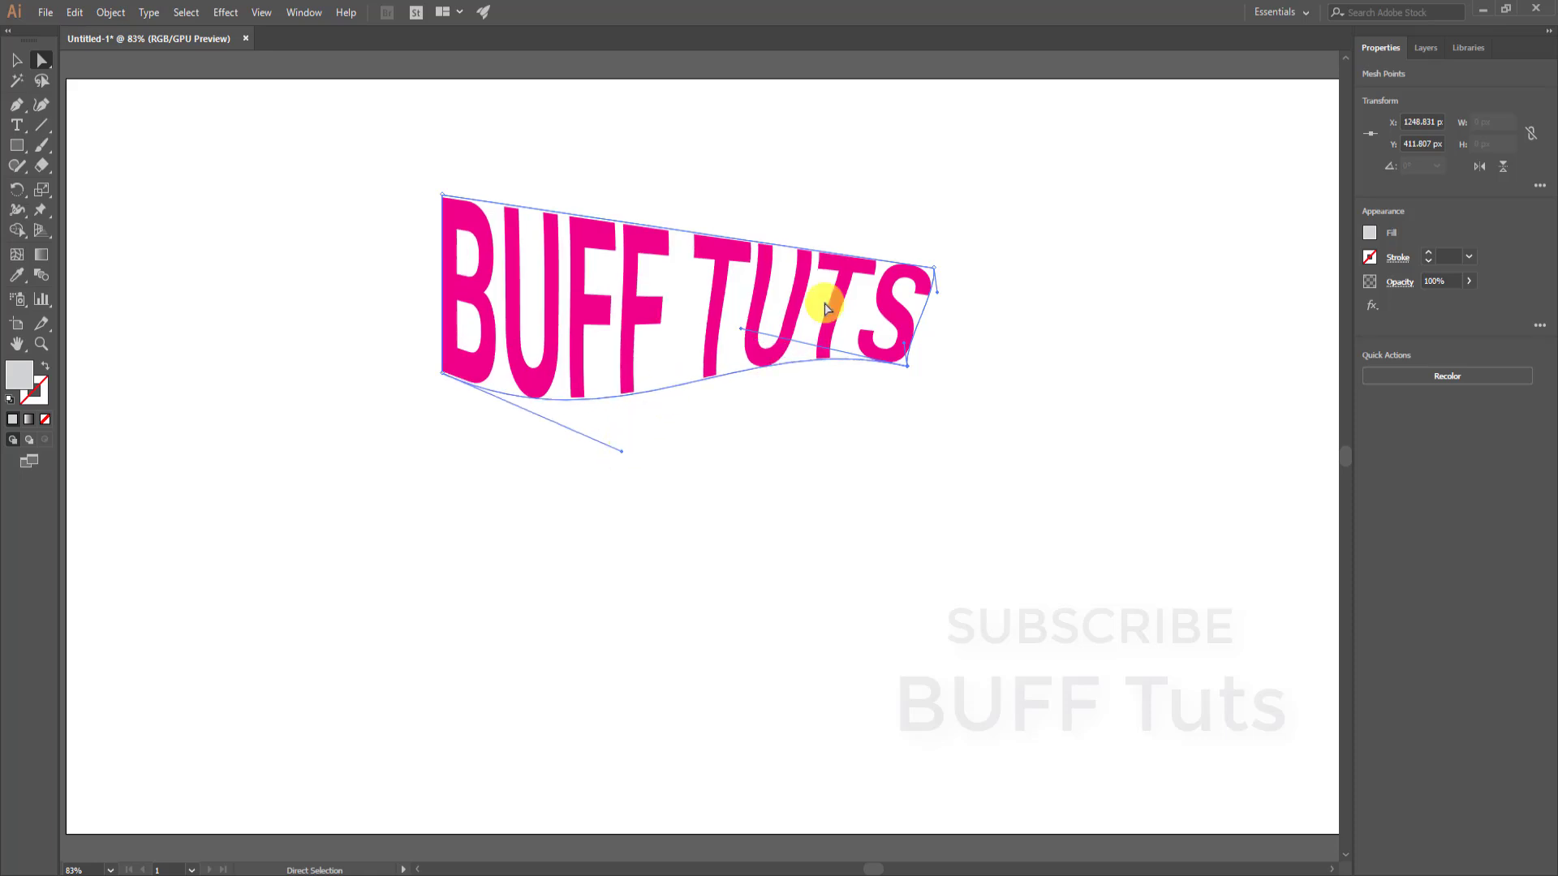
- Curve the top edge down on the left and up toward the right, reshaping the right end
left_click(935, 270)
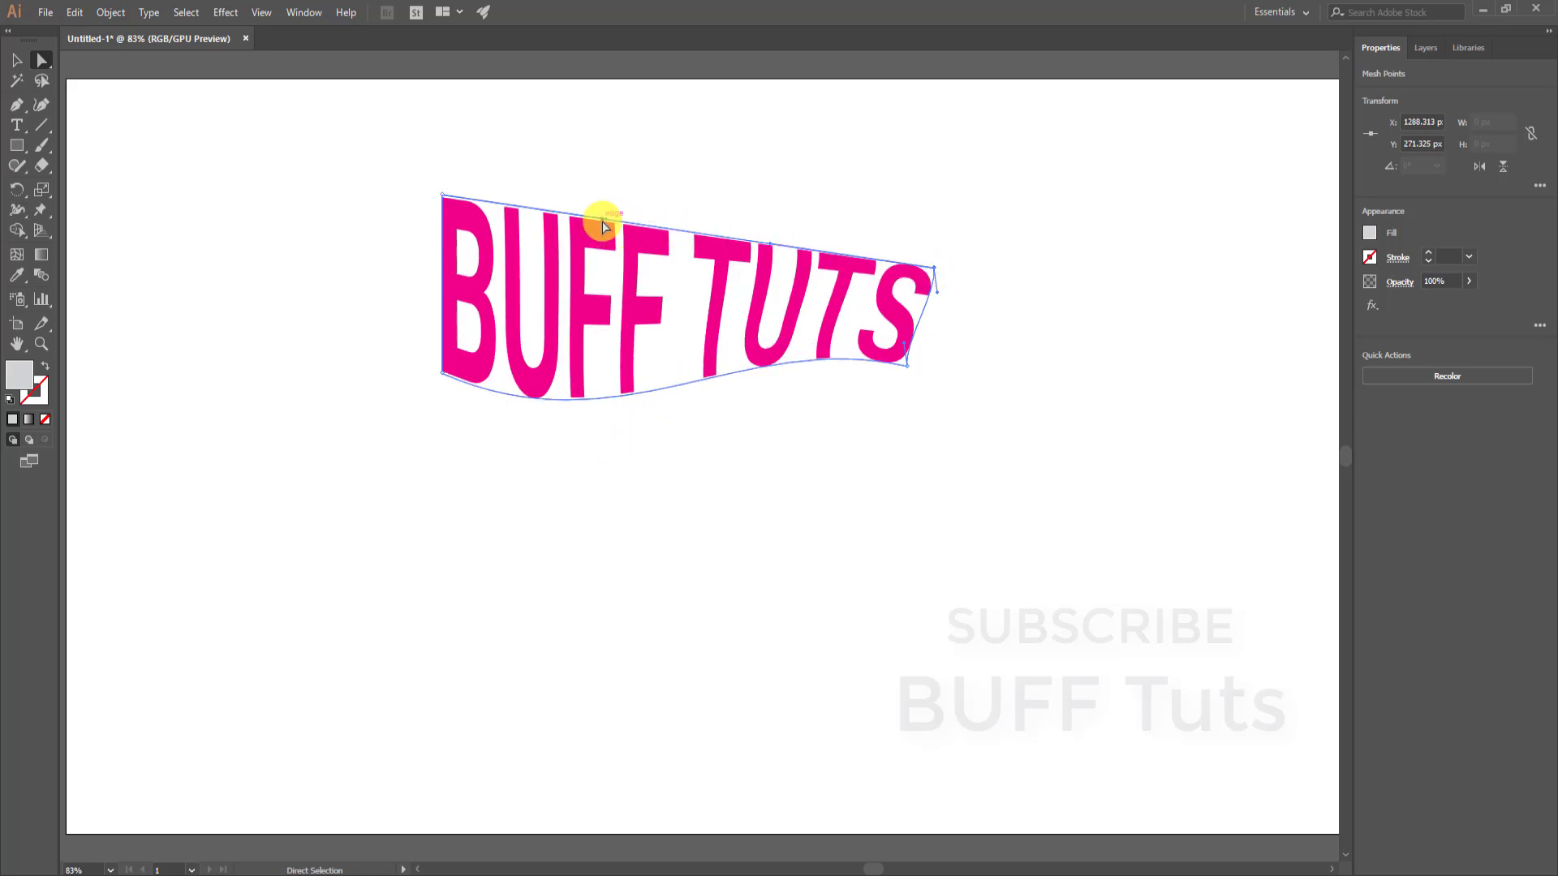
left_click_drag(605, 226, 594, 285)
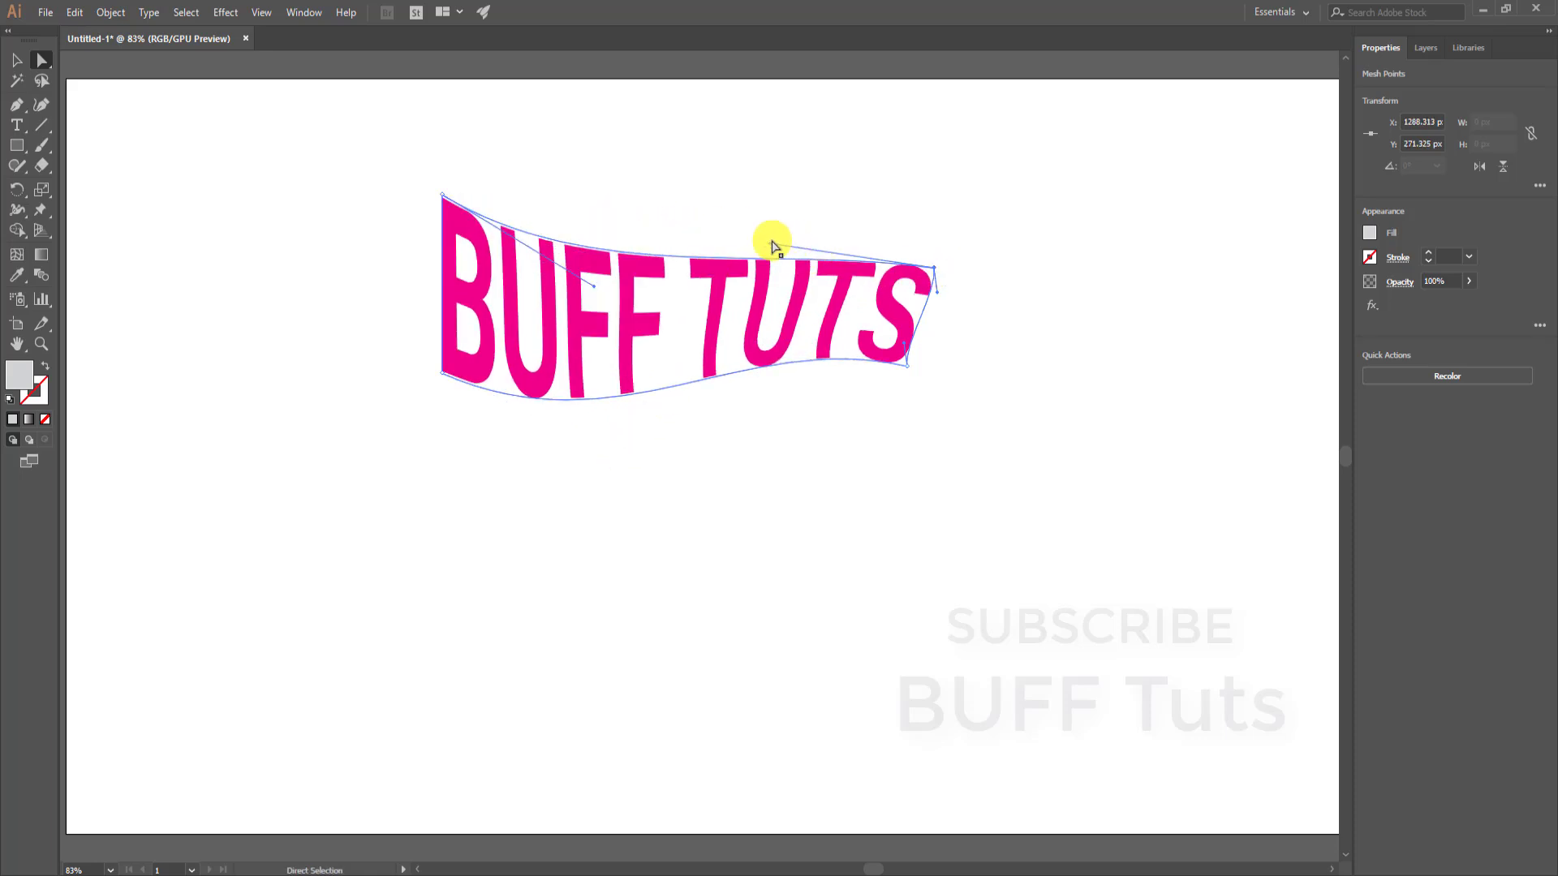
left_click_drag(769, 248, 756, 157)
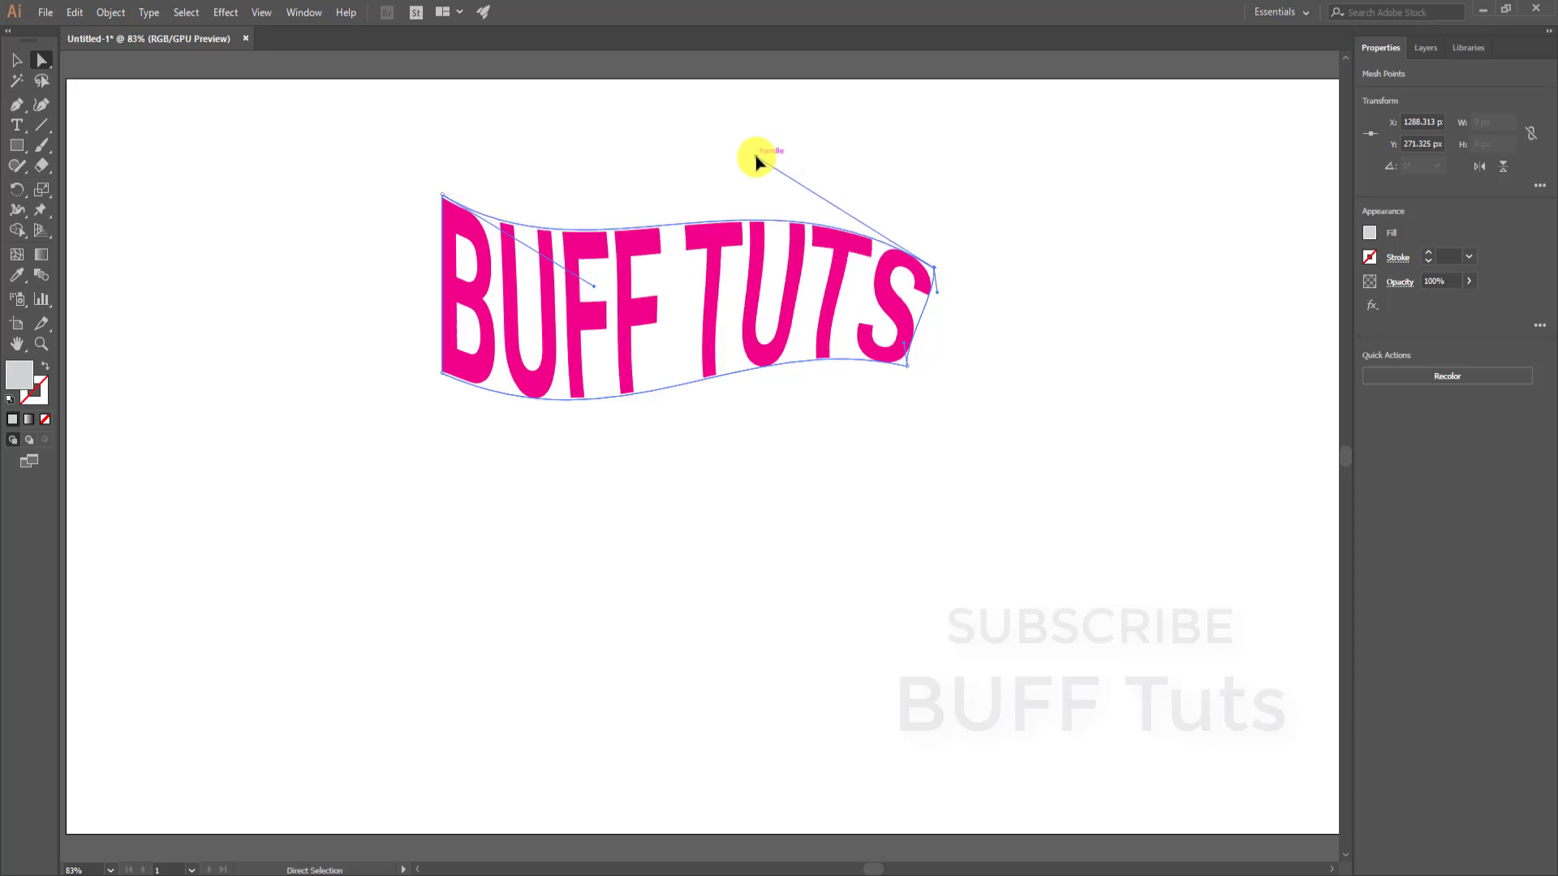
left_click_drag(934, 268, 939, 234)
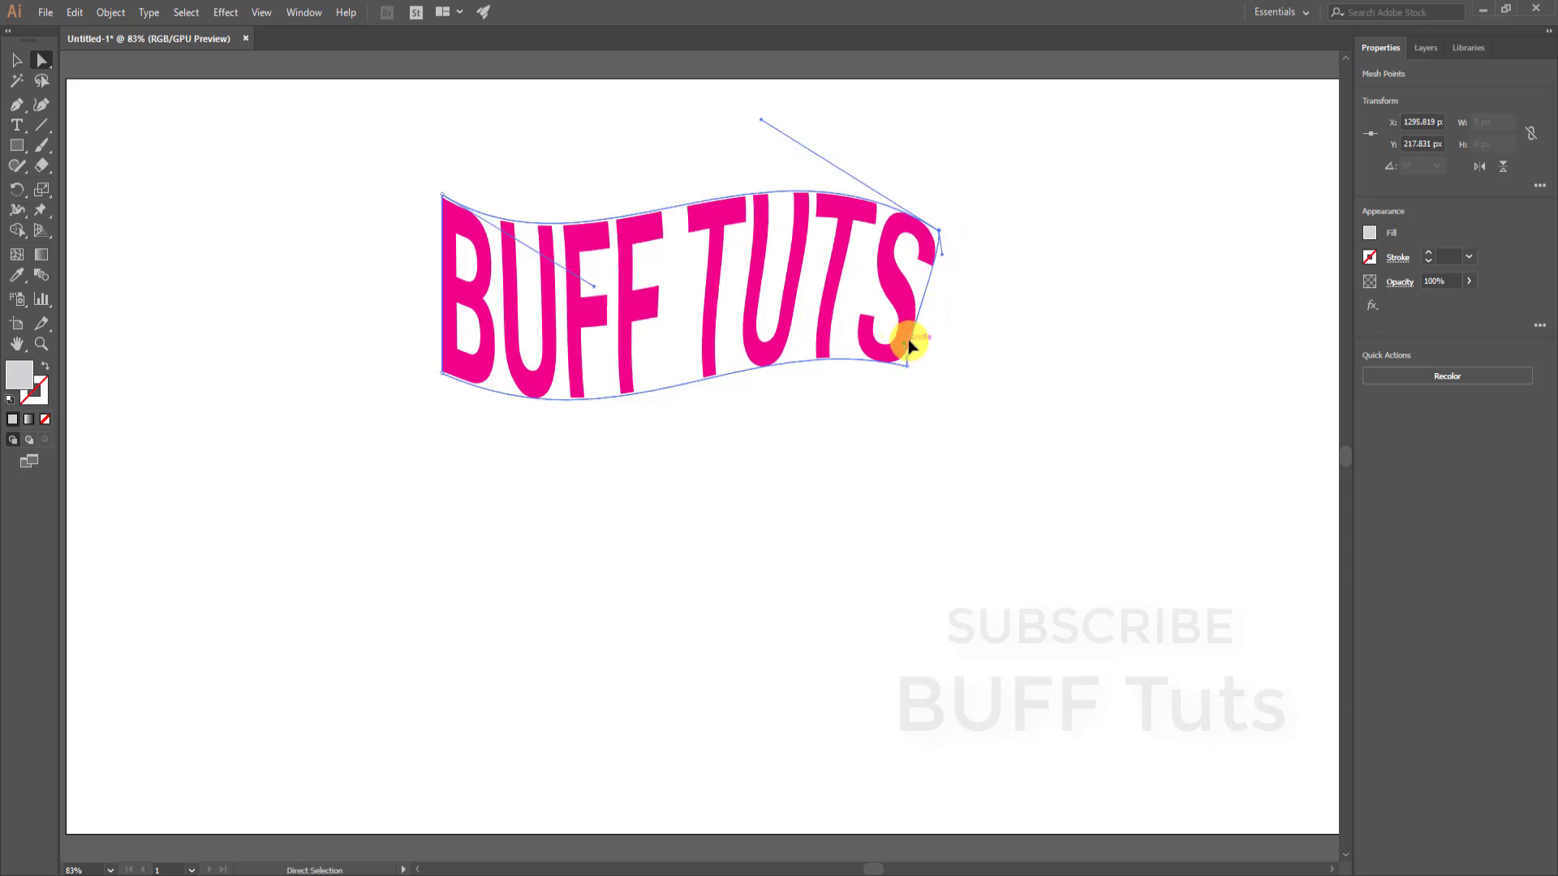
left_click_drag(908, 337, 861, 288)
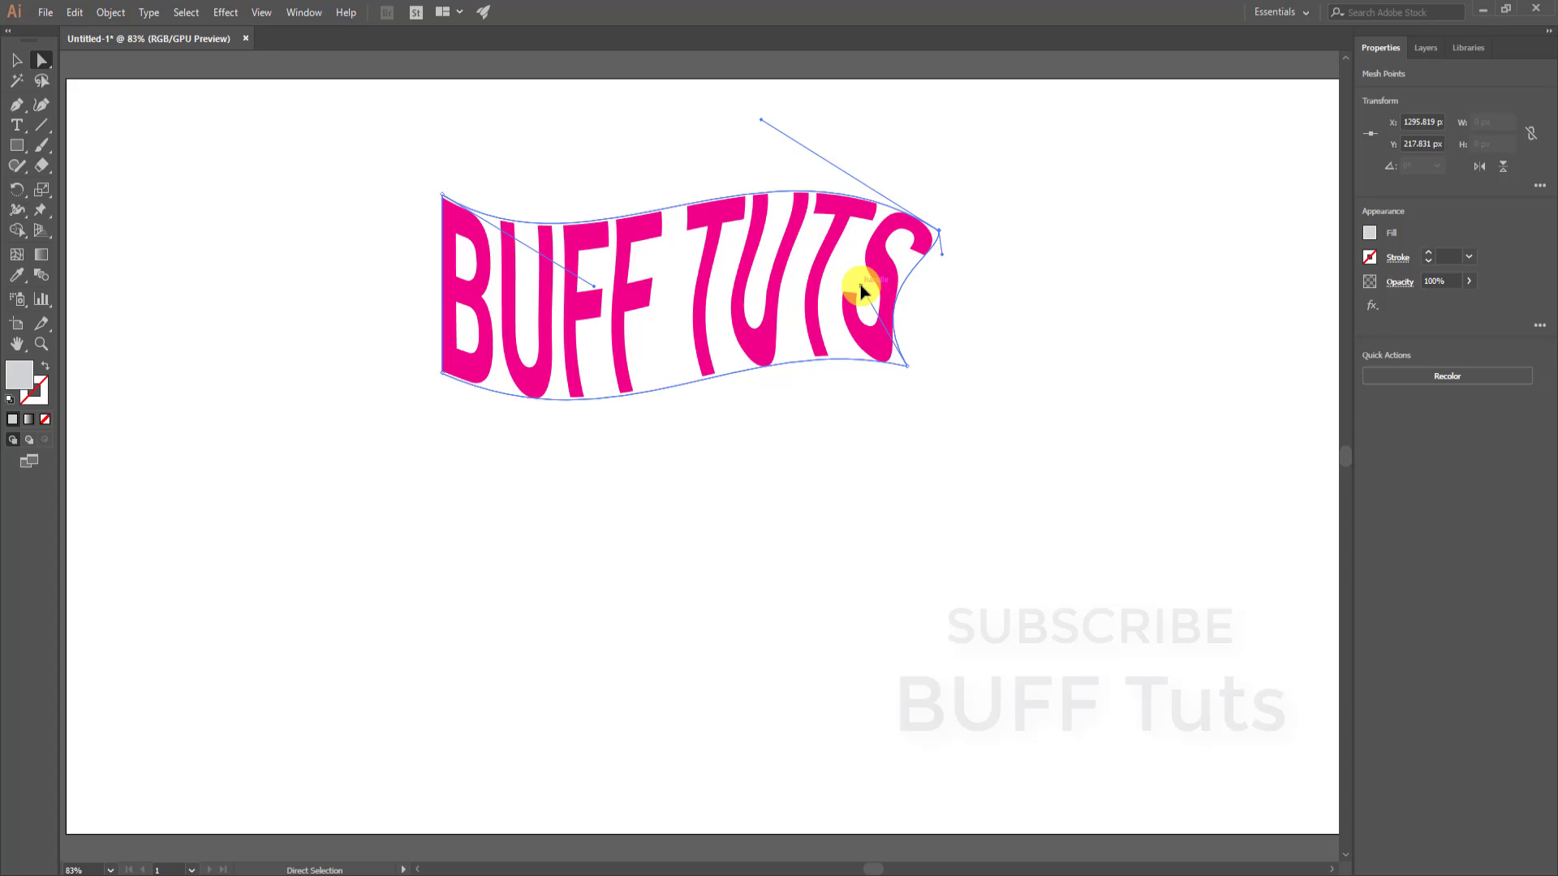
key("v")
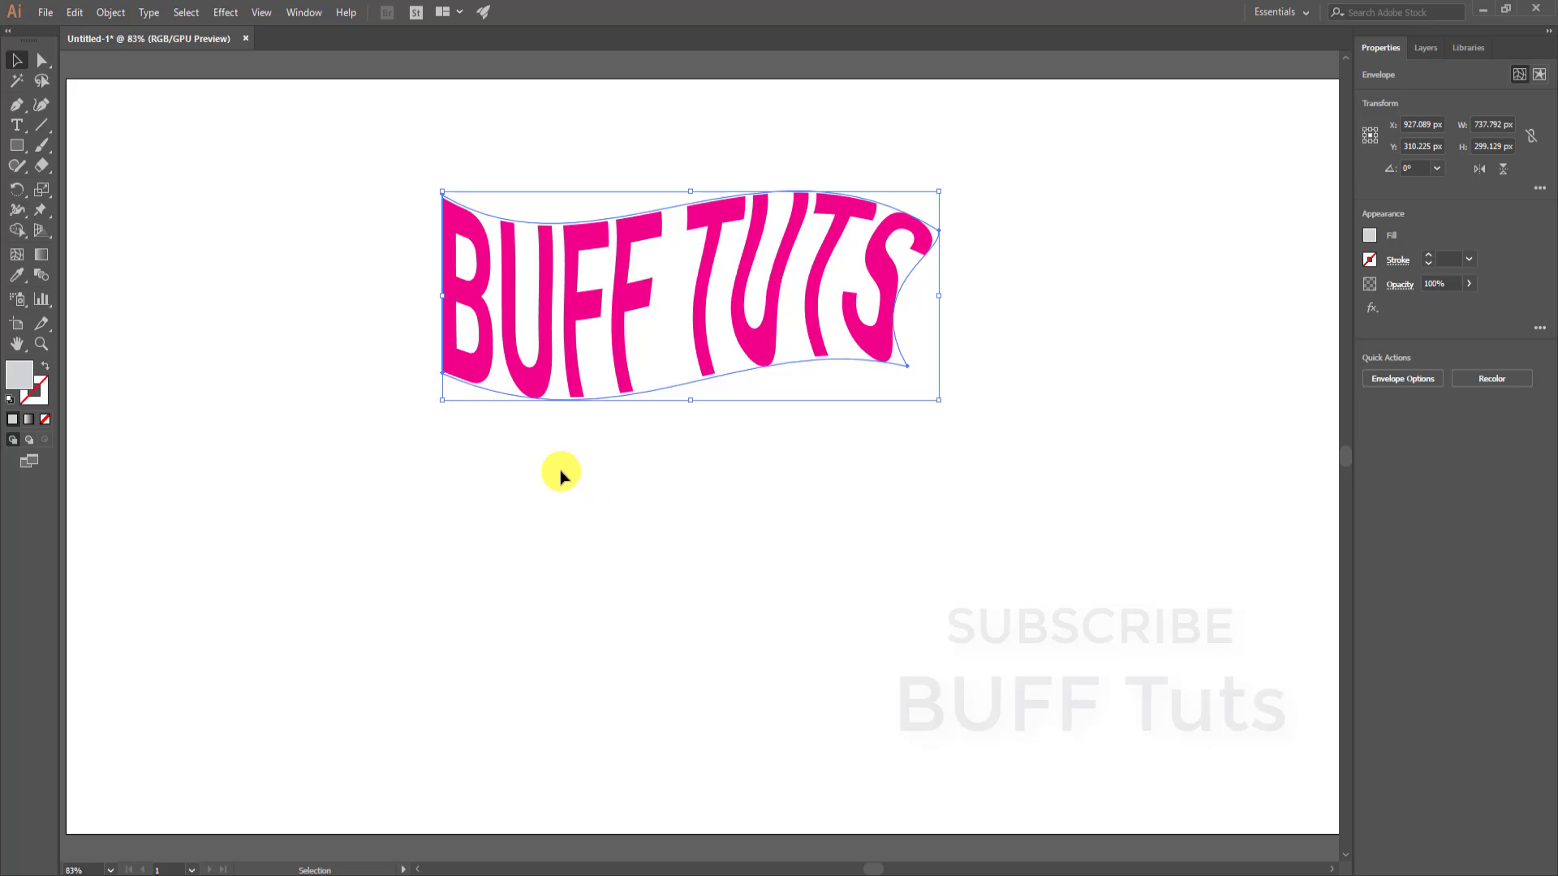
- Release the envelope, delete the grey warp shape, and move BUFF TUTS back up
left_click(111, 11)
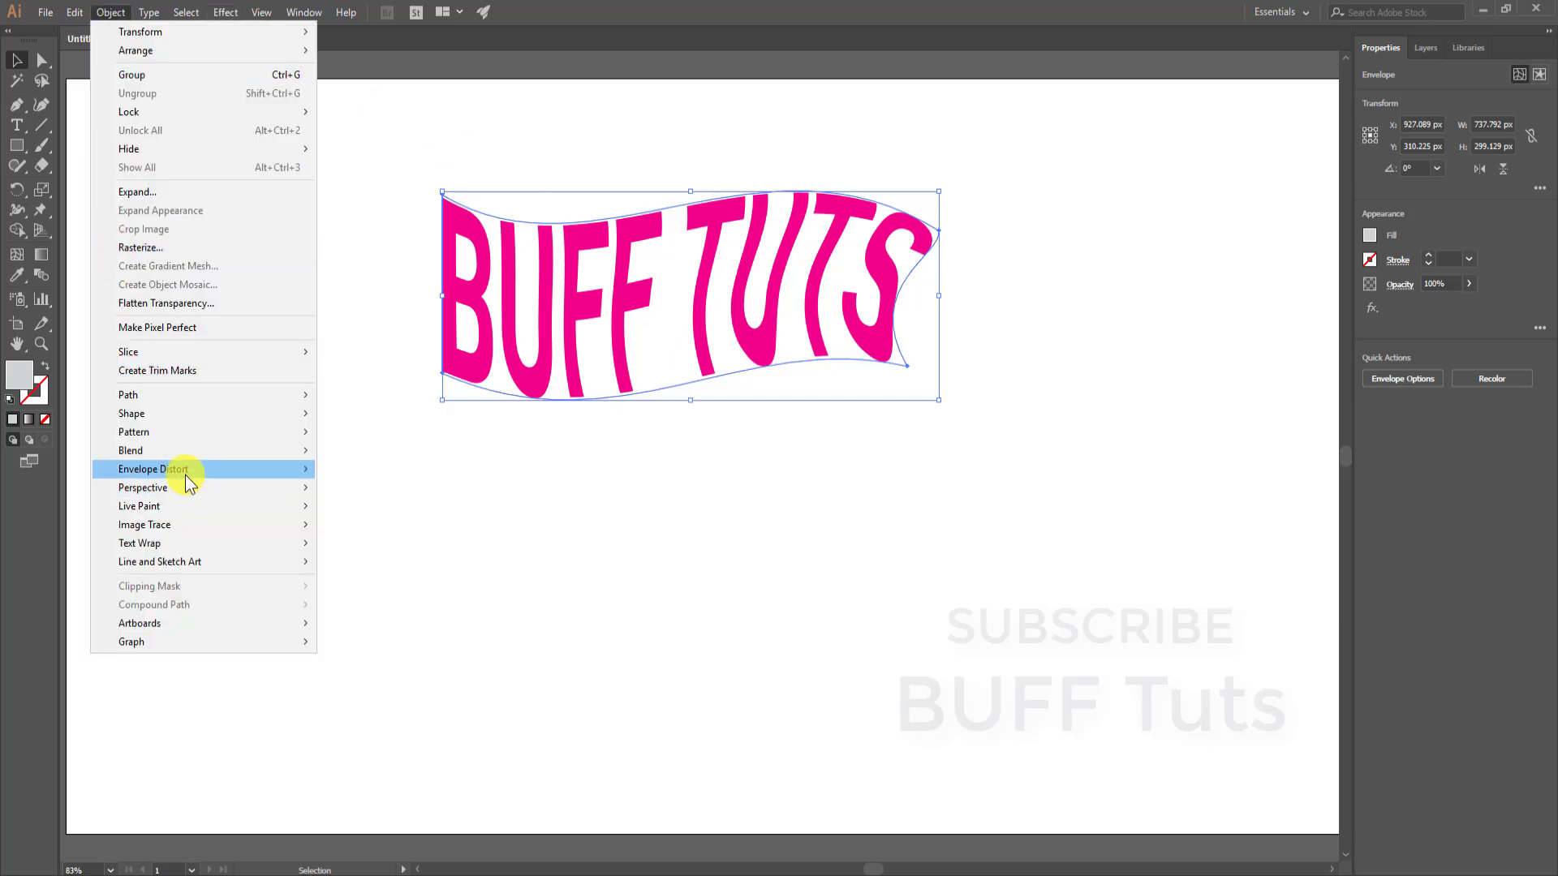
mouse_move(185, 475)
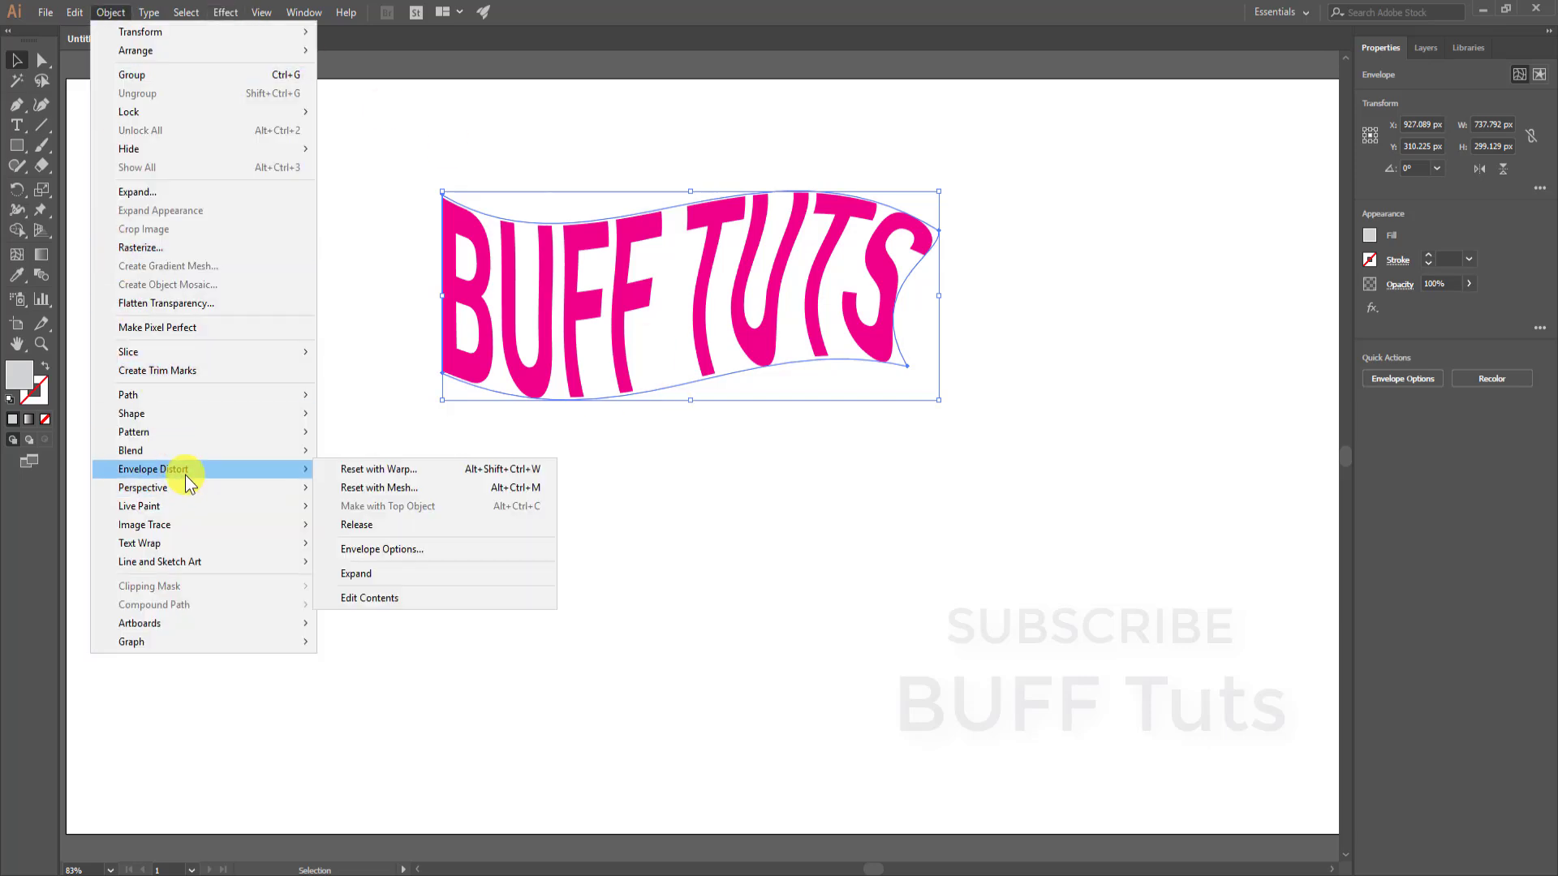
left_click(407, 524)
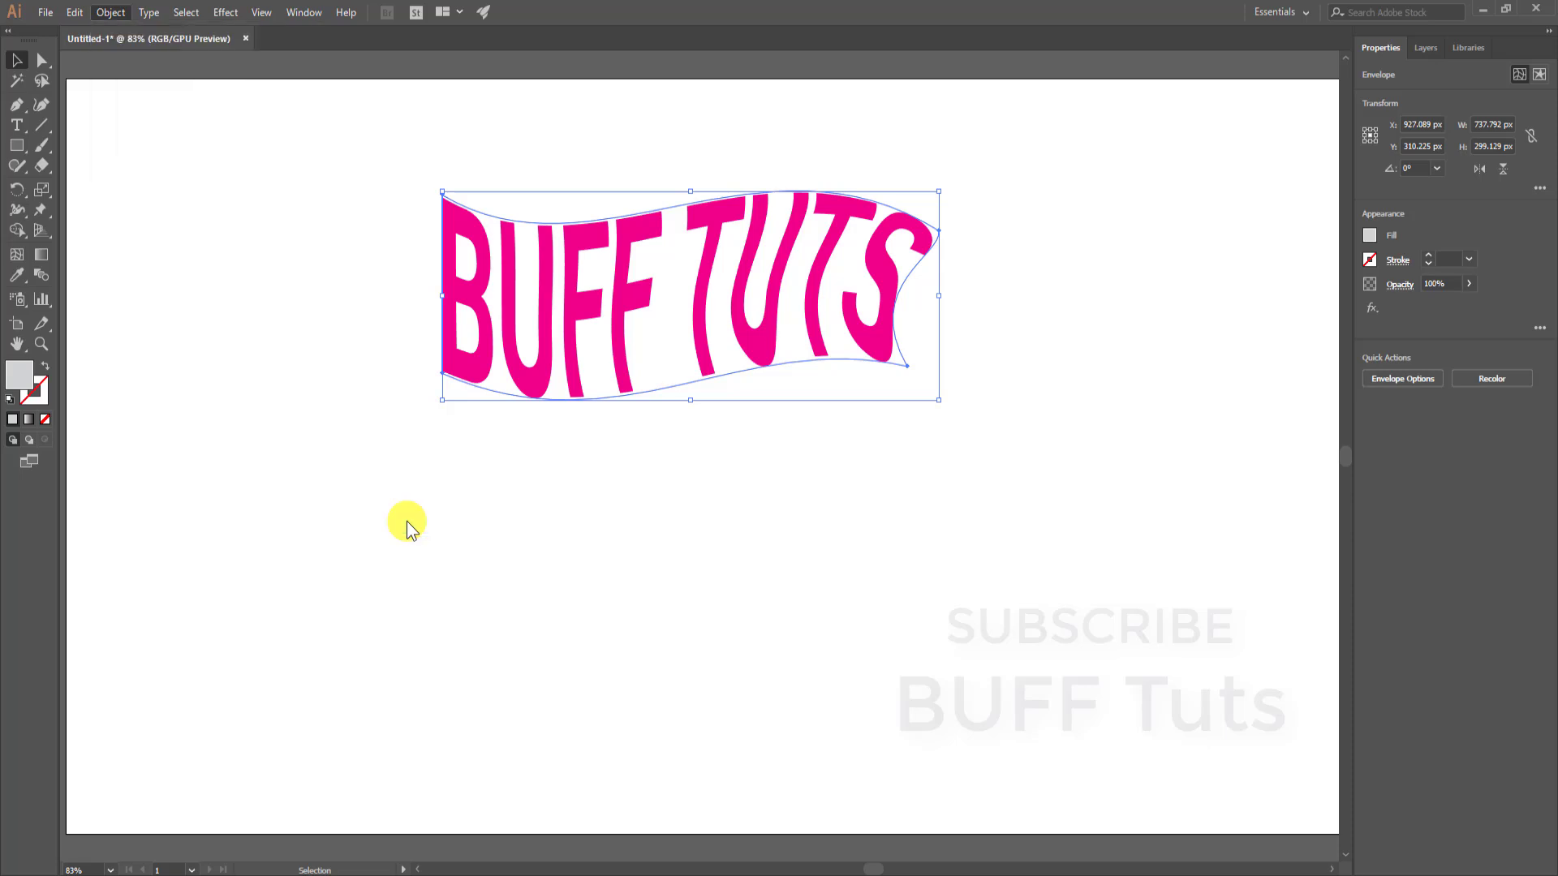
left_click(636, 414)
left_click_drag(627, 394, 617, 591)
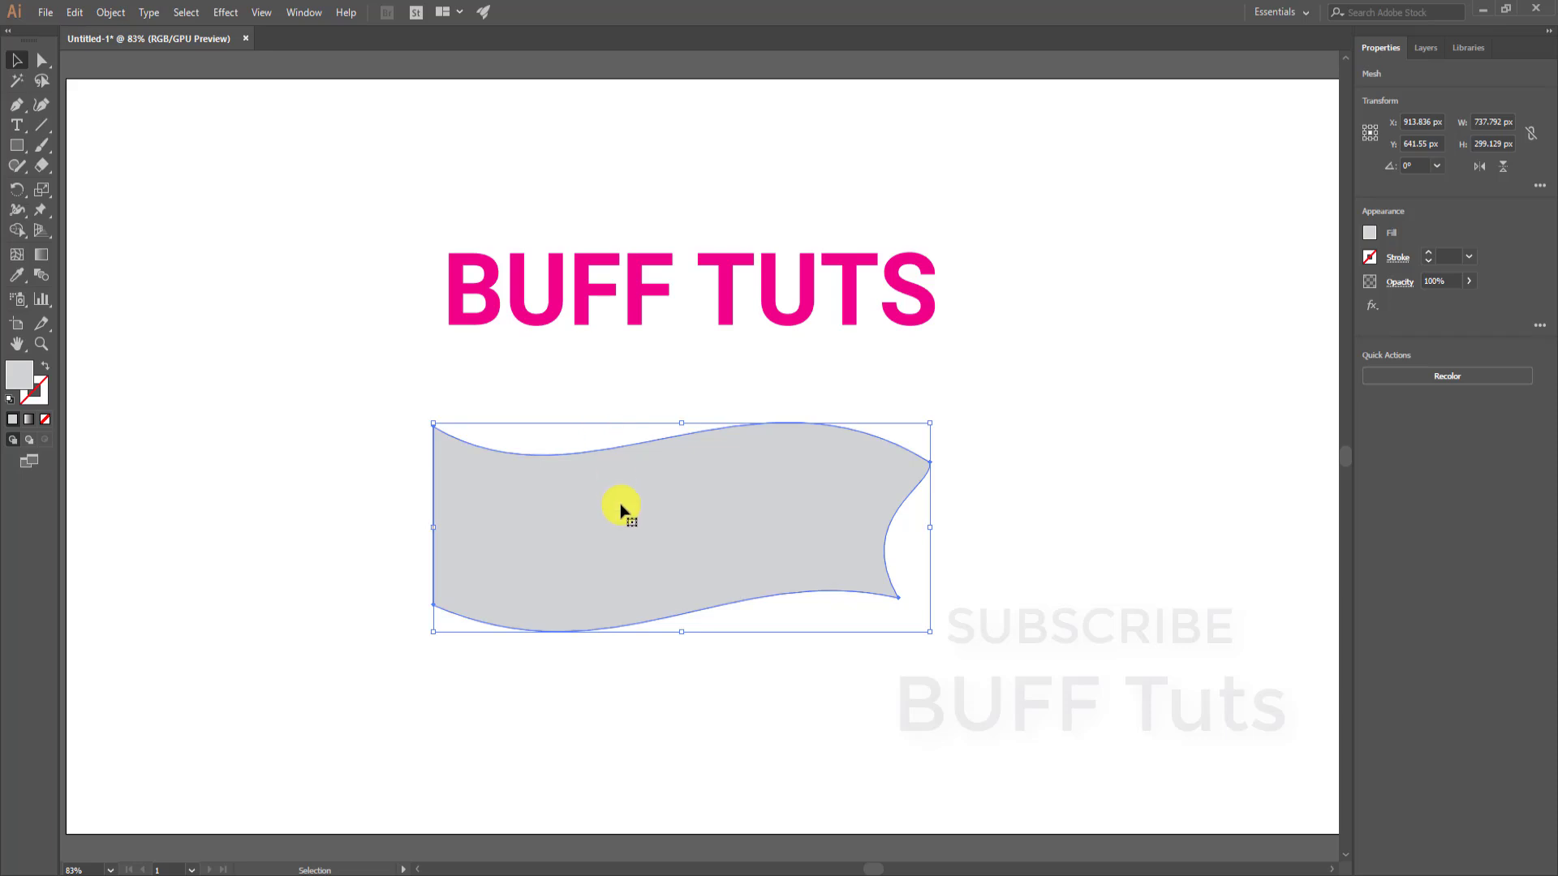
key("Delete")
left_click_drag(612, 345, 623, 271)
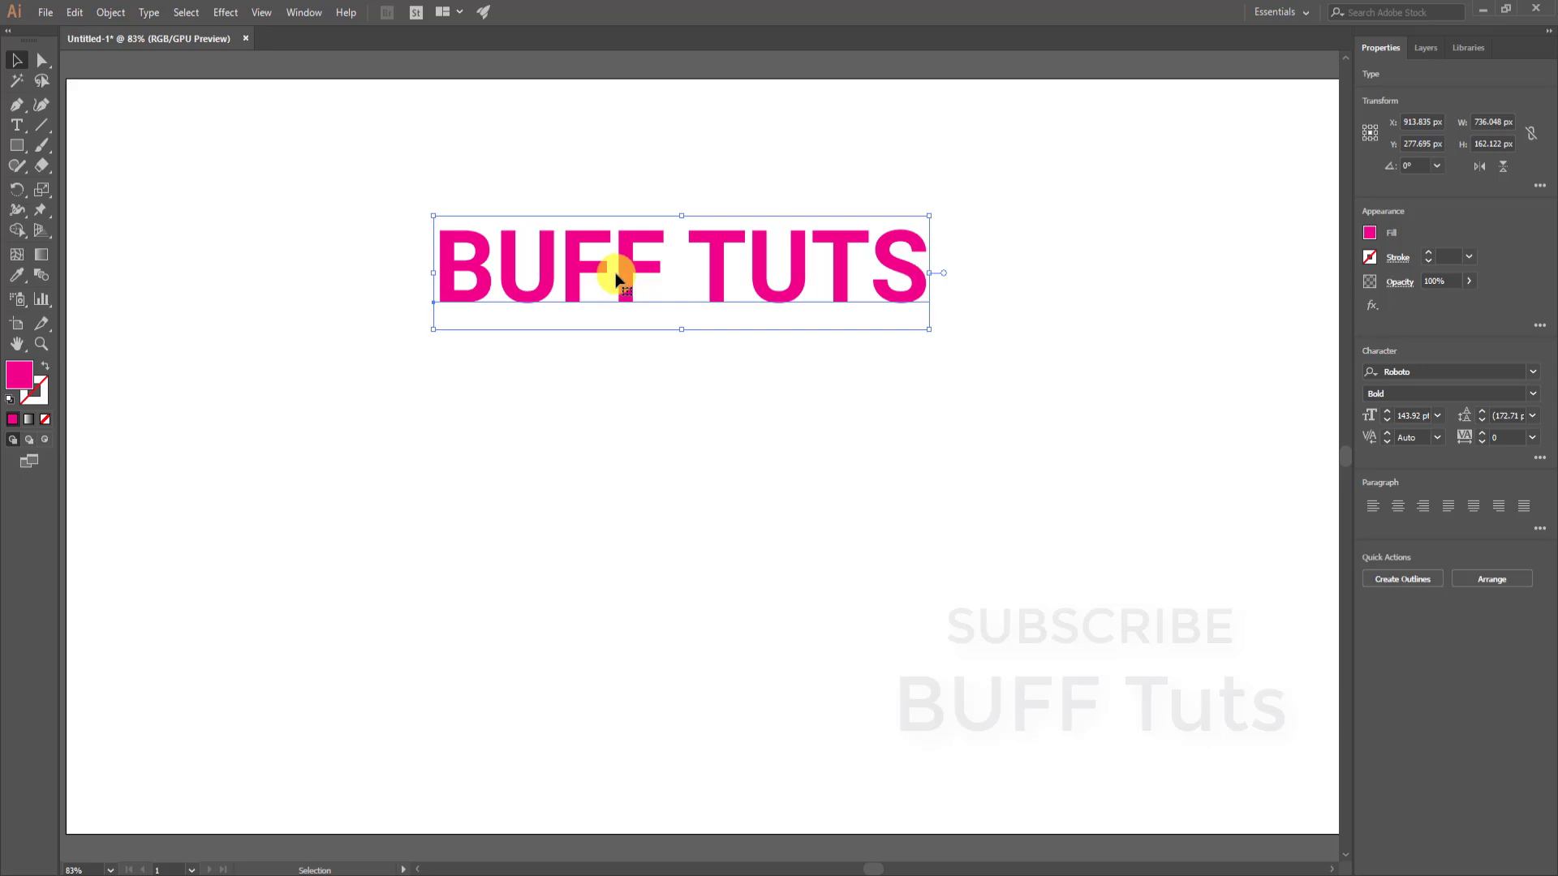
- Duplicate BUFF TUTS lower on the artboard and delete TUTS from the copy
left_click_drag(616, 280, 632, 237)
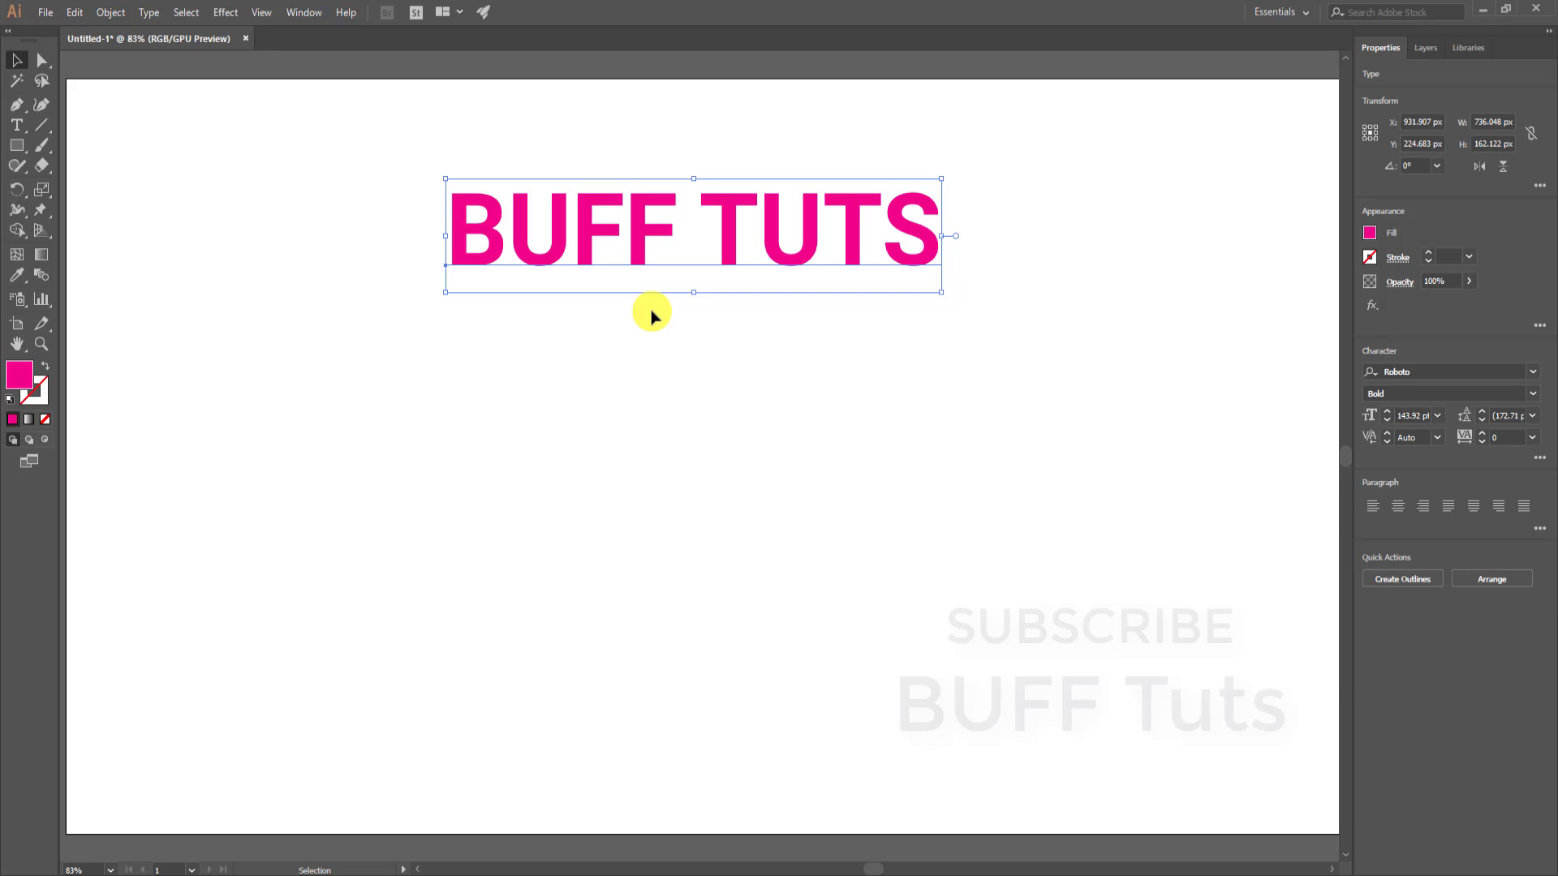
left_click_drag(720, 209, 946, 442)
double_click(673, 442)
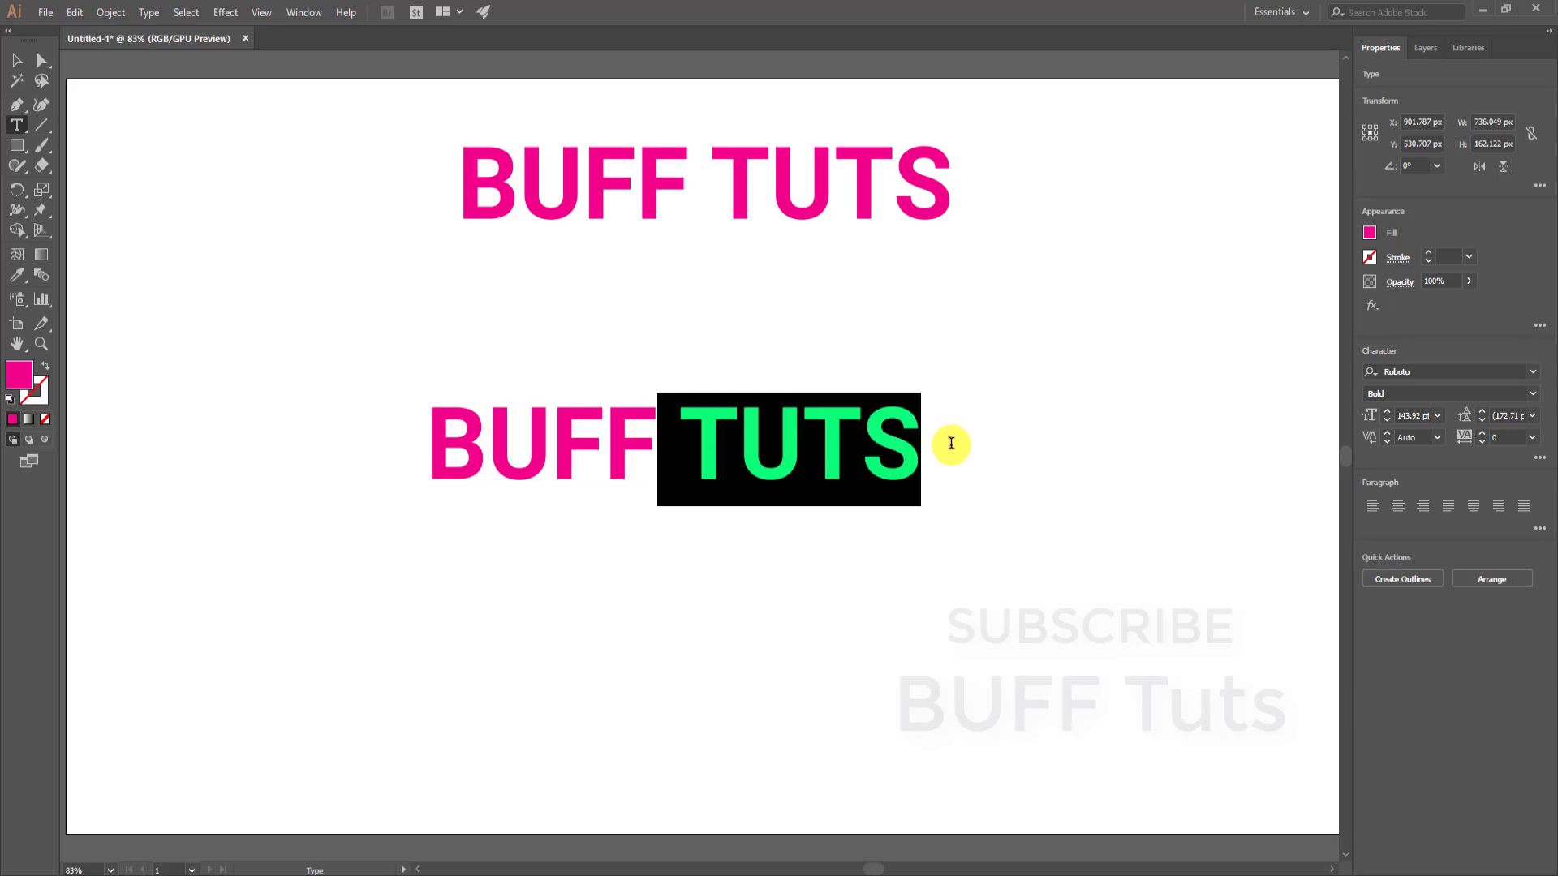
key("BackSpace")
left_click(18, 64)
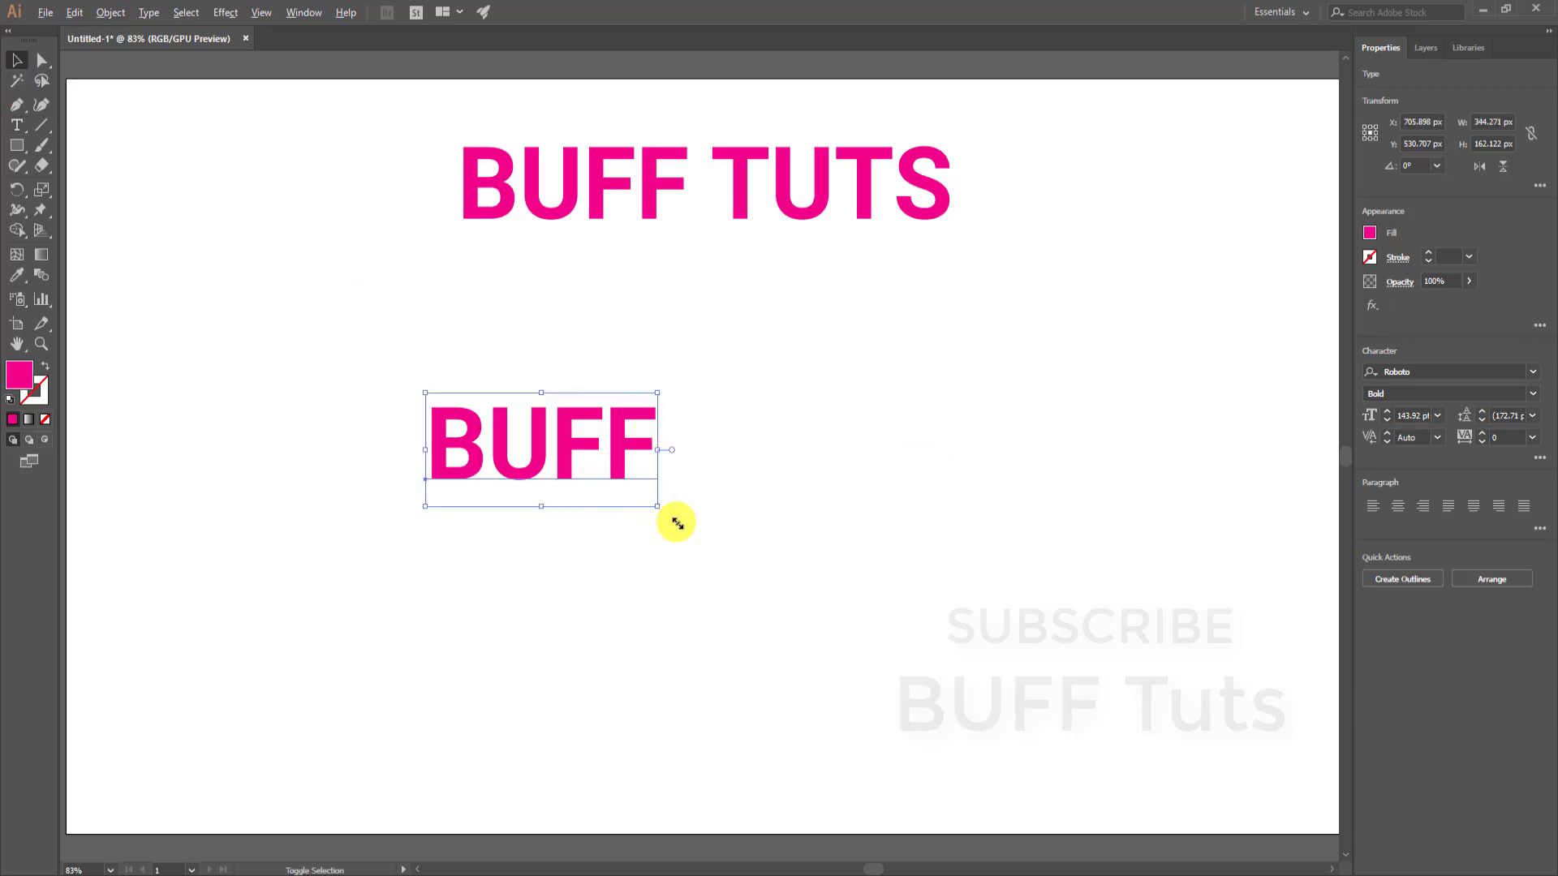
- Enlarge the BUFF copy below the heading
left_click_drag(659, 505, 765, 558)
left_click_drag(704, 485, 852, 457)
left_click(243, 327)
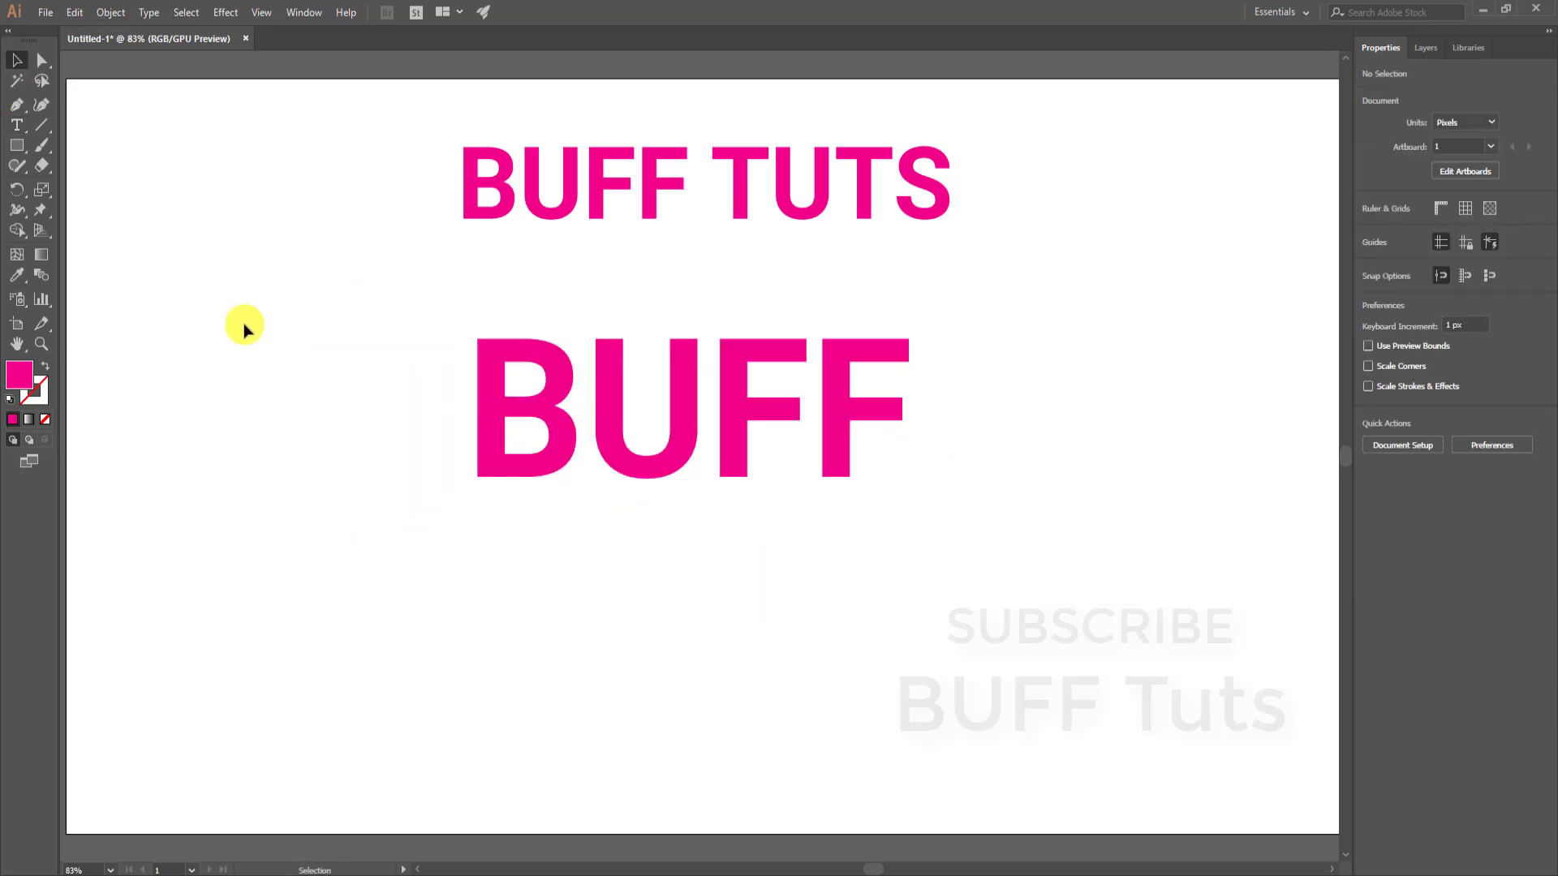
left_click(13, 148)
- Draw a wide ellipse, move it over the BUFF copy, and select both
left_click(68, 185)
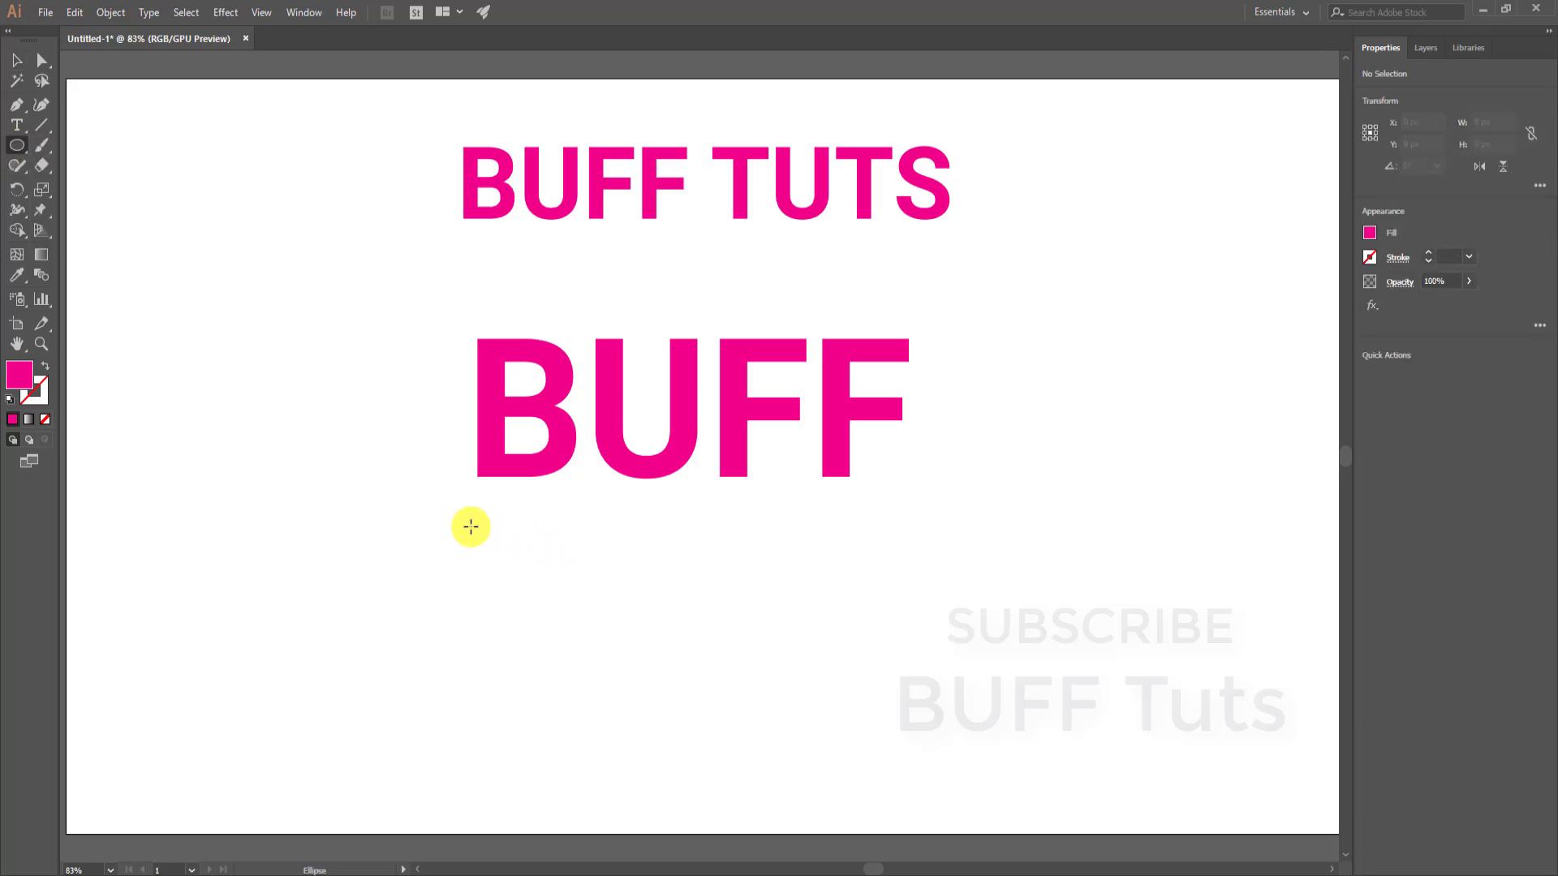
left_click_drag(421, 517, 946, 723)
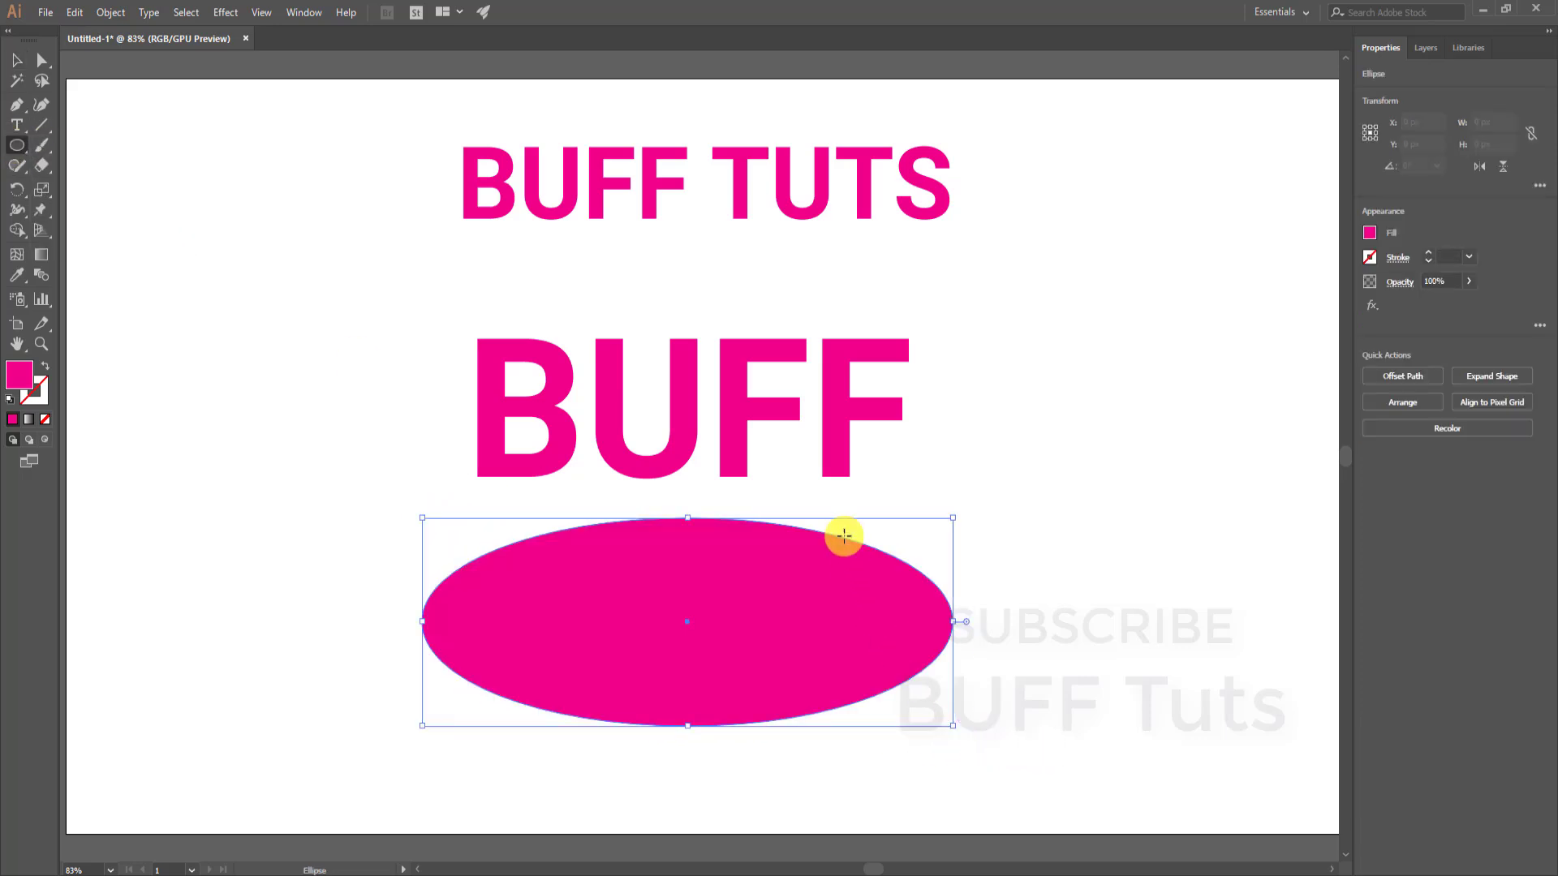
key("v")
left_click_drag(755, 641, 740, 410)
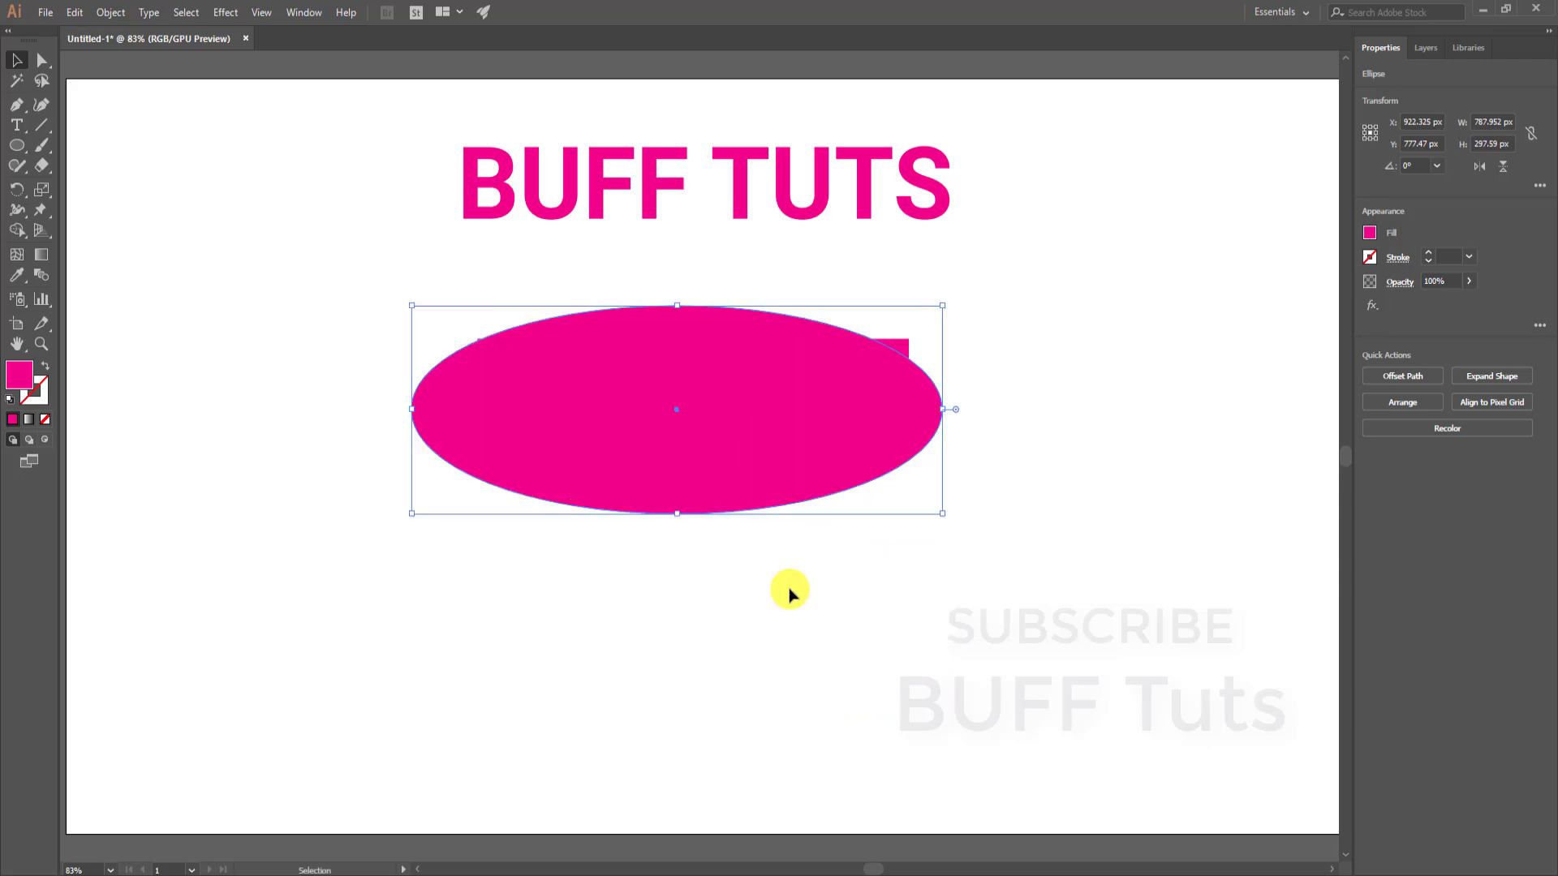
left_click(1033, 344)
left_click(702, 535)
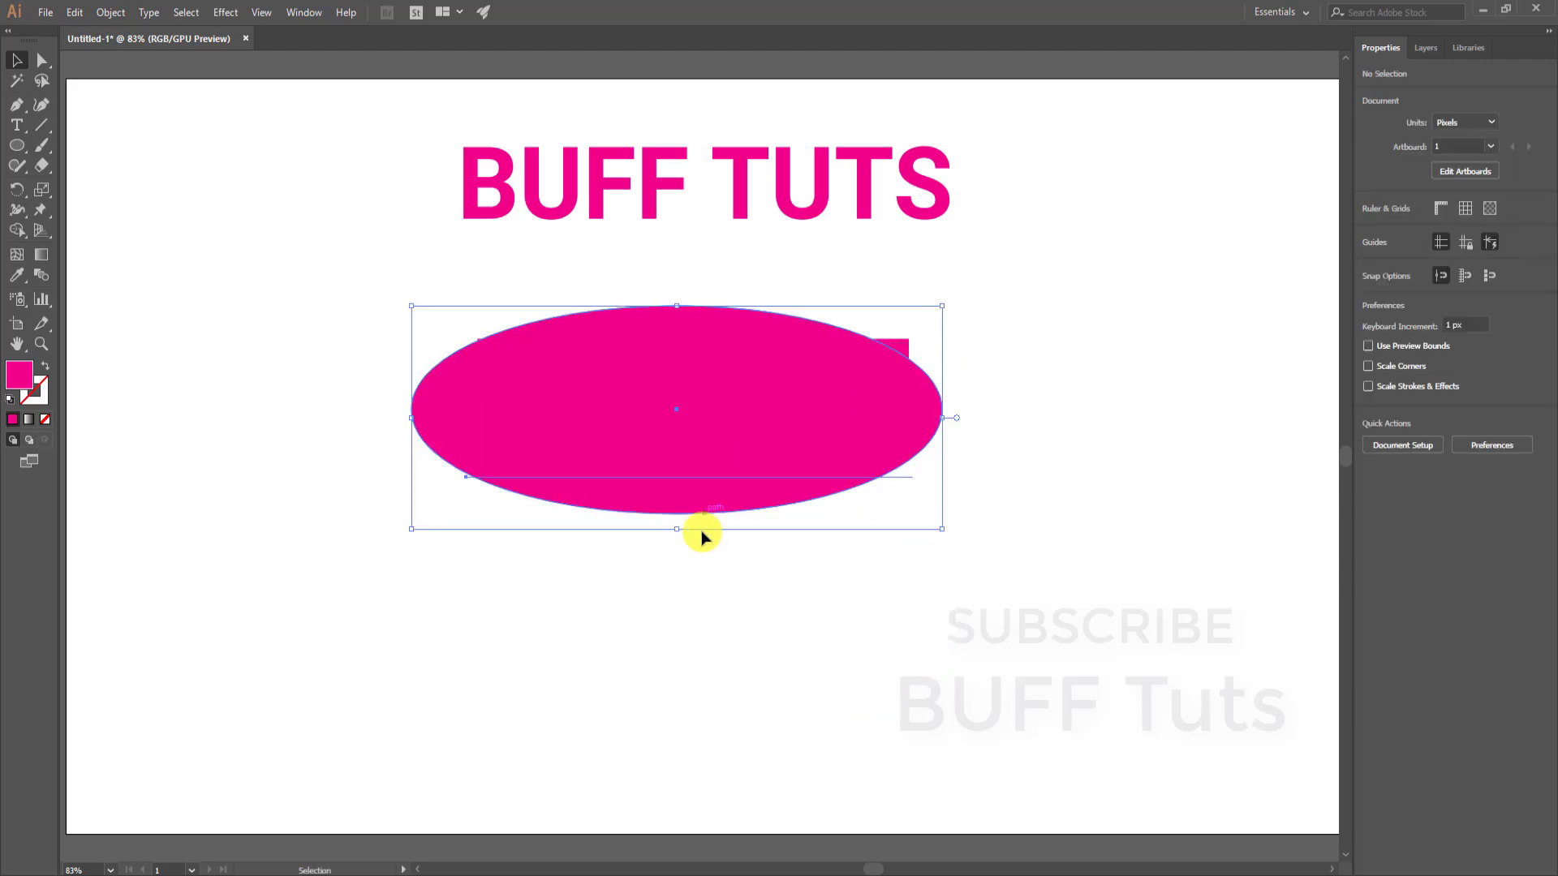
- Warp BUFF into the ellipse with Make with Top Object, then delete the result
left_click(110, 13)
mouse_move(167, 468)
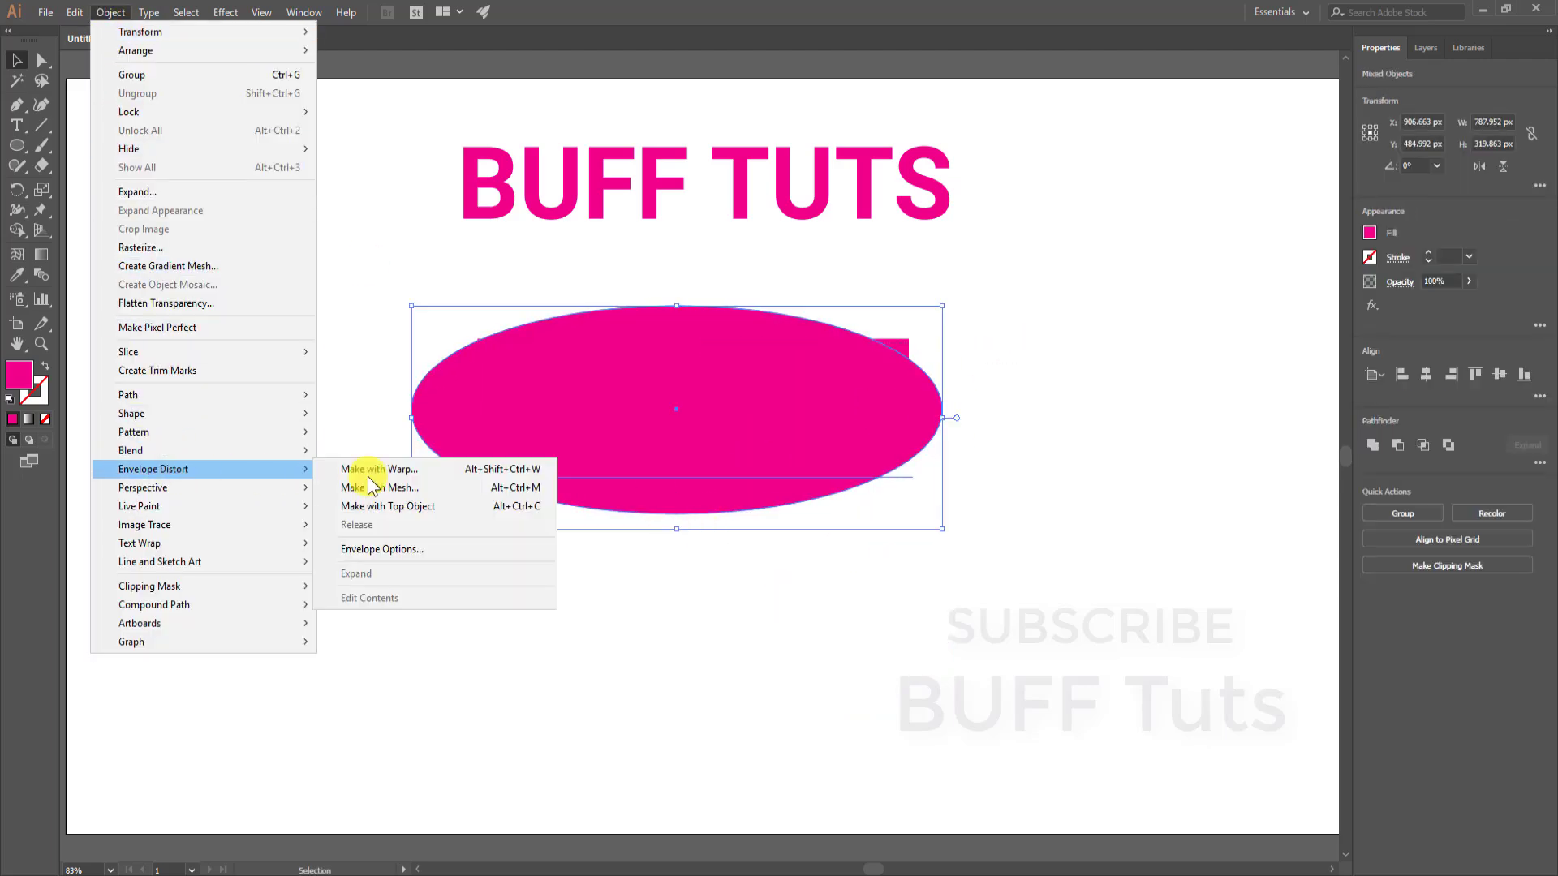
left_click(458, 511)
left_click(535, 584)
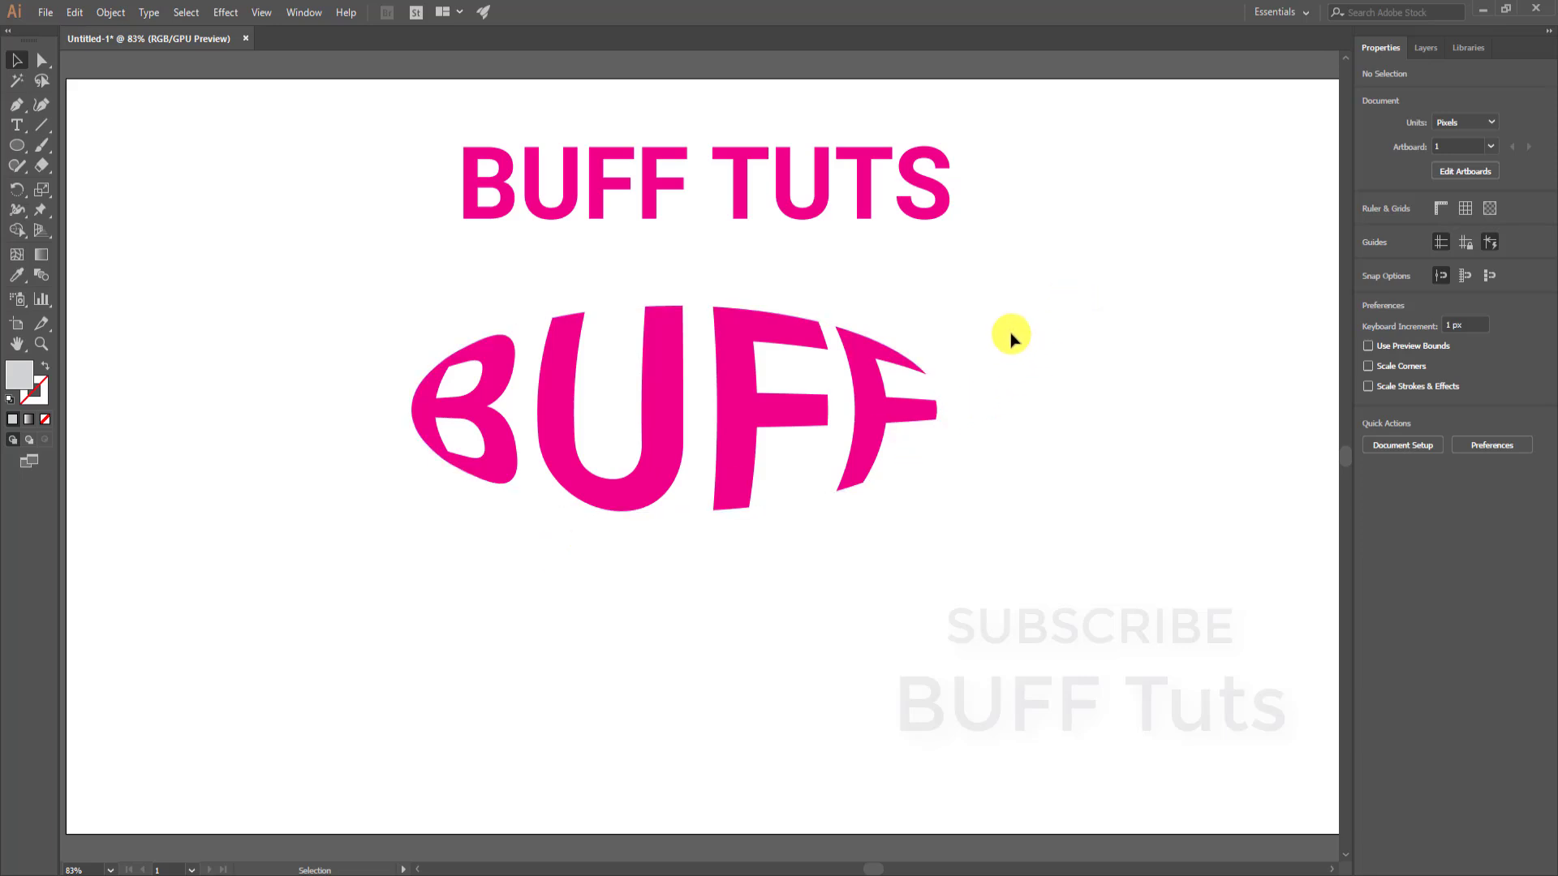
left_click(624, 507)
key("Delete")
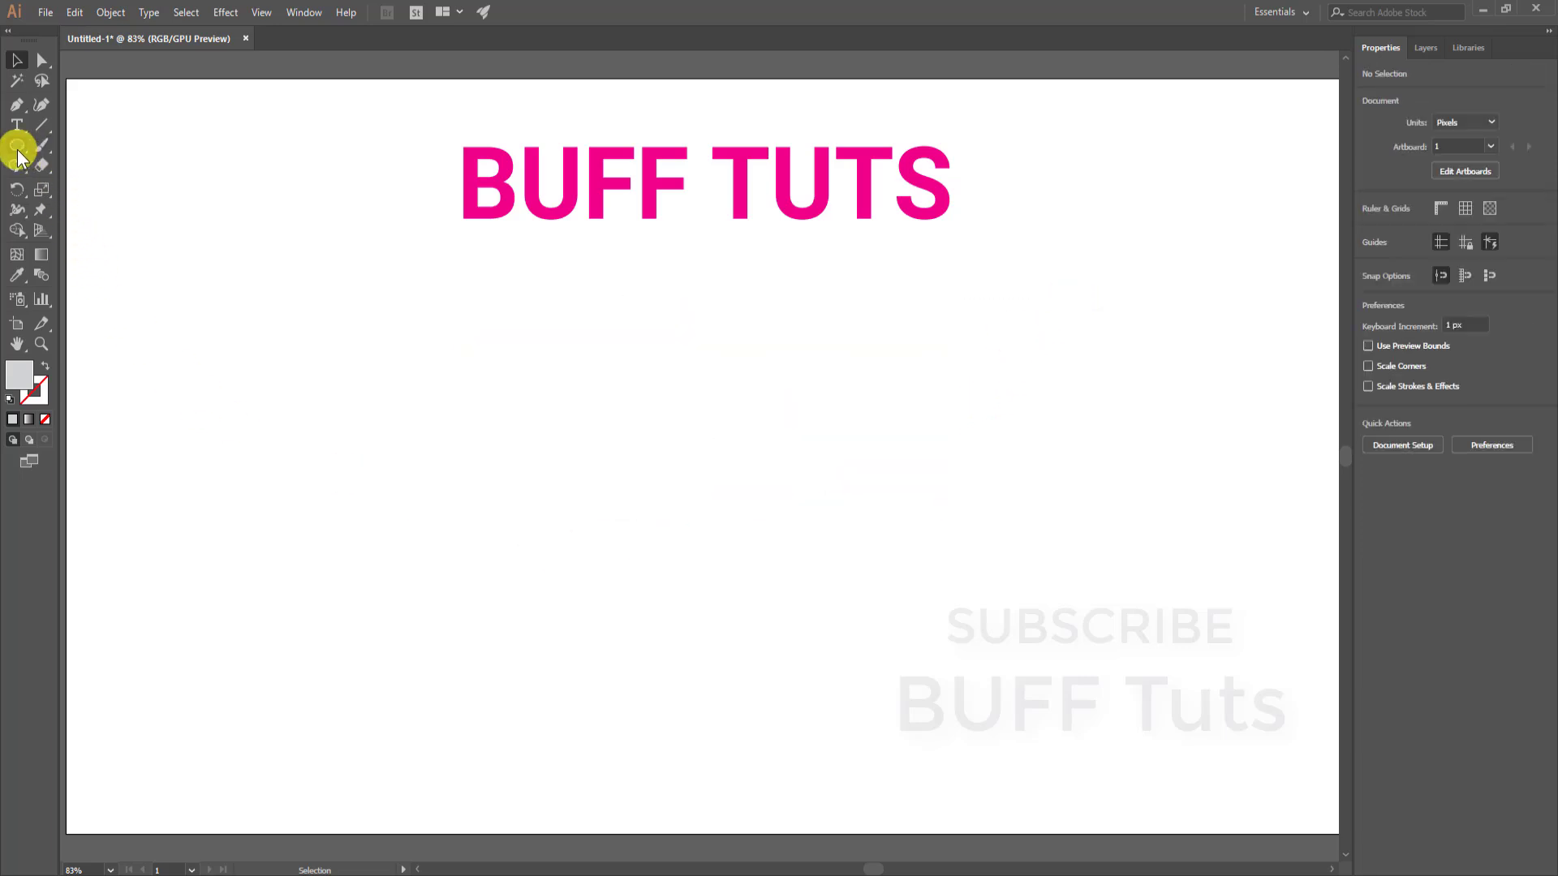
- Draw a tall grey rectangle below BUFF TUTS with two black slanted lines across its upper half
left_click_drag(18, 154, 66, 145)
left_click_drag(545, 262, 835, 737)
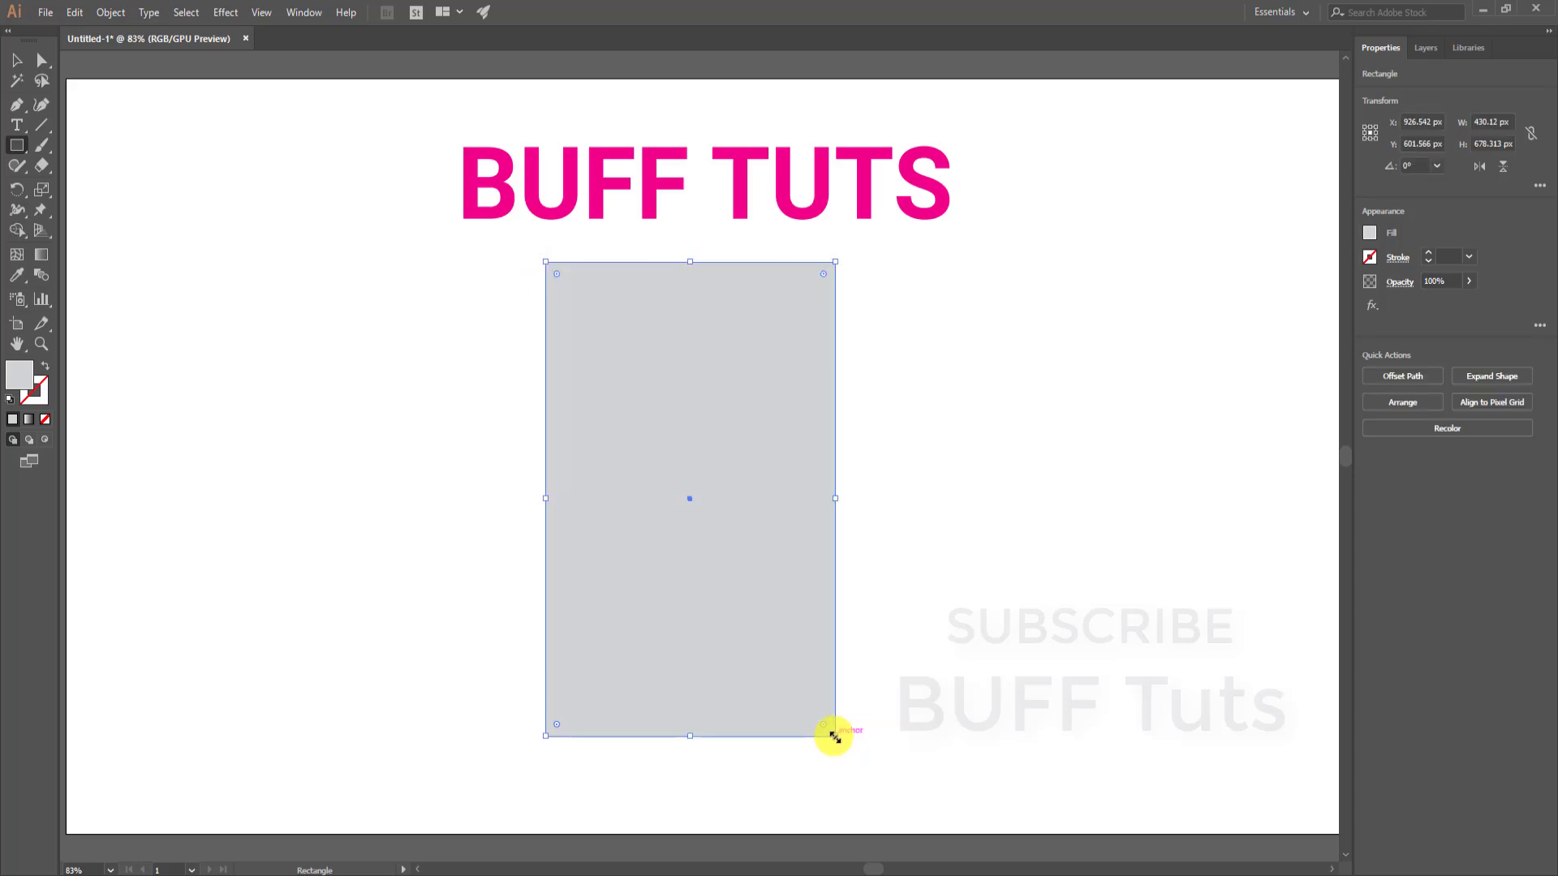
left_click(41, 124)
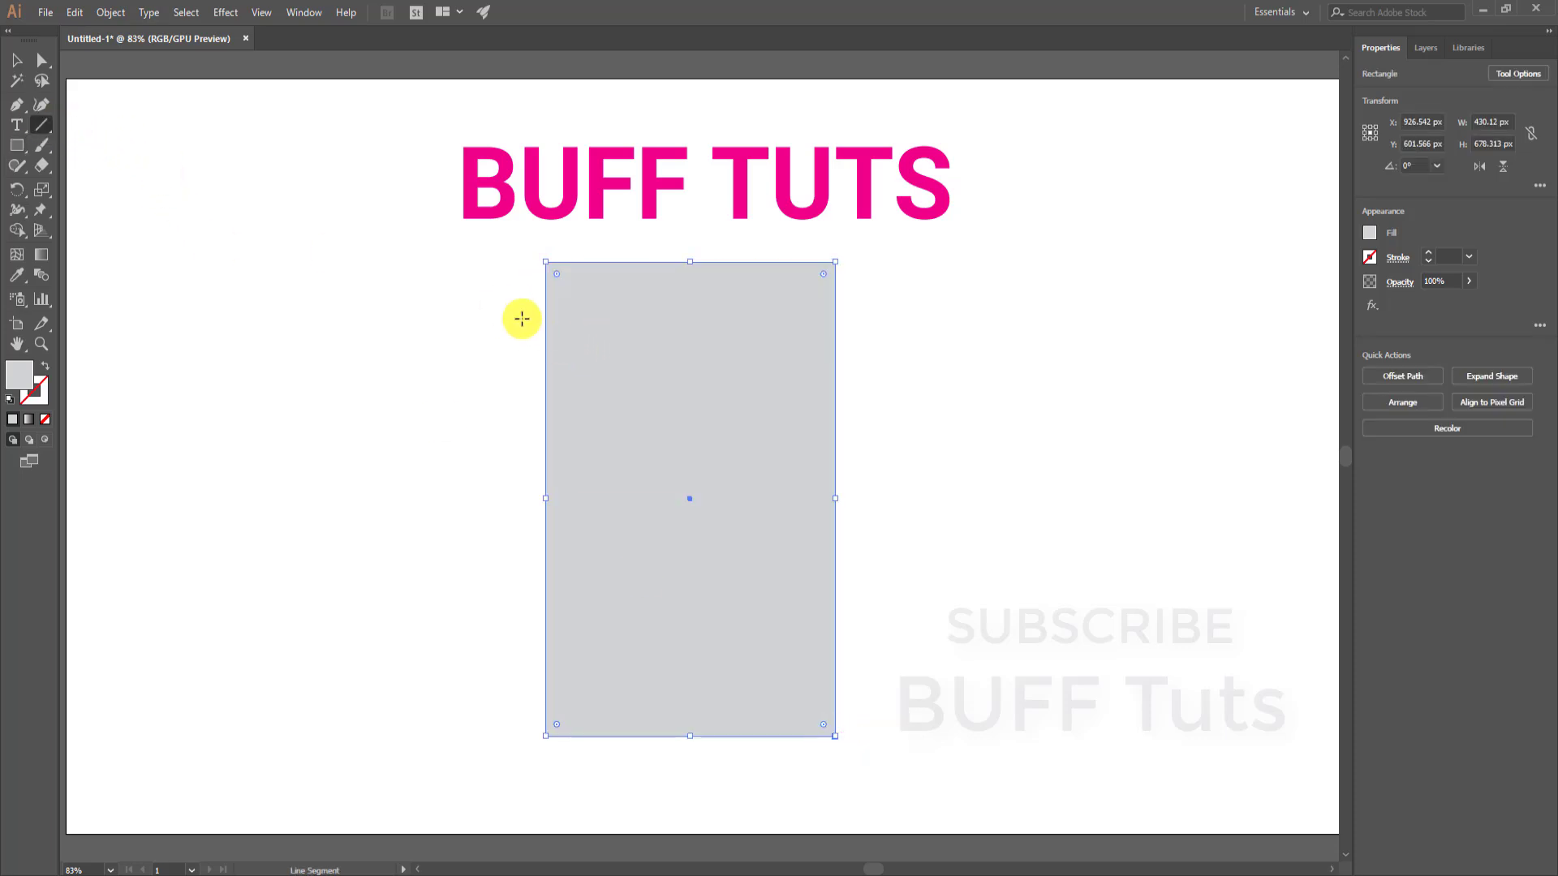
left_click_drag(500, 304, 457, 445)
key("v")
left_click_drag(907, 294, 876, 431)
left_click(1368, 258)
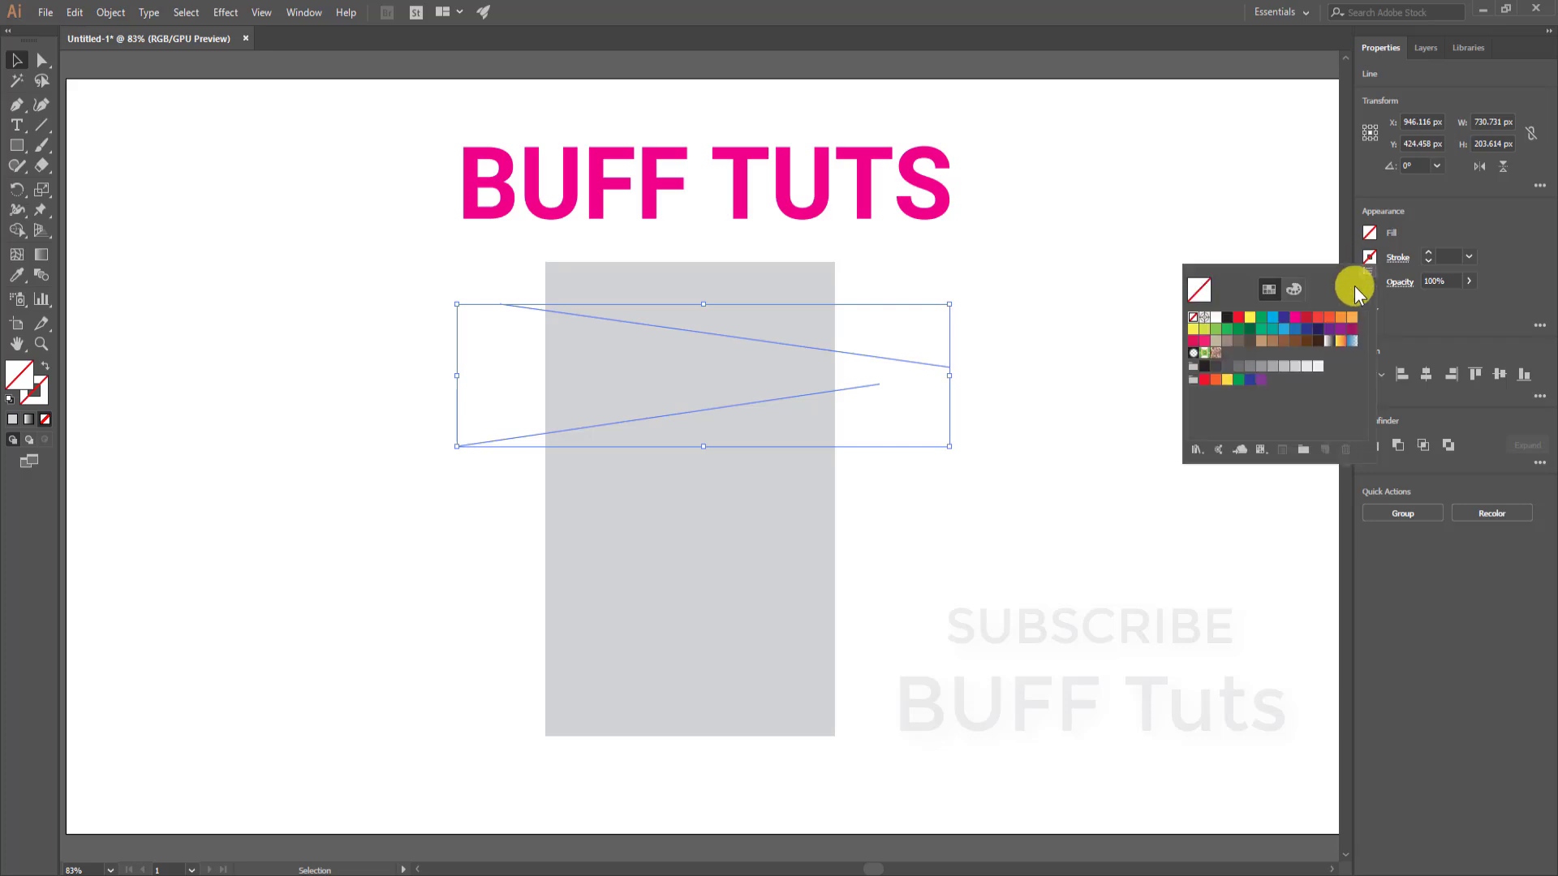
left_click(1234, 318)
left_click(984, 455)
- Lower the right end point of the second slanted line
key("a")
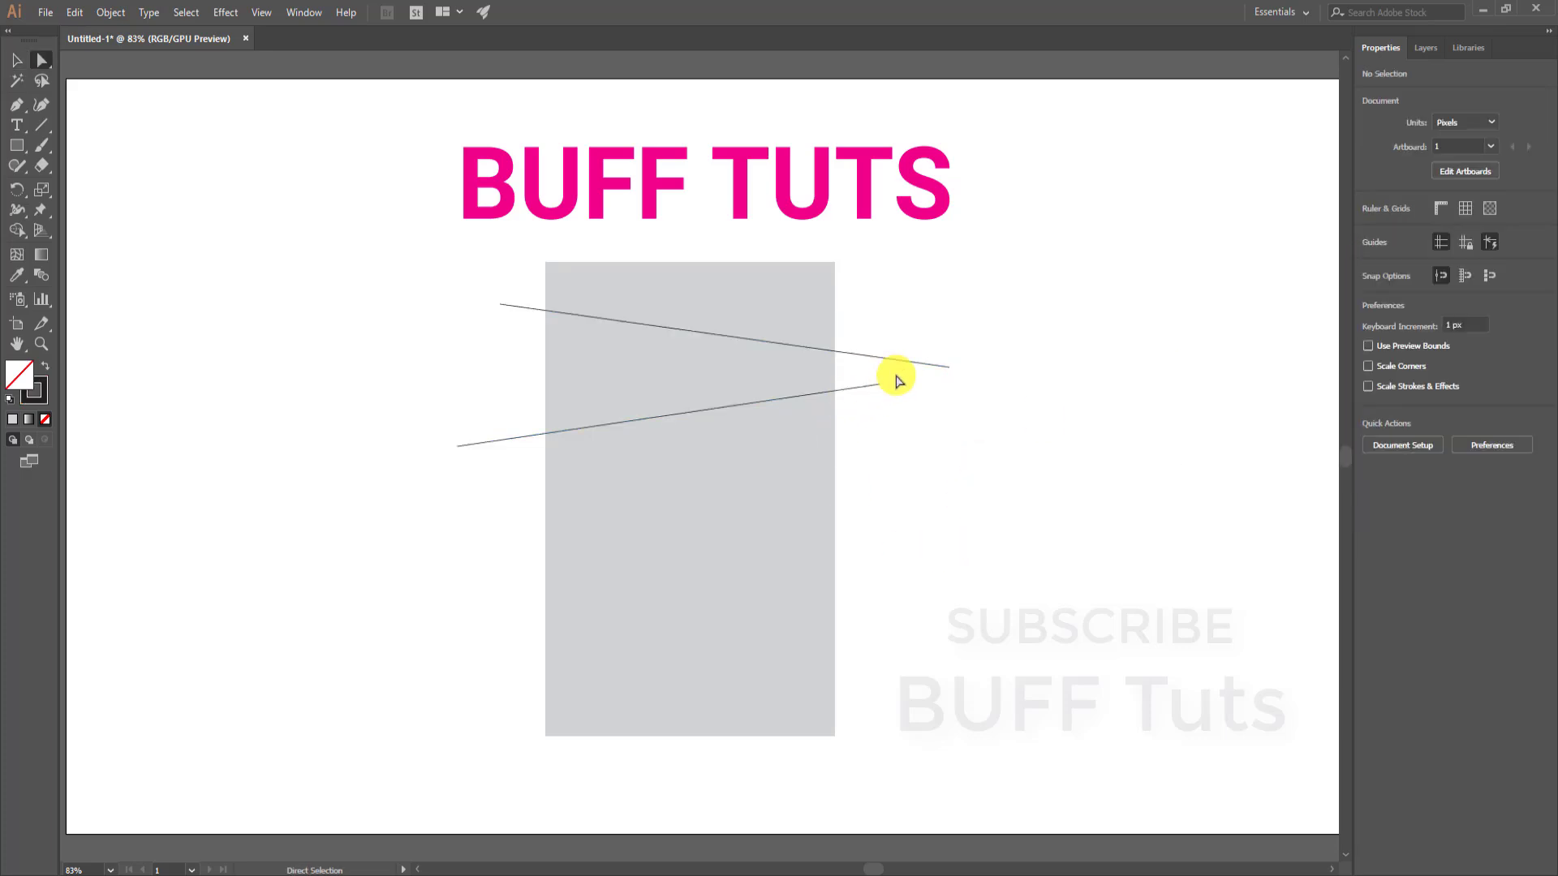
left_click(879, 386)
left_click_drag(879, 387, 898, 429)
key("ctrl+shift+a")
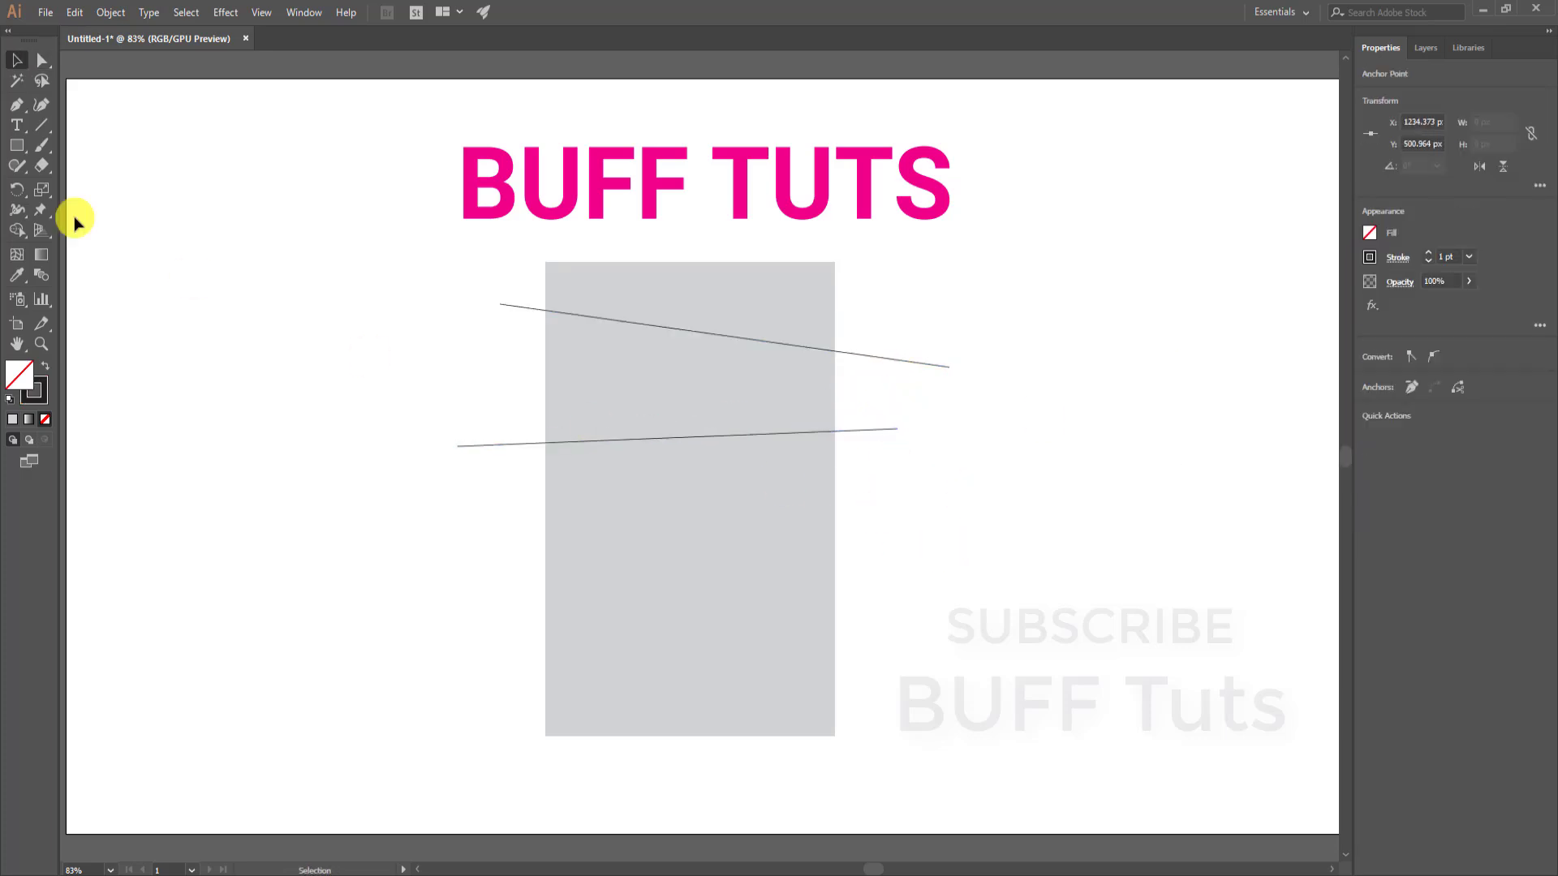
key("v")
- Add a third and fourth slanted line lower down, then select the rectangle and all lines
left_click(41, 126)
mouse_move(517, 533)
left_mouse_down()
mouse_move(974, 668)
mouse_move(918, 565)
left_mouse_up()
left_click_drag(902, 627, 466, 678)
key("v")
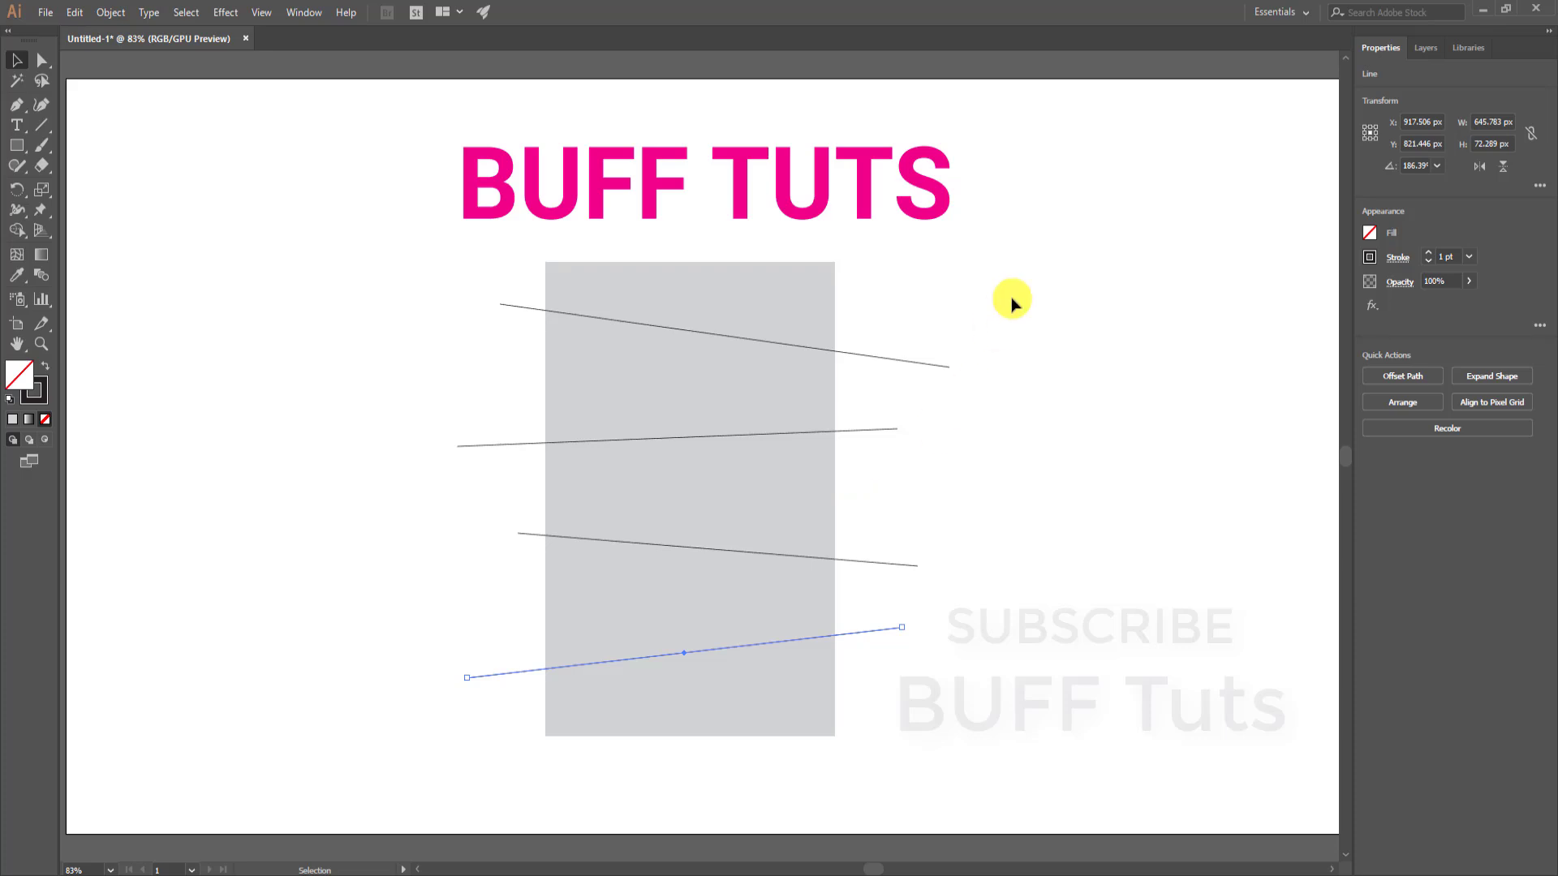
left_click_drag(1012, 299, 728, 650)
left_click_drag(686, 711, 686, 710)
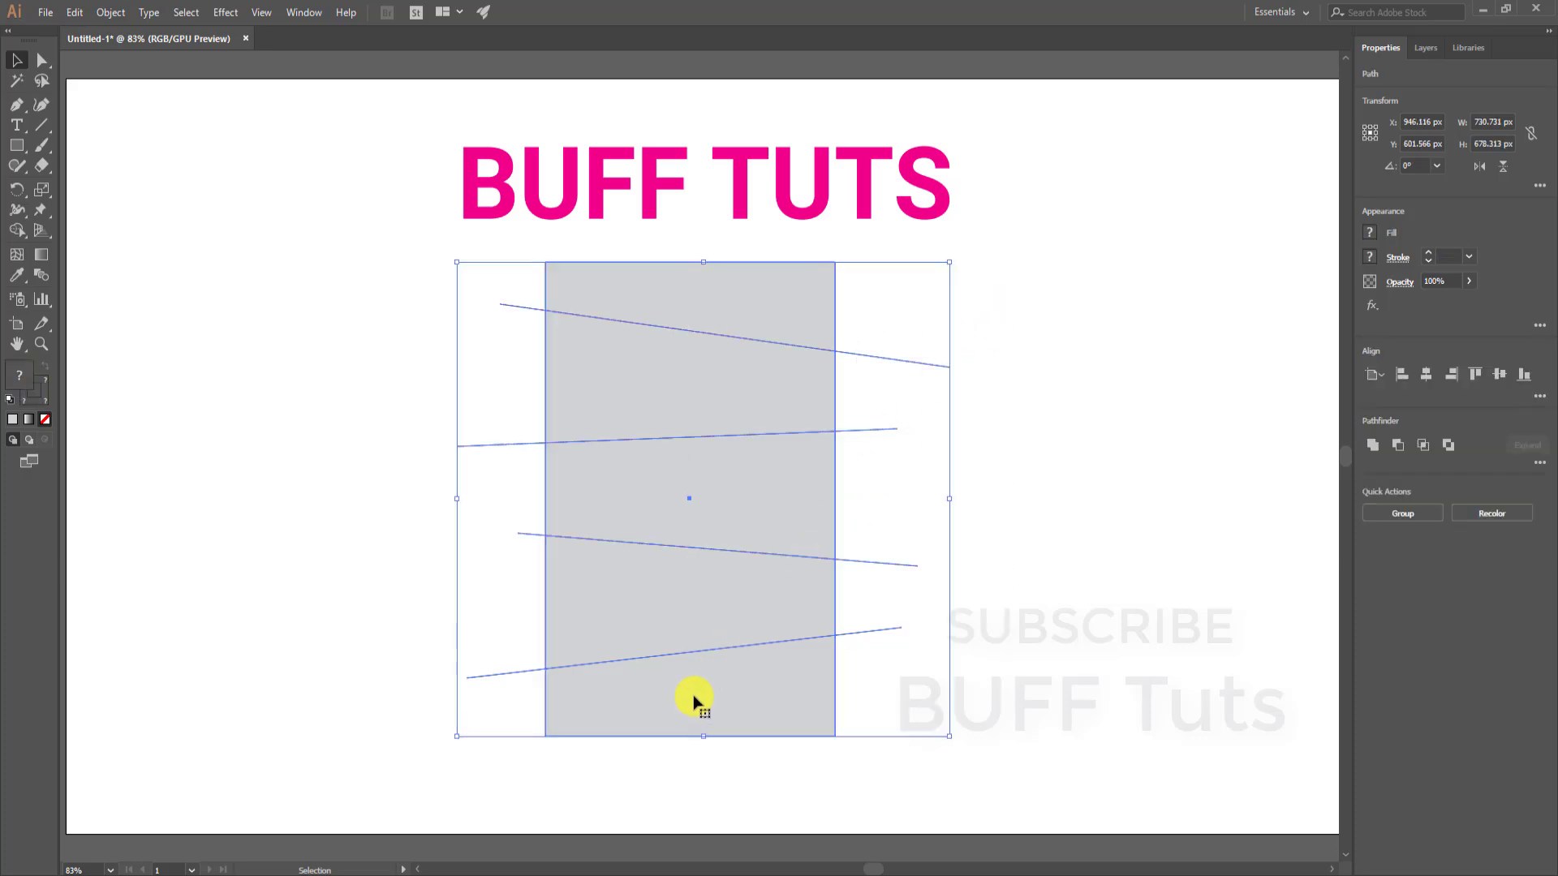
- Divide the rectangle along the lines using Divide in the Pathfinder panel
left_click(304, 11)
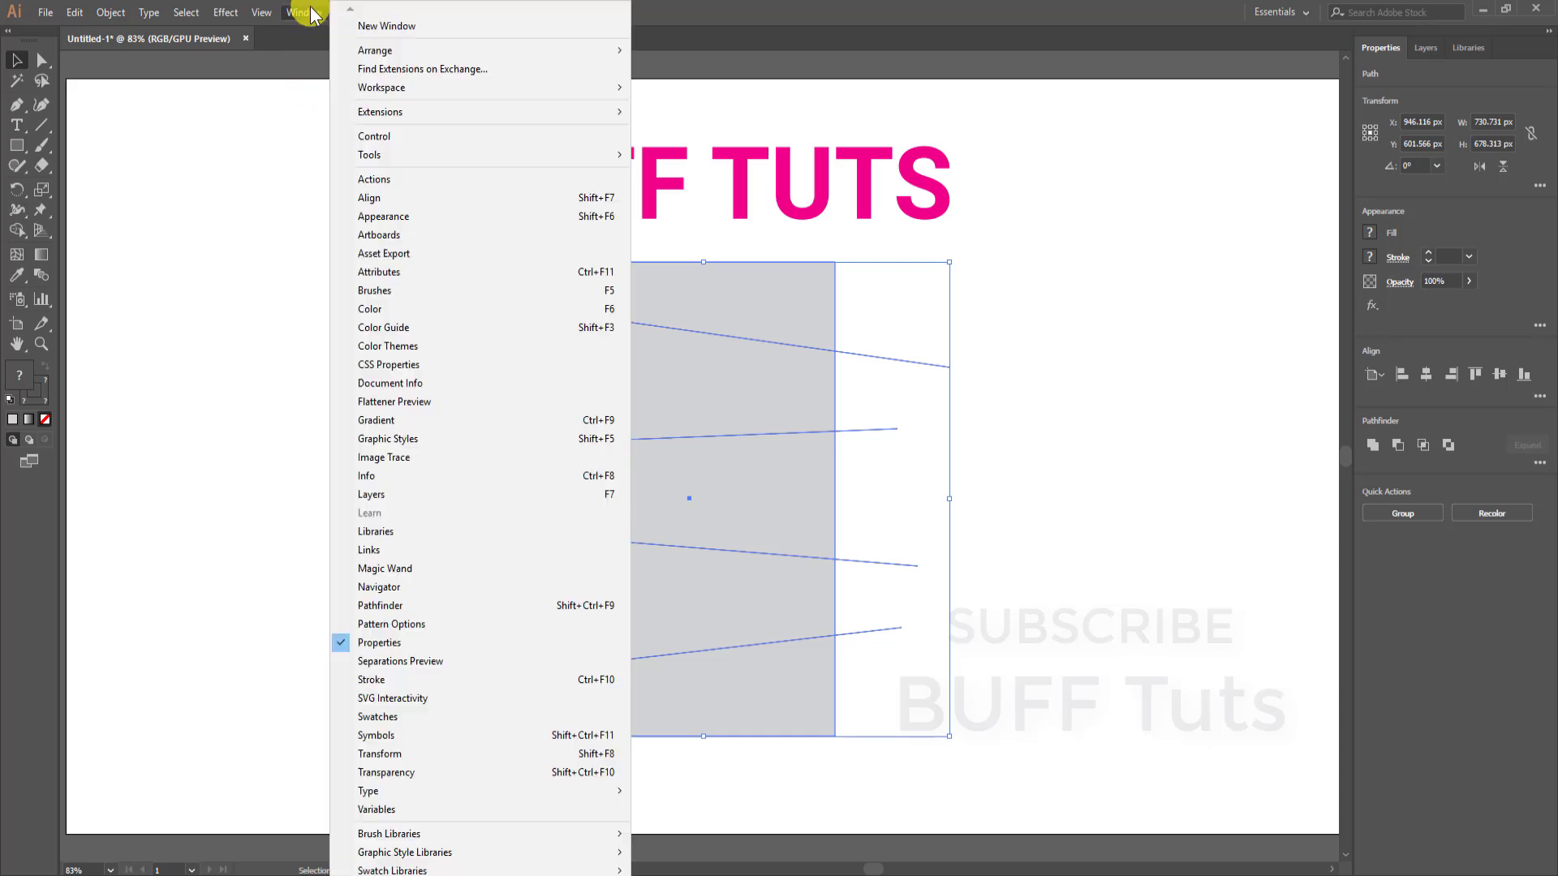
left_click(306, 10)
left_click(306, 11)
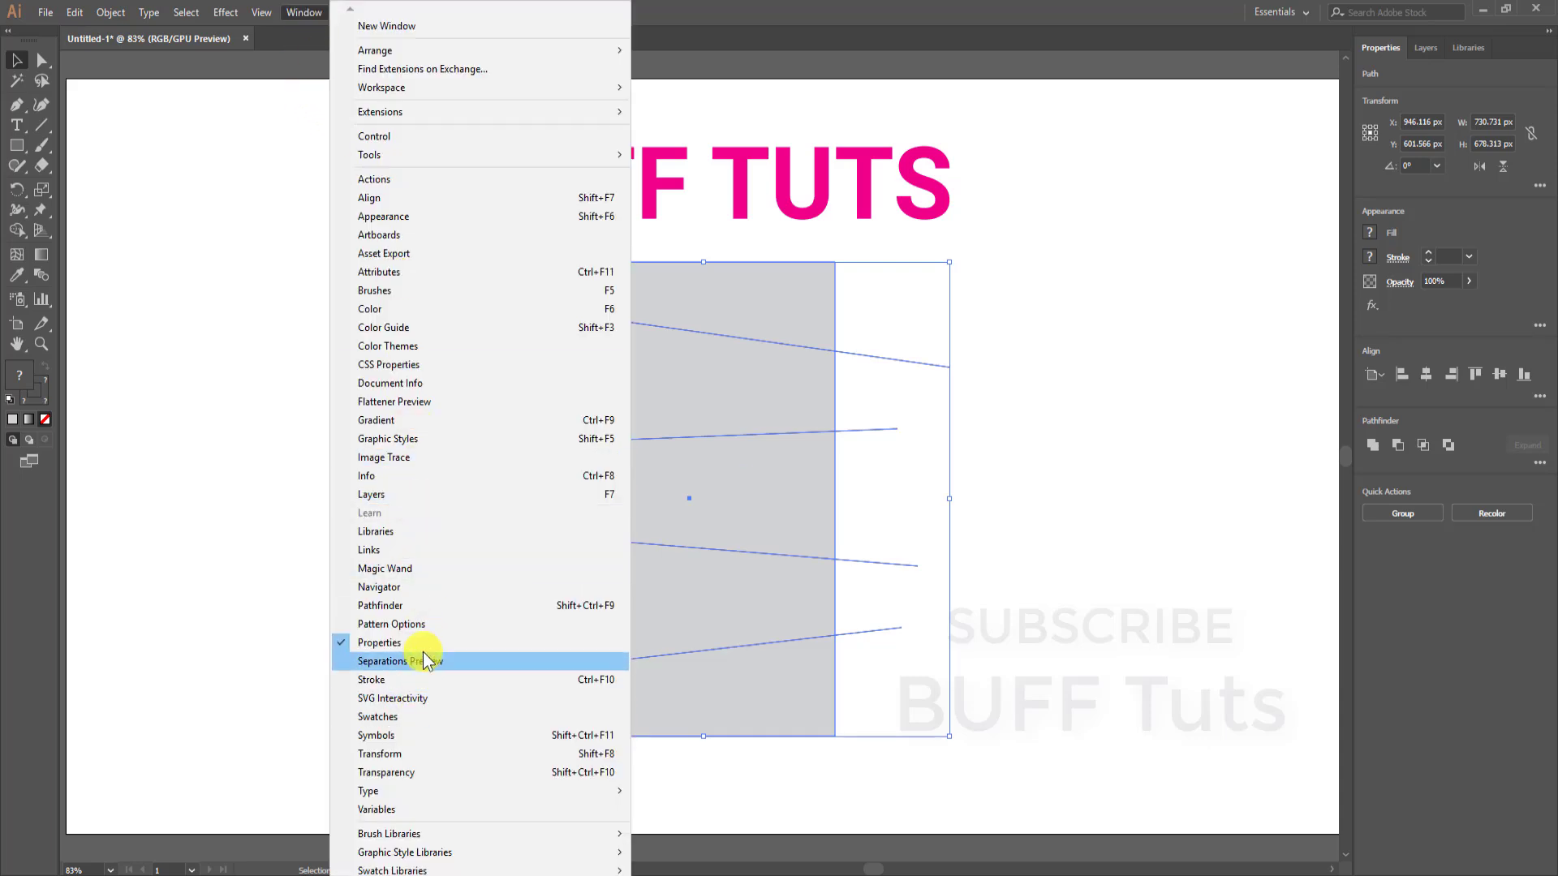
left_click(425, 607)
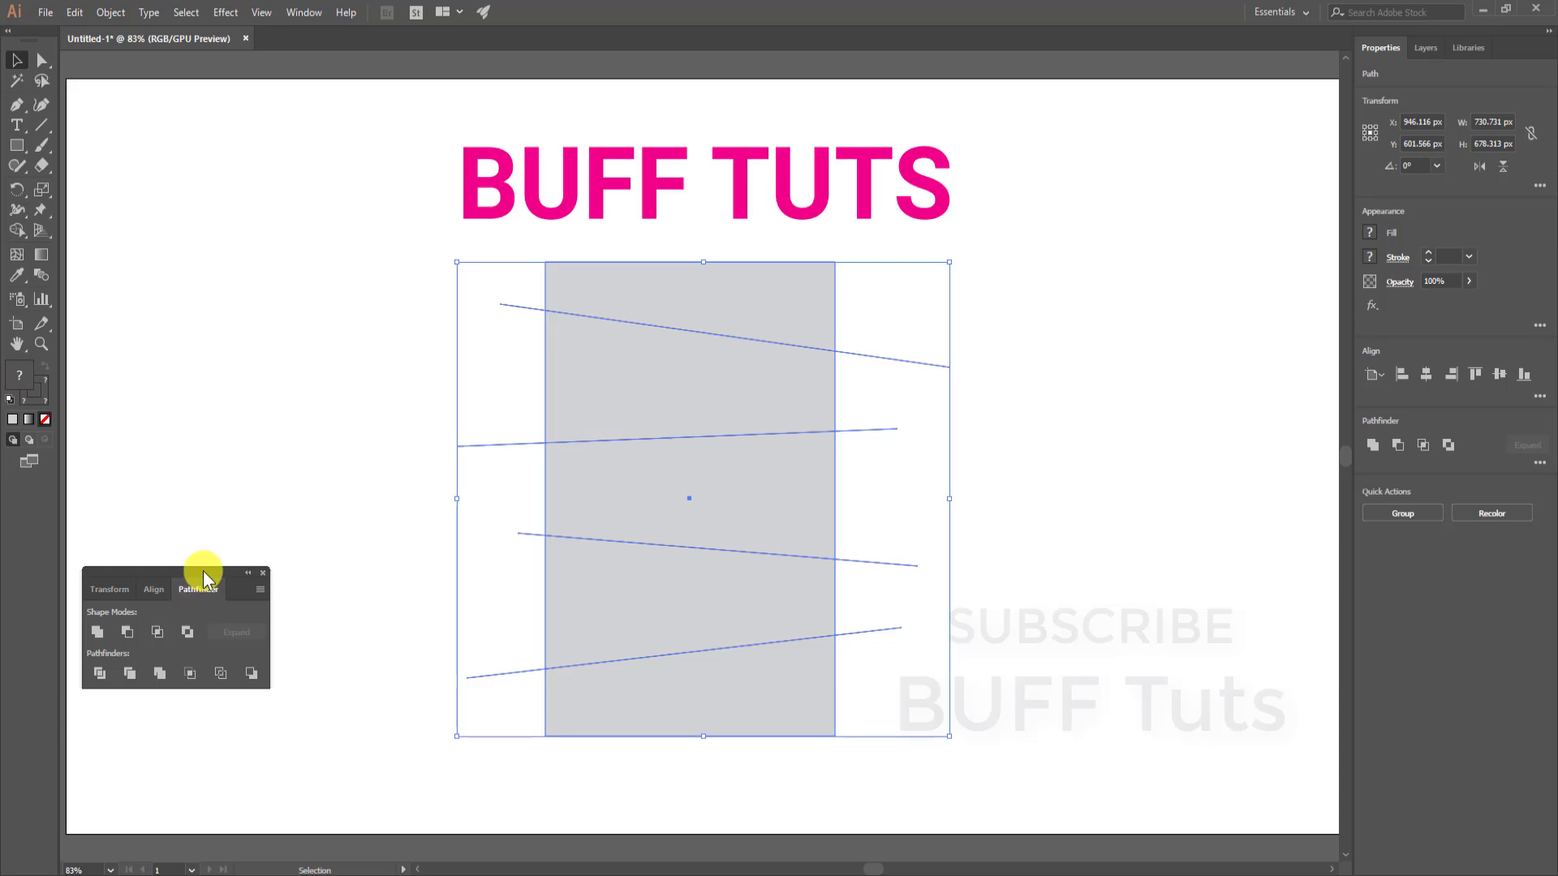
left_click_drag(203, 571, 234, 347)
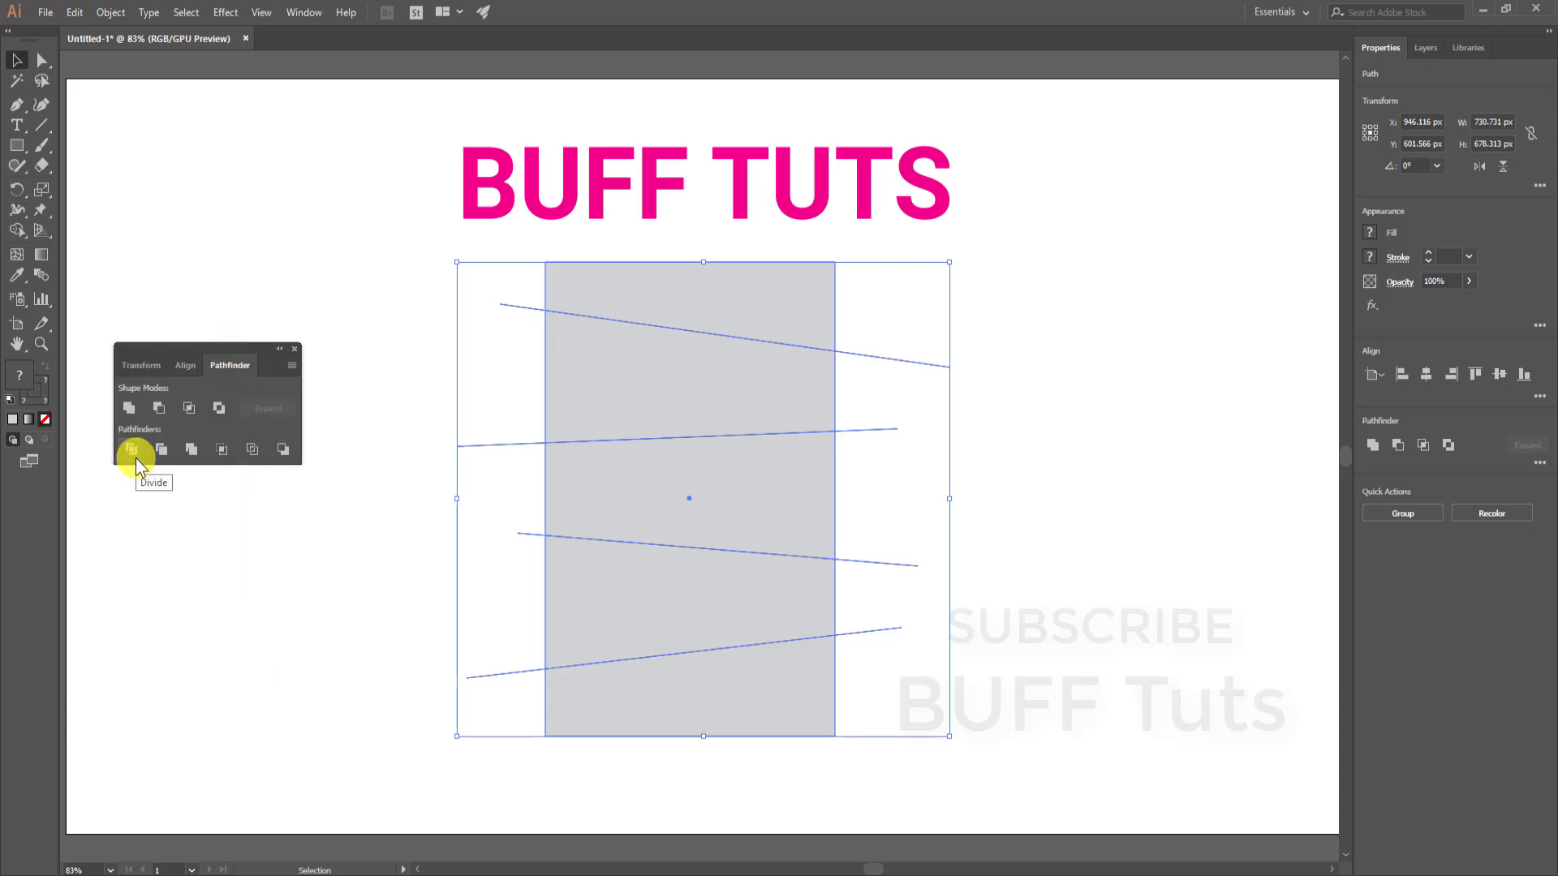
left_click(132, 450)
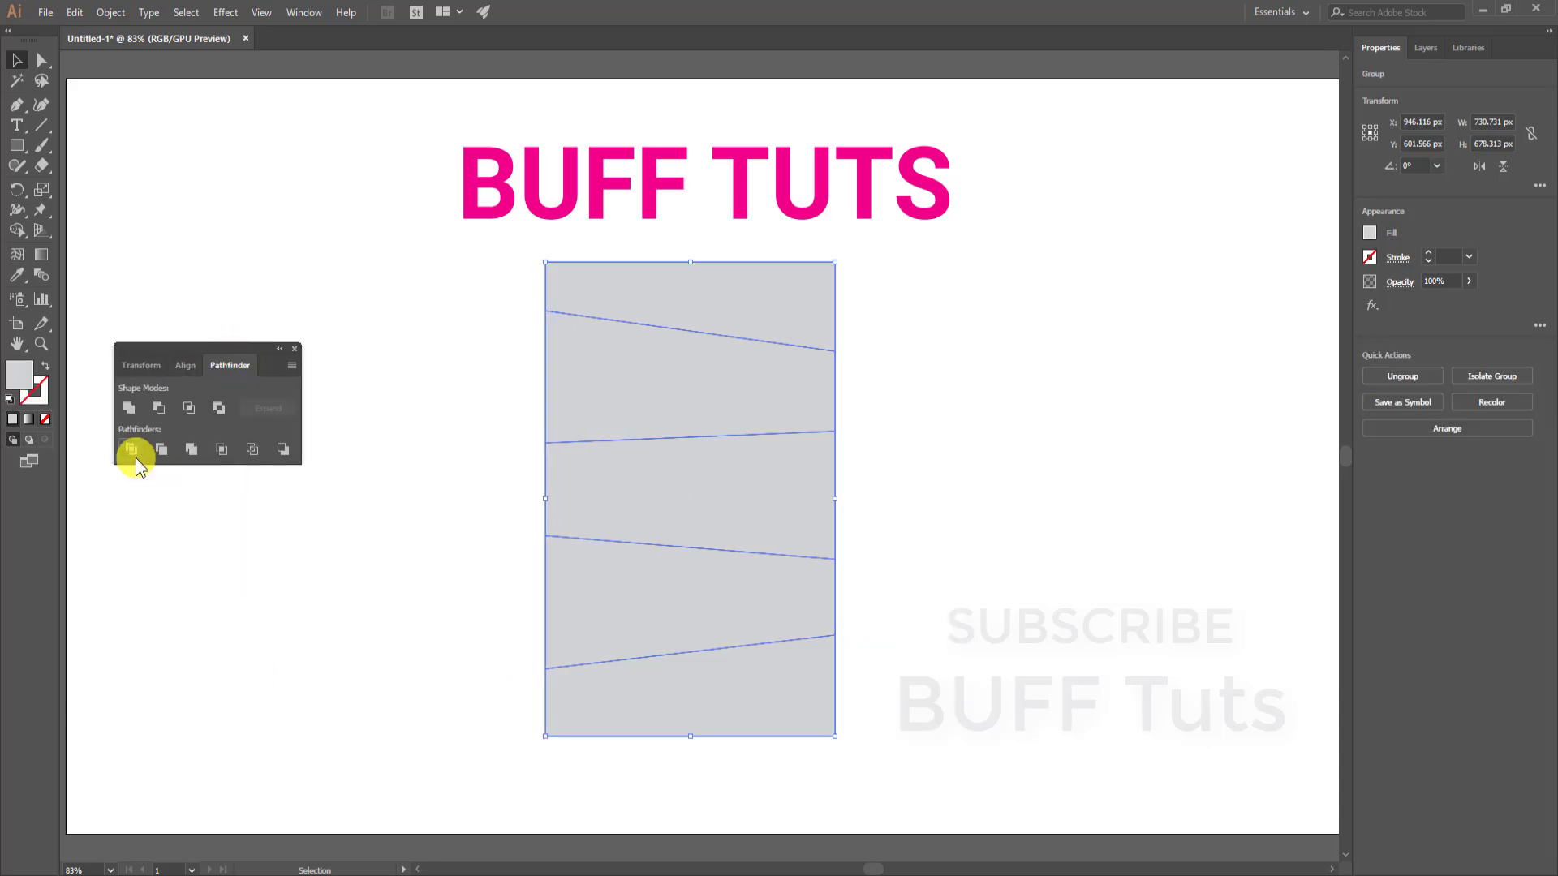
- Ungroup the divided pieces and drag the top slice to confirm it is separate
right_click(615, 416)
left_click(669, 568)
left_click(900, 434)
left_click(765, 393)
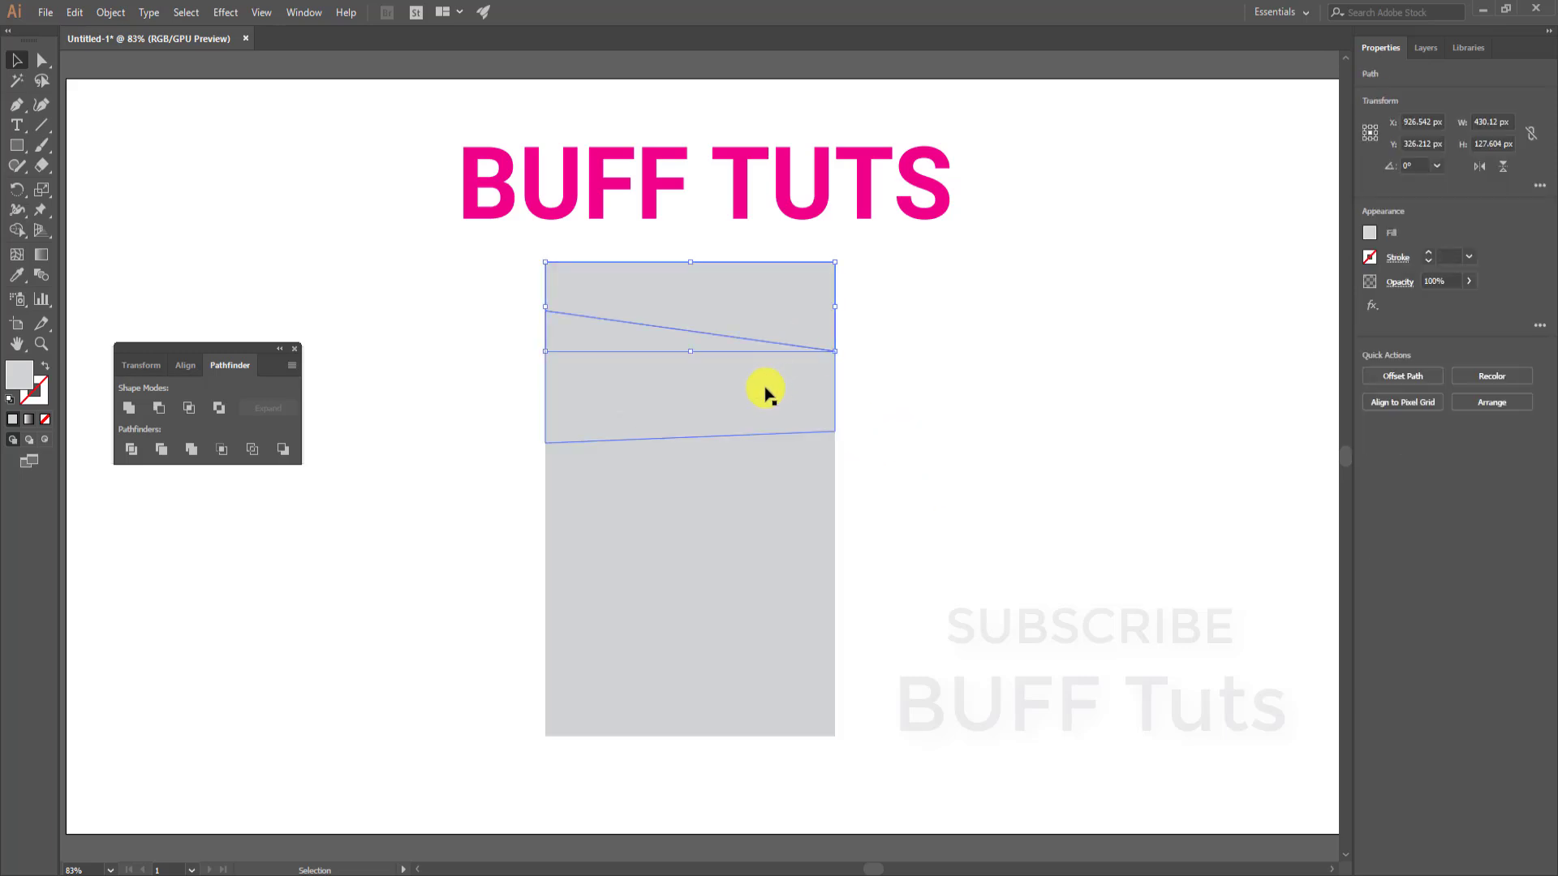
left_click_drag(765, 394, 677, 370)
- Move BUFF TUTS to the top right and duplicate it below
left_click(918, 372)
left_click_drag(668, 182, 984, 195)
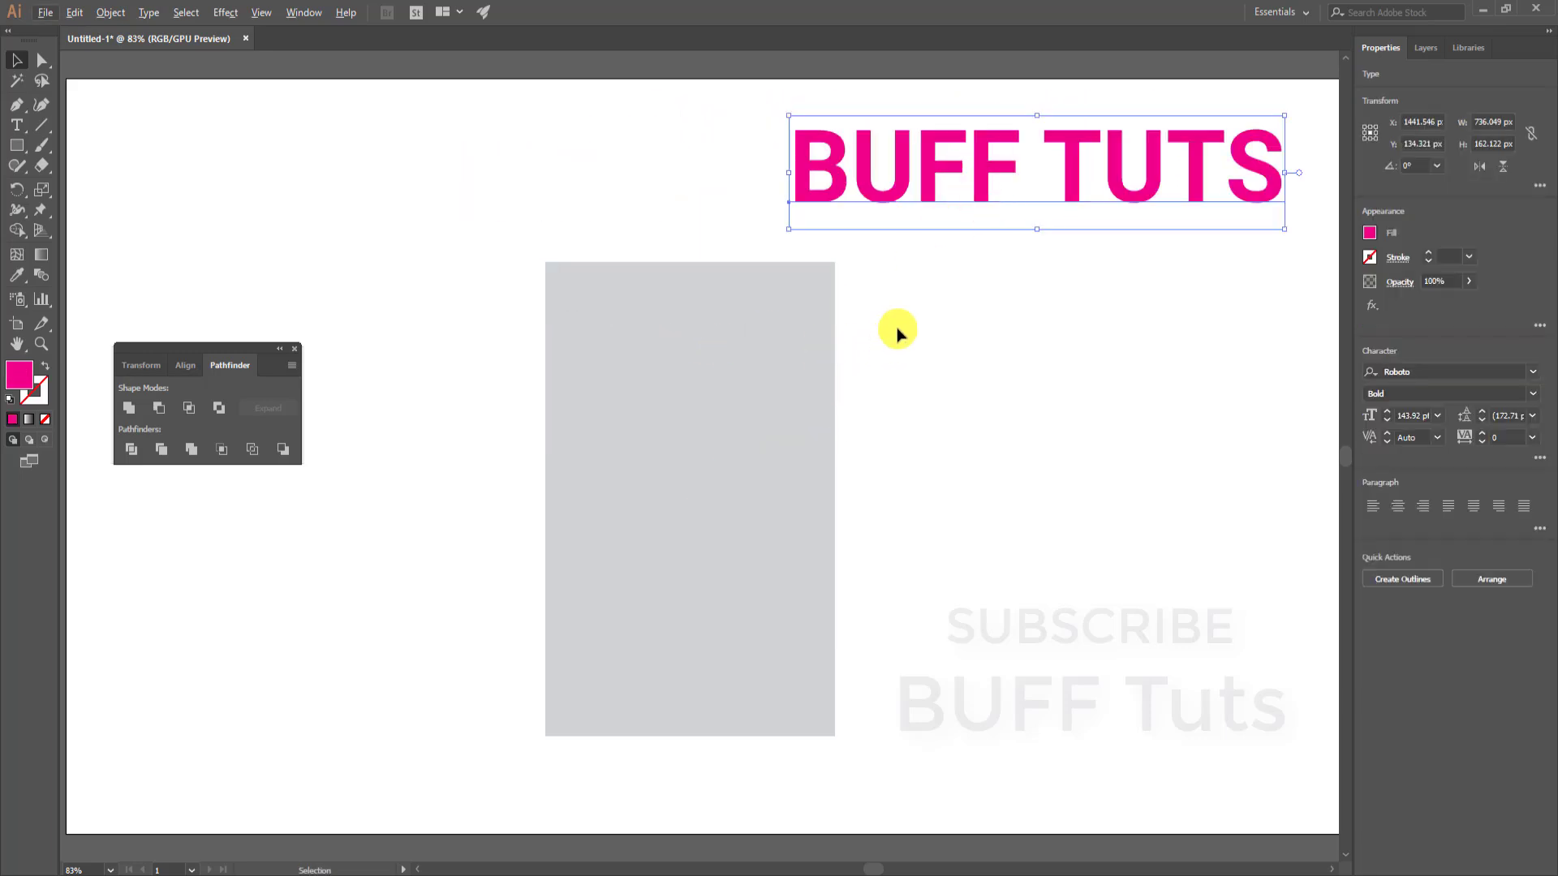
left_click(968, 218)
left_click(984, 191)
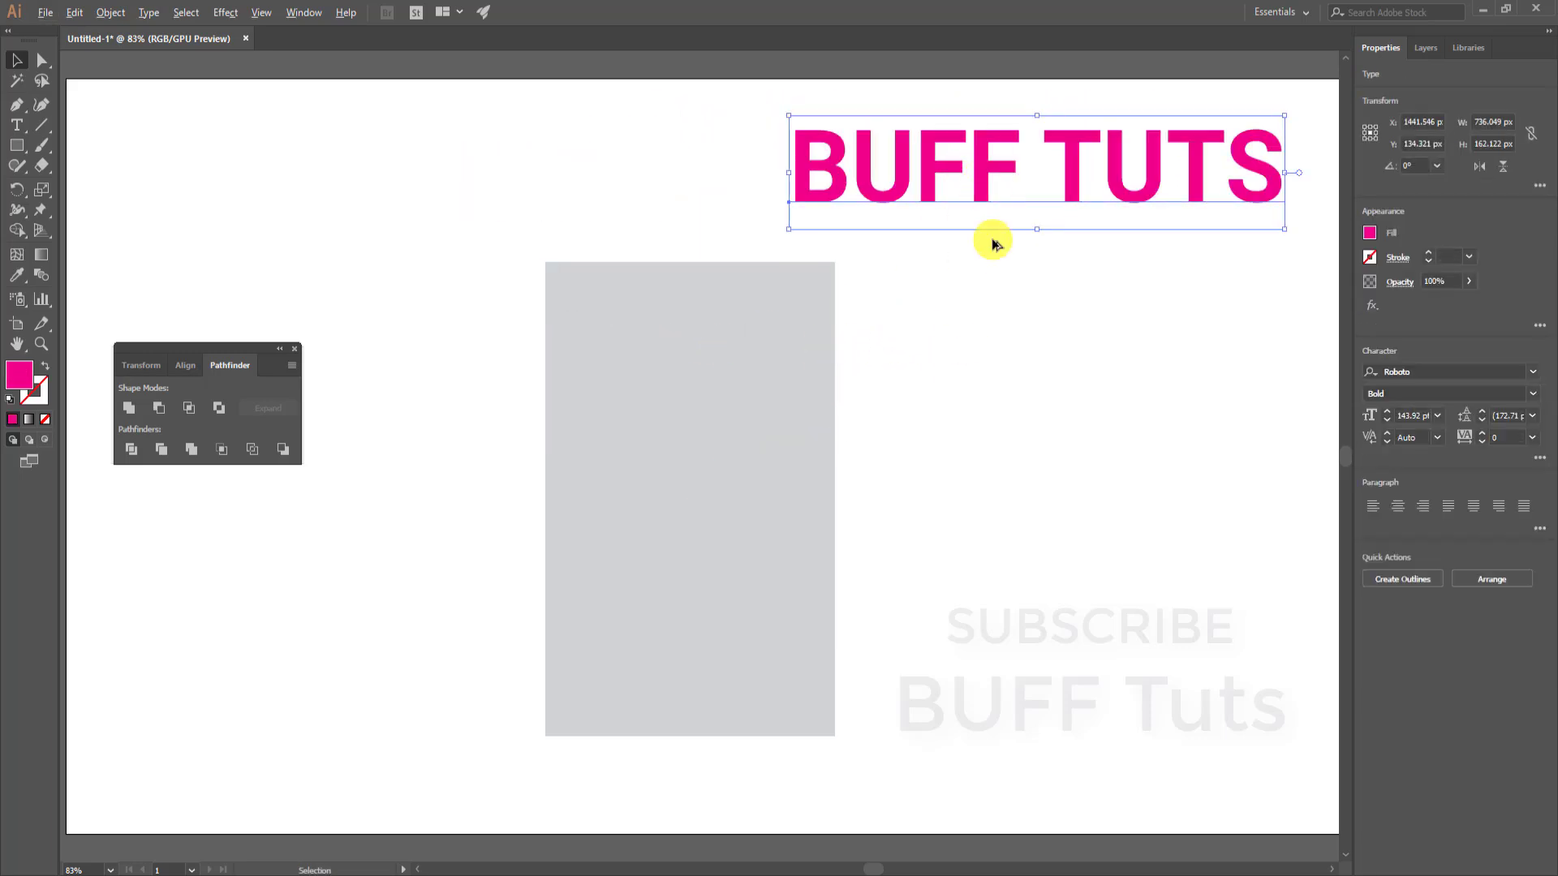
left_click_drag(980, 178, 1009, 359)
- Retype the copy as 'Photoshop' and fit it over the rectangle's top
double_click(1006, 361)
key("ctrl+a")
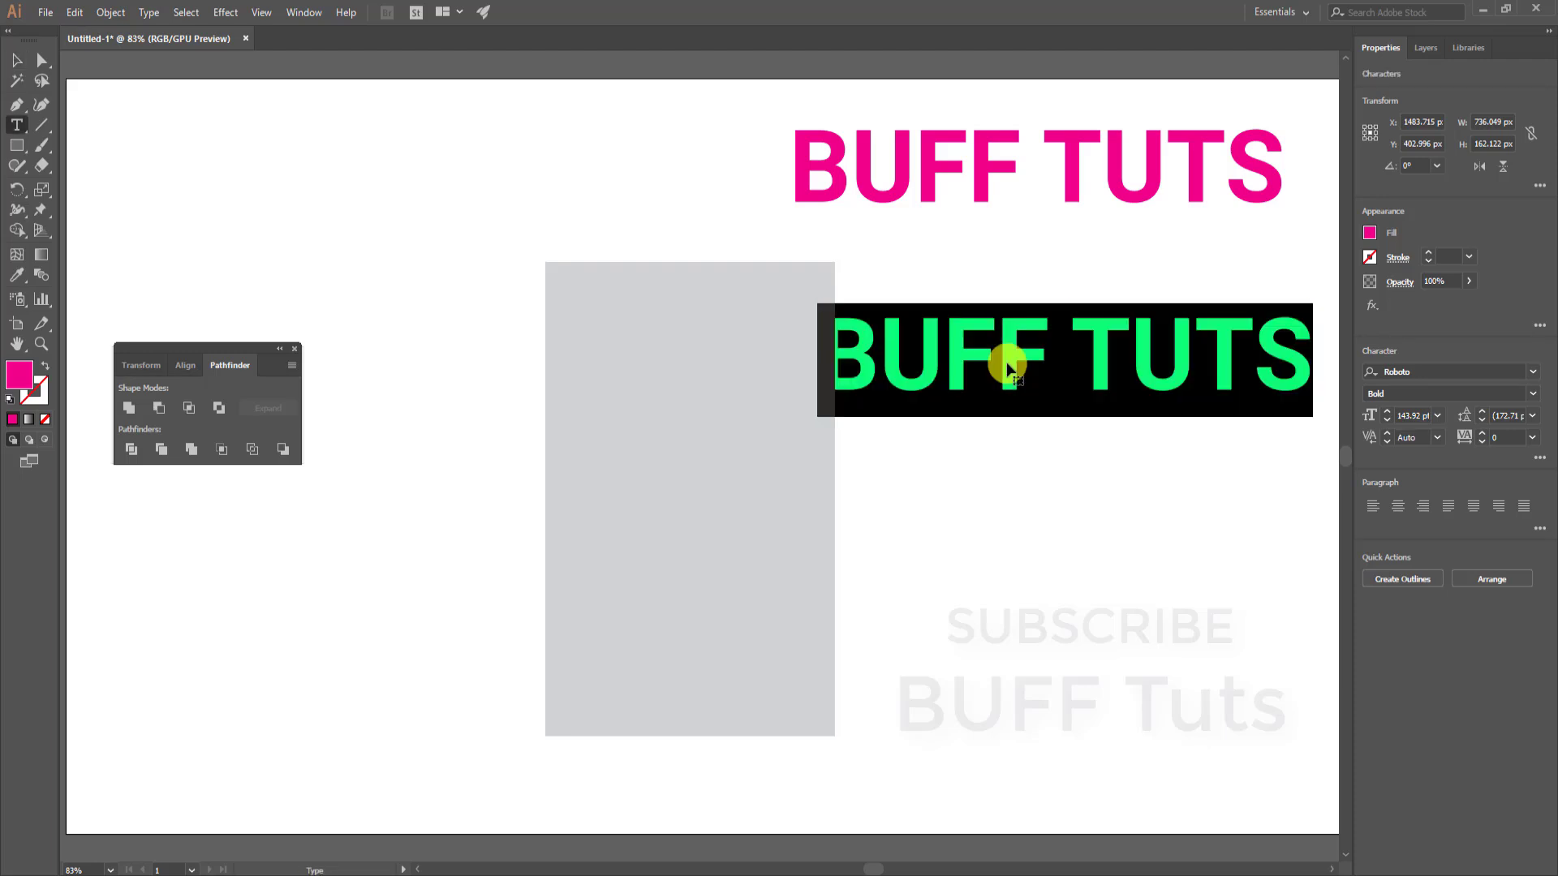
type("Photoshop")
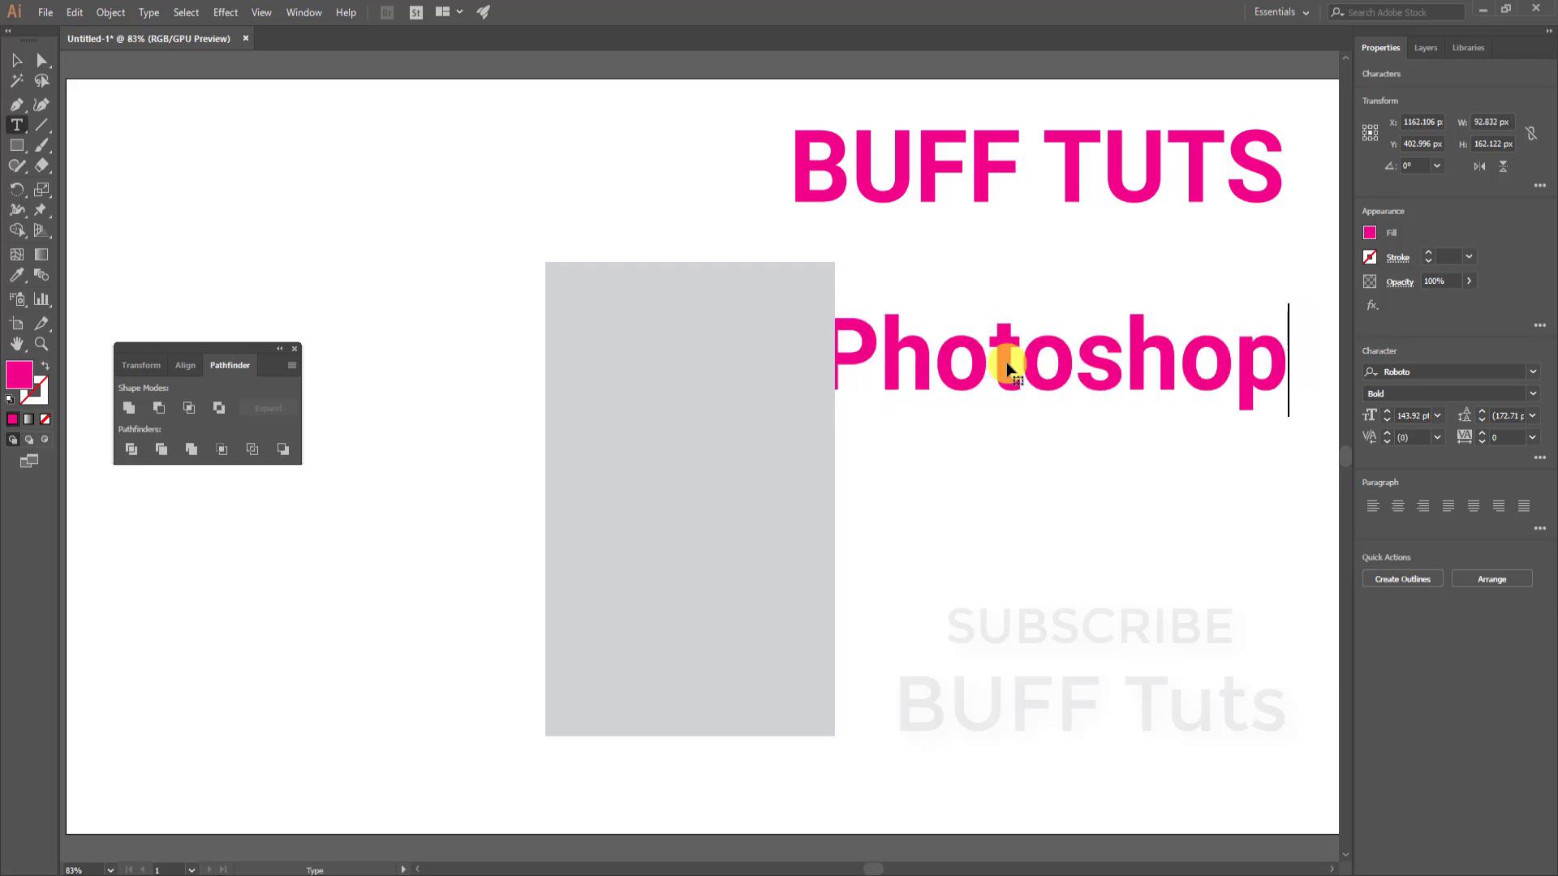
key("ctrl+a")
left_click(16, 60)
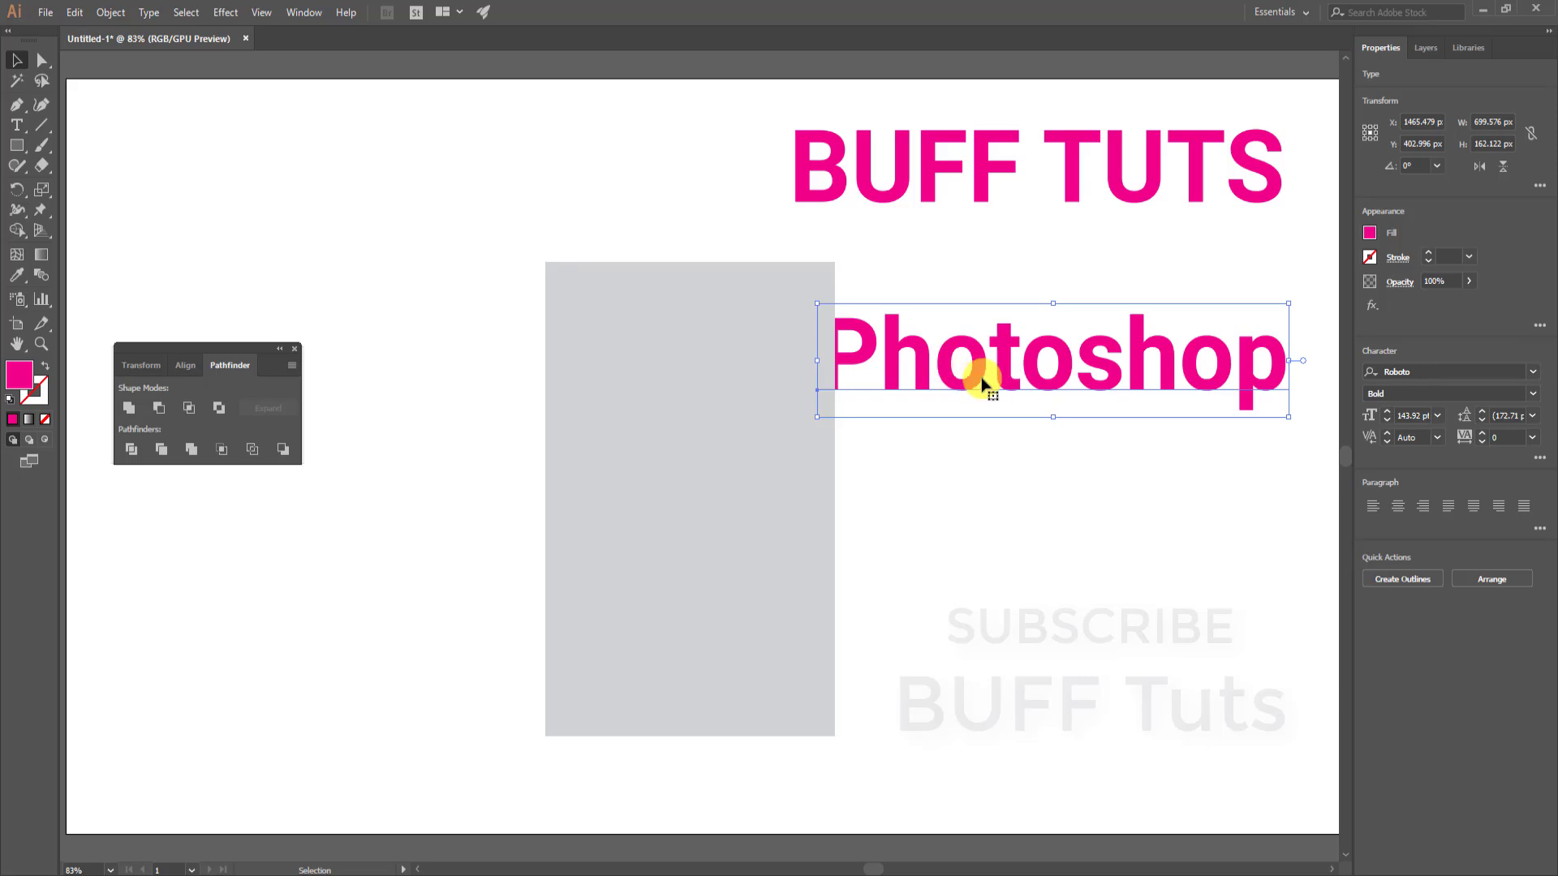
left_click_drag(982, 382, 677, 318)
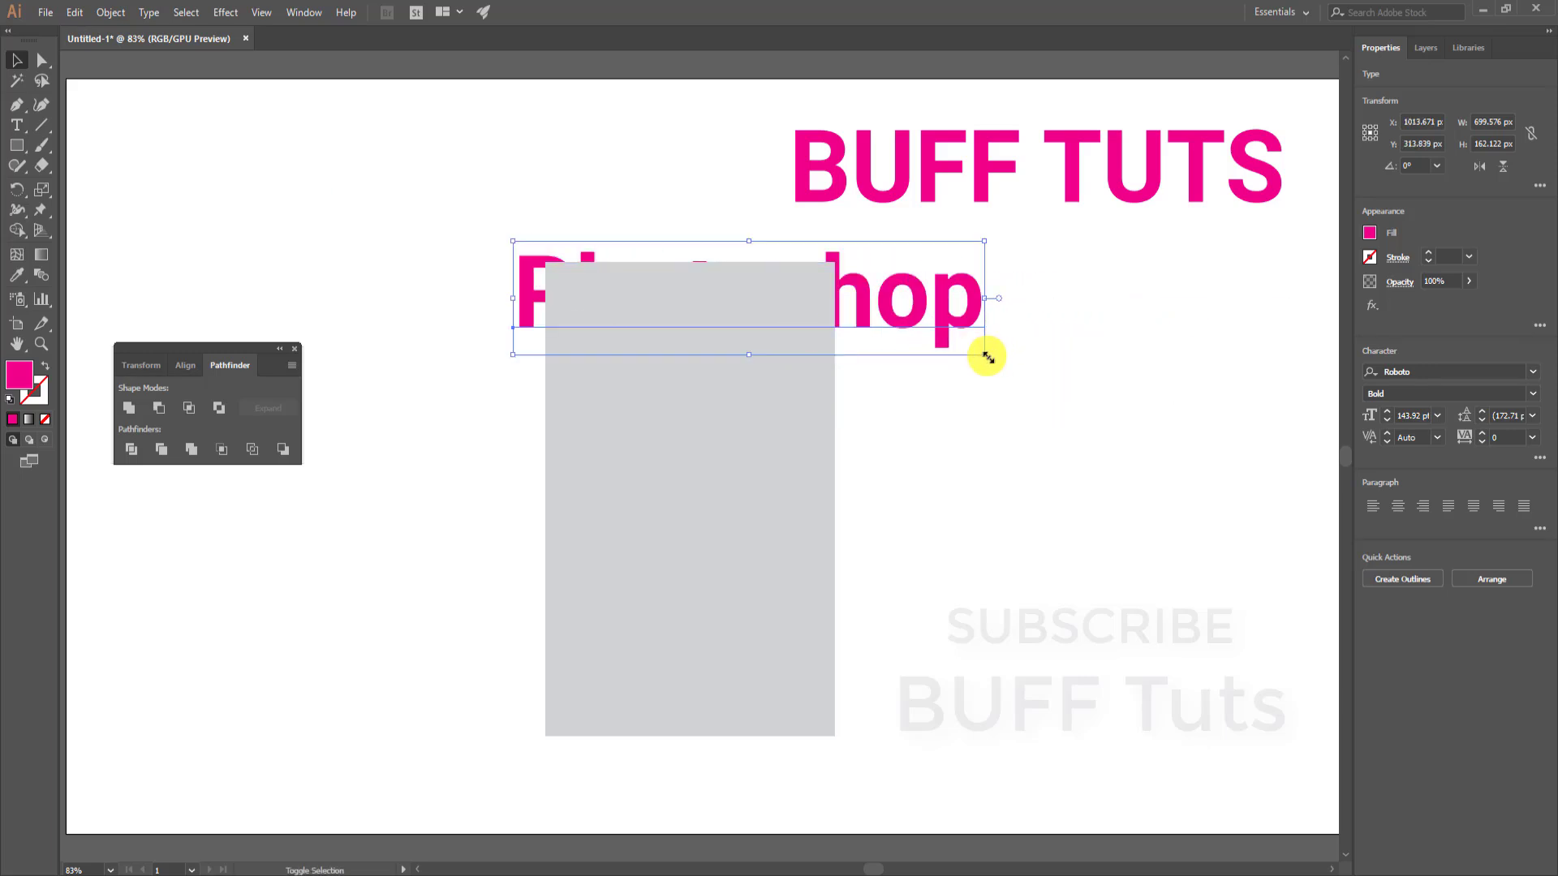
left_click_drag(987, 357, 1151, 282)
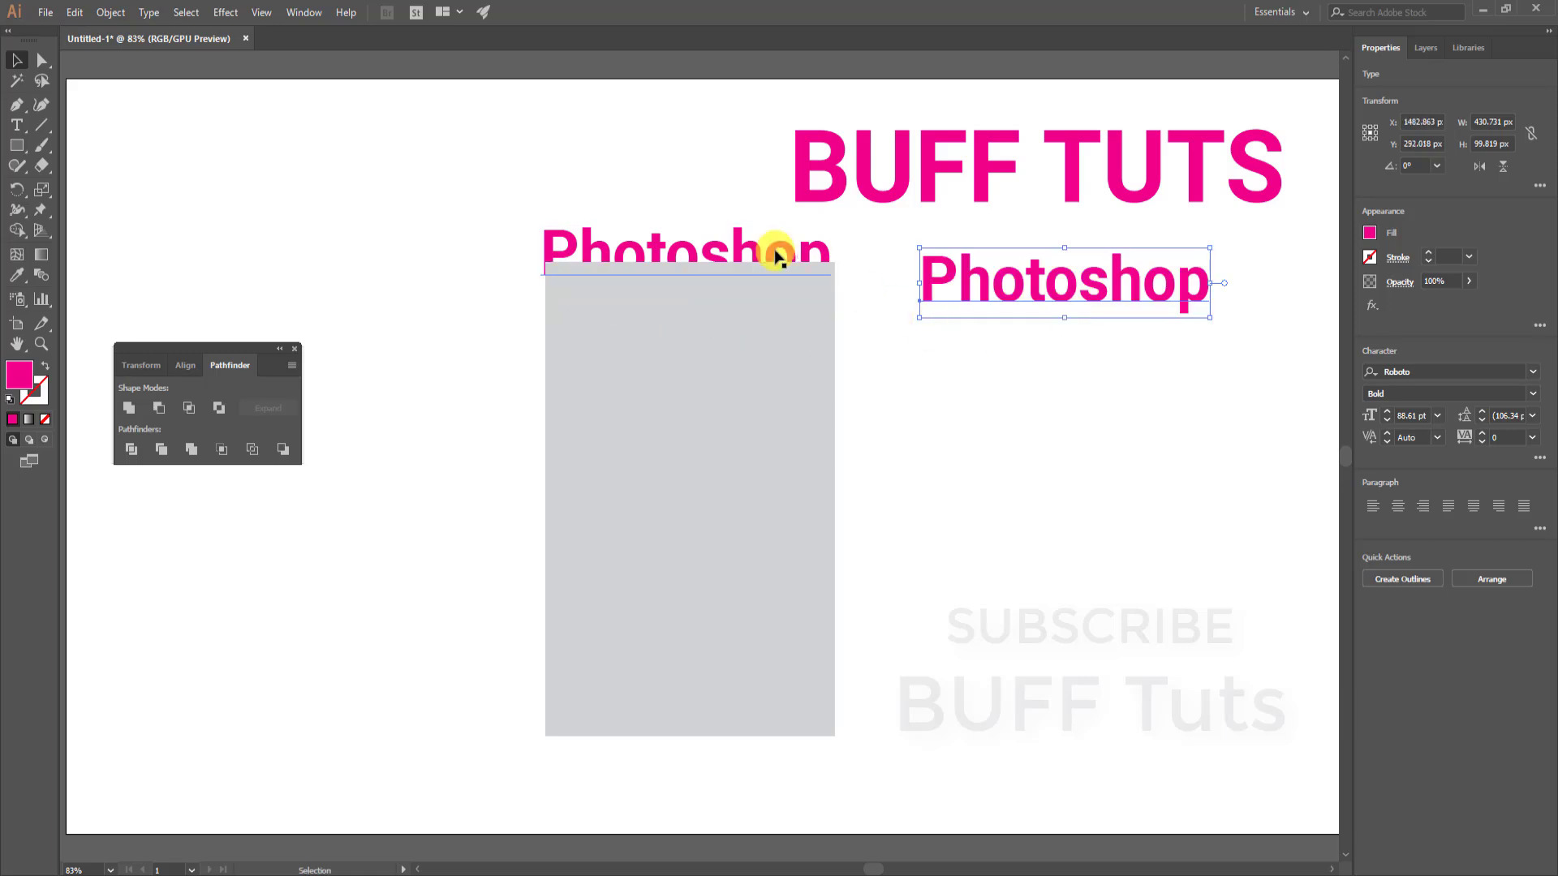
- Keep a spare Photoshop copy at the right and warp Photoshop into the top slice
mouse_move(775, 256)
left_mouse_down()
mouse_move(792, 254)
mouse_move(788, 284)
left_mouse_up()
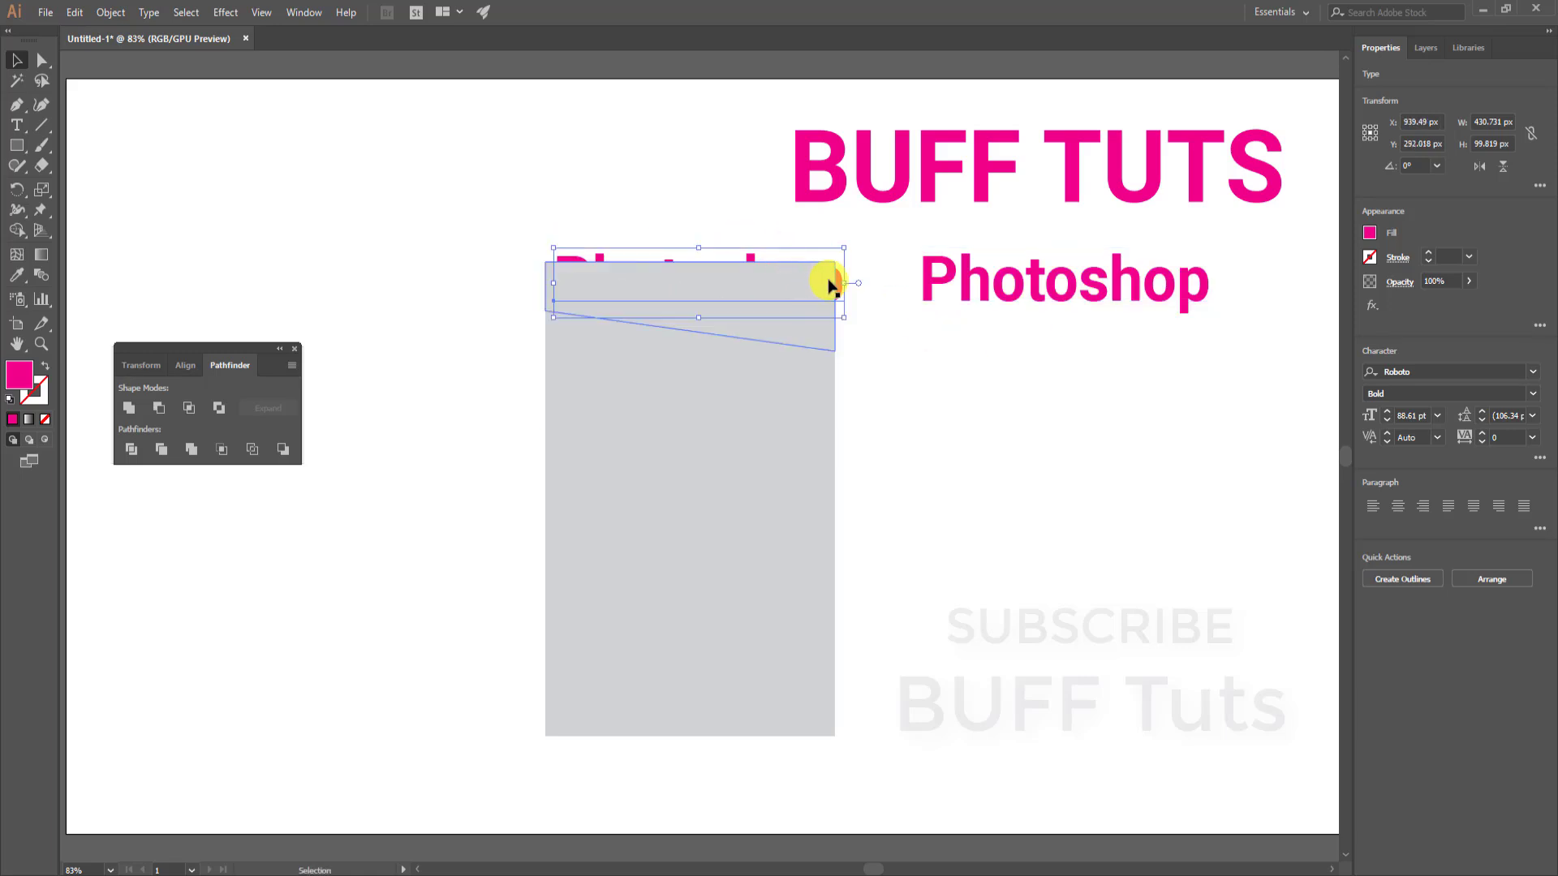
left_click(811, 292, "shift")
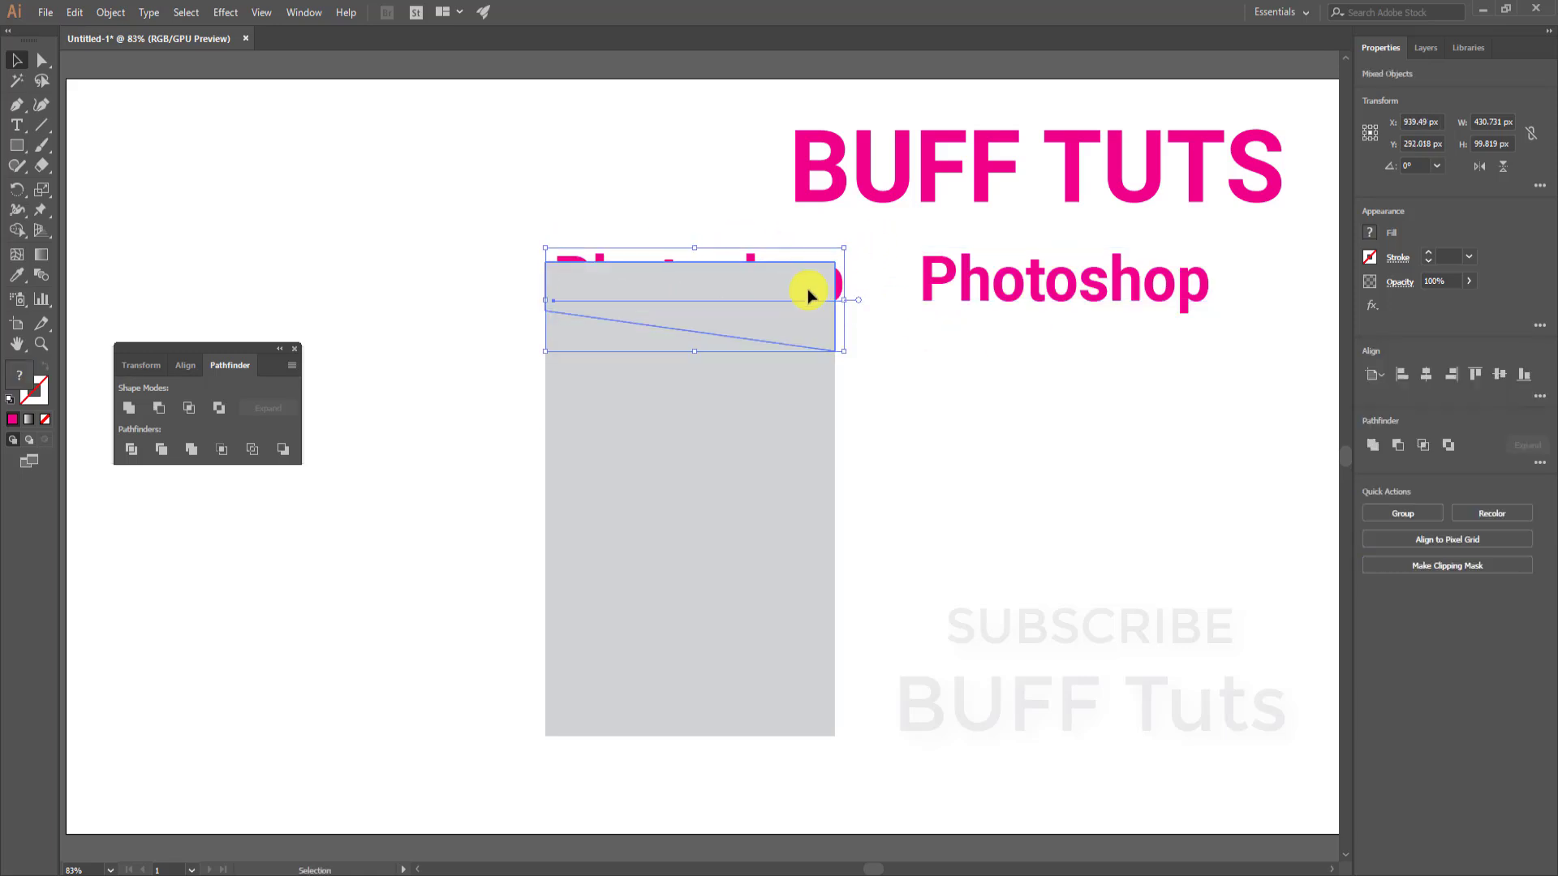
left_click(111, 12)
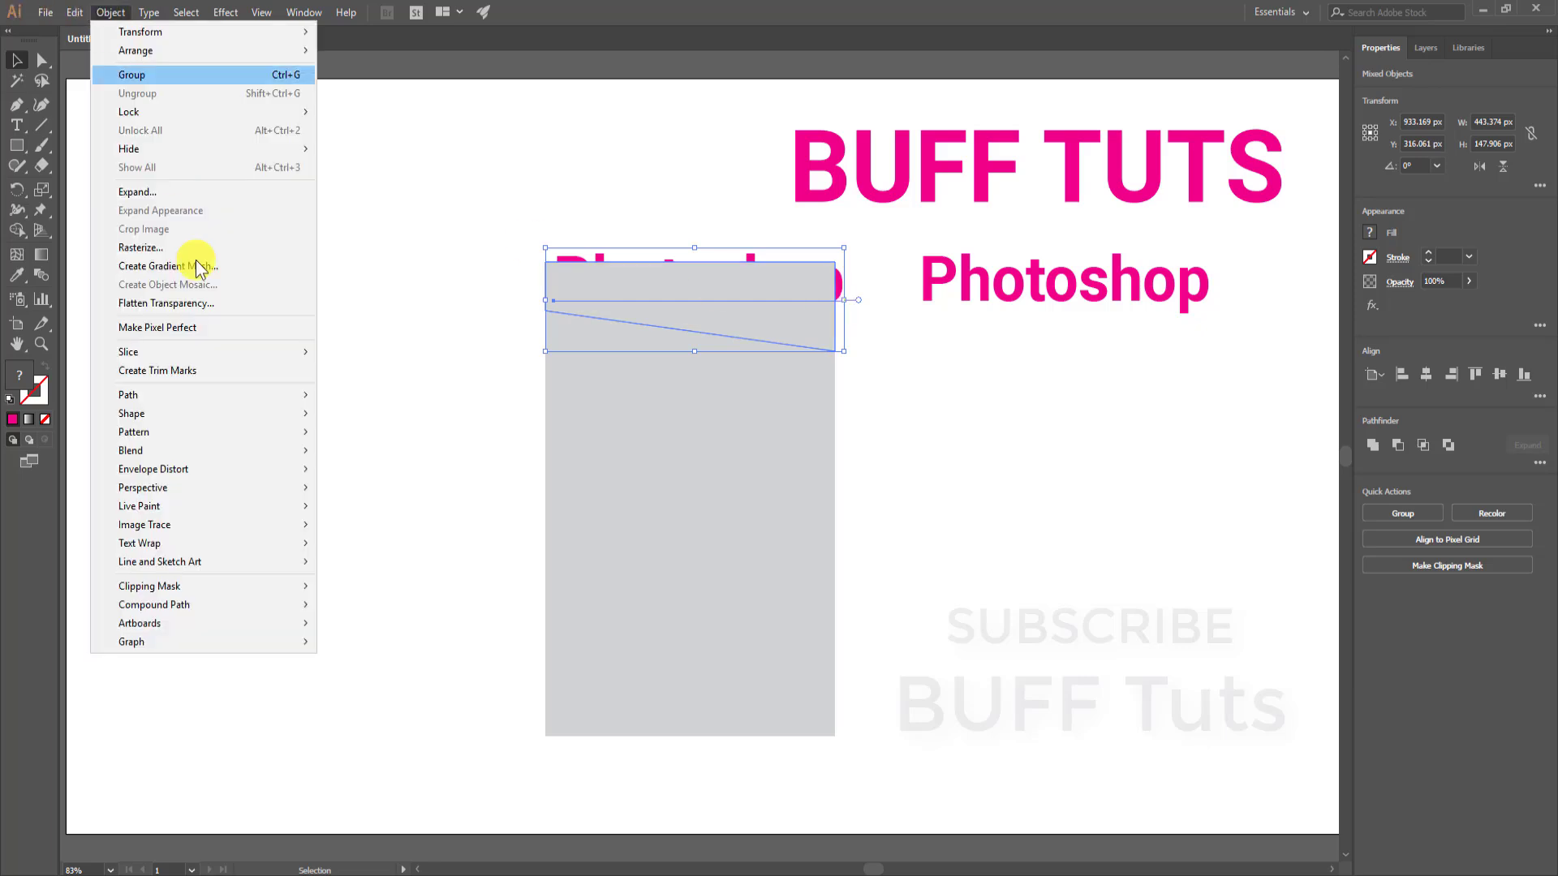
mouse_move(222, 471)
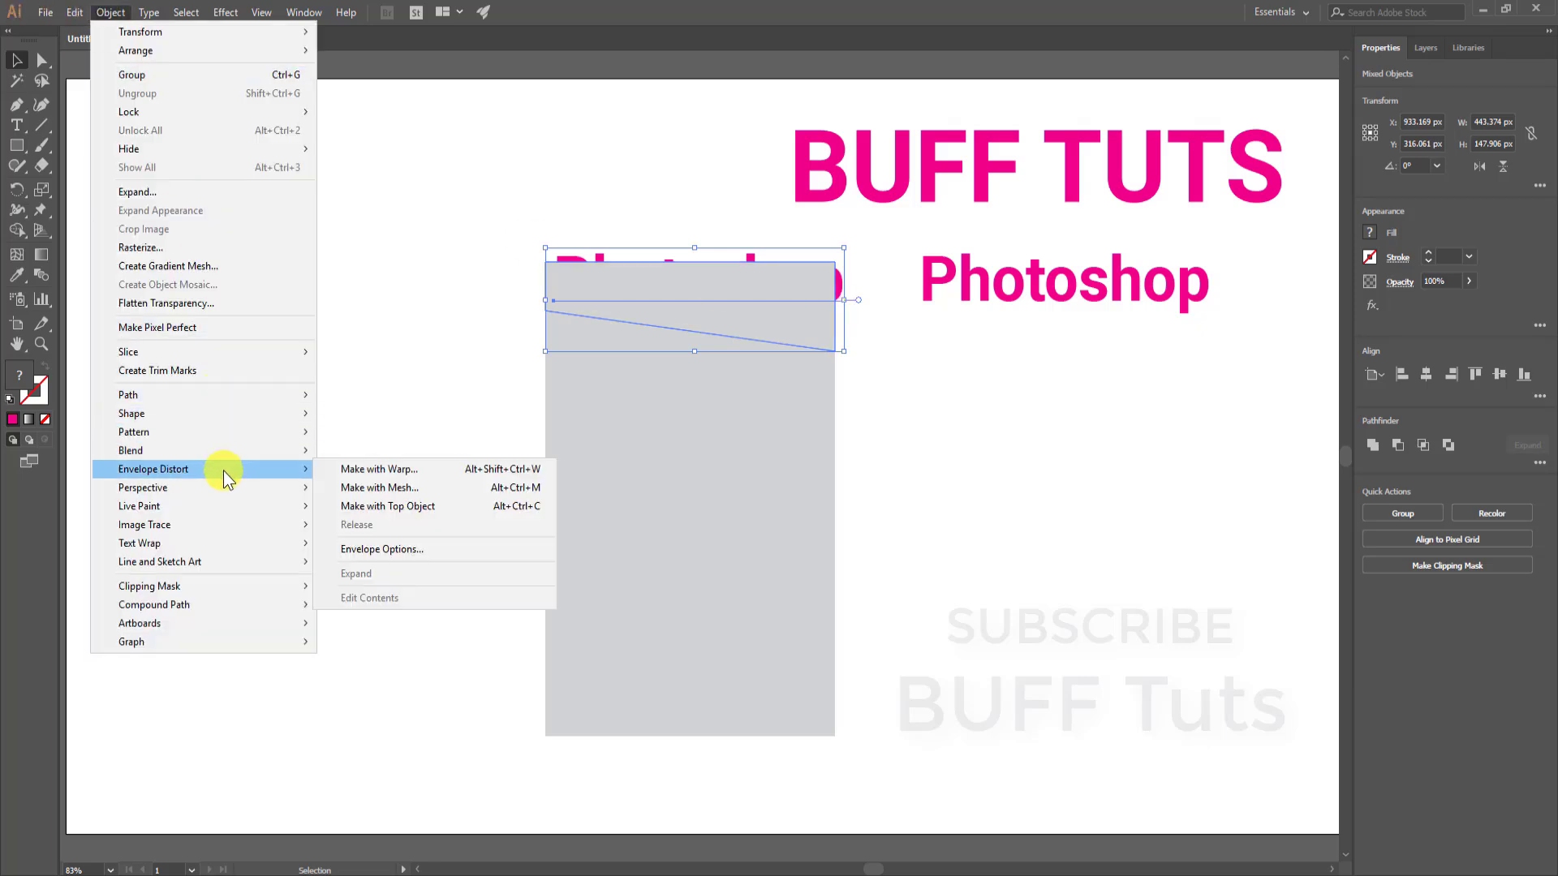
left_click(451, 510)
left_click(943, 456)
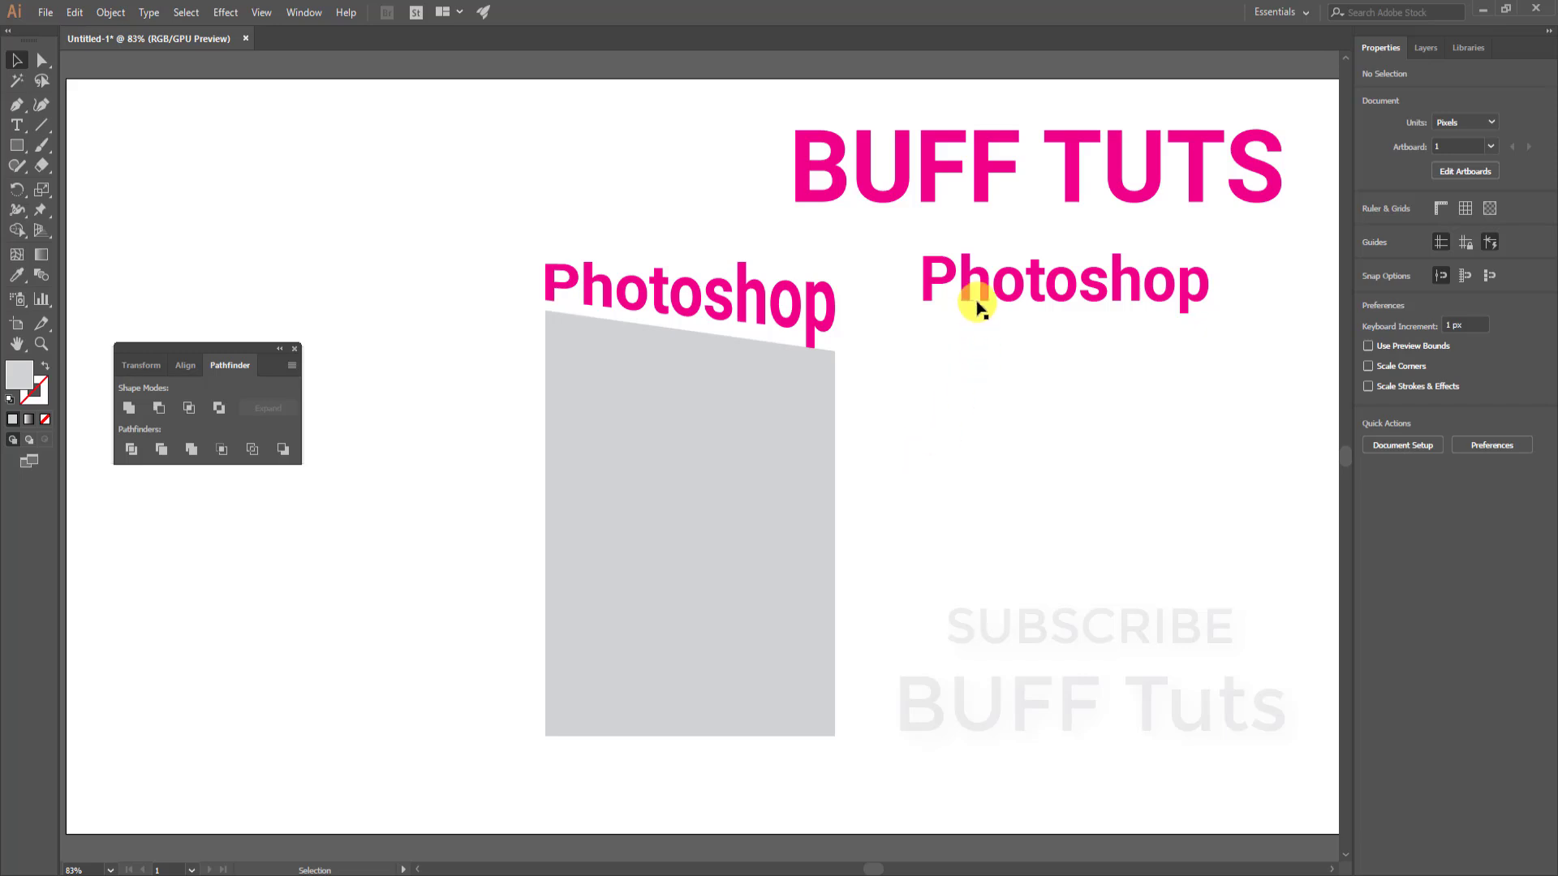
- Copy the spare Photoshop word and retype it as 'Illustrator'
left_click(1021, 312)
left_click_drag(986, 296, 887, 393)
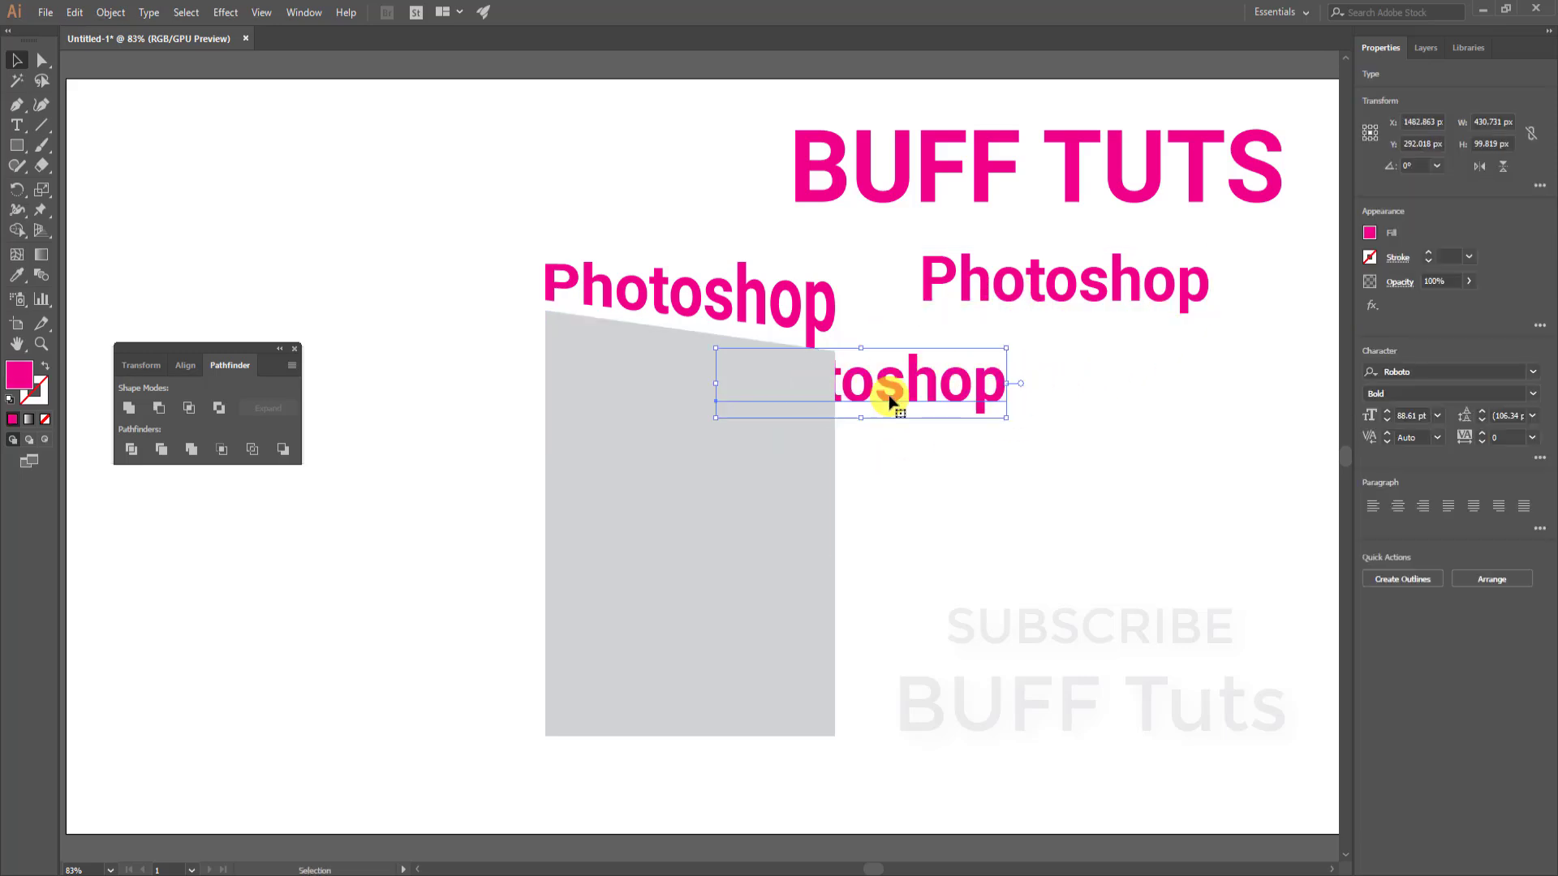
double_click(890, 393)
double_click(911, 382)
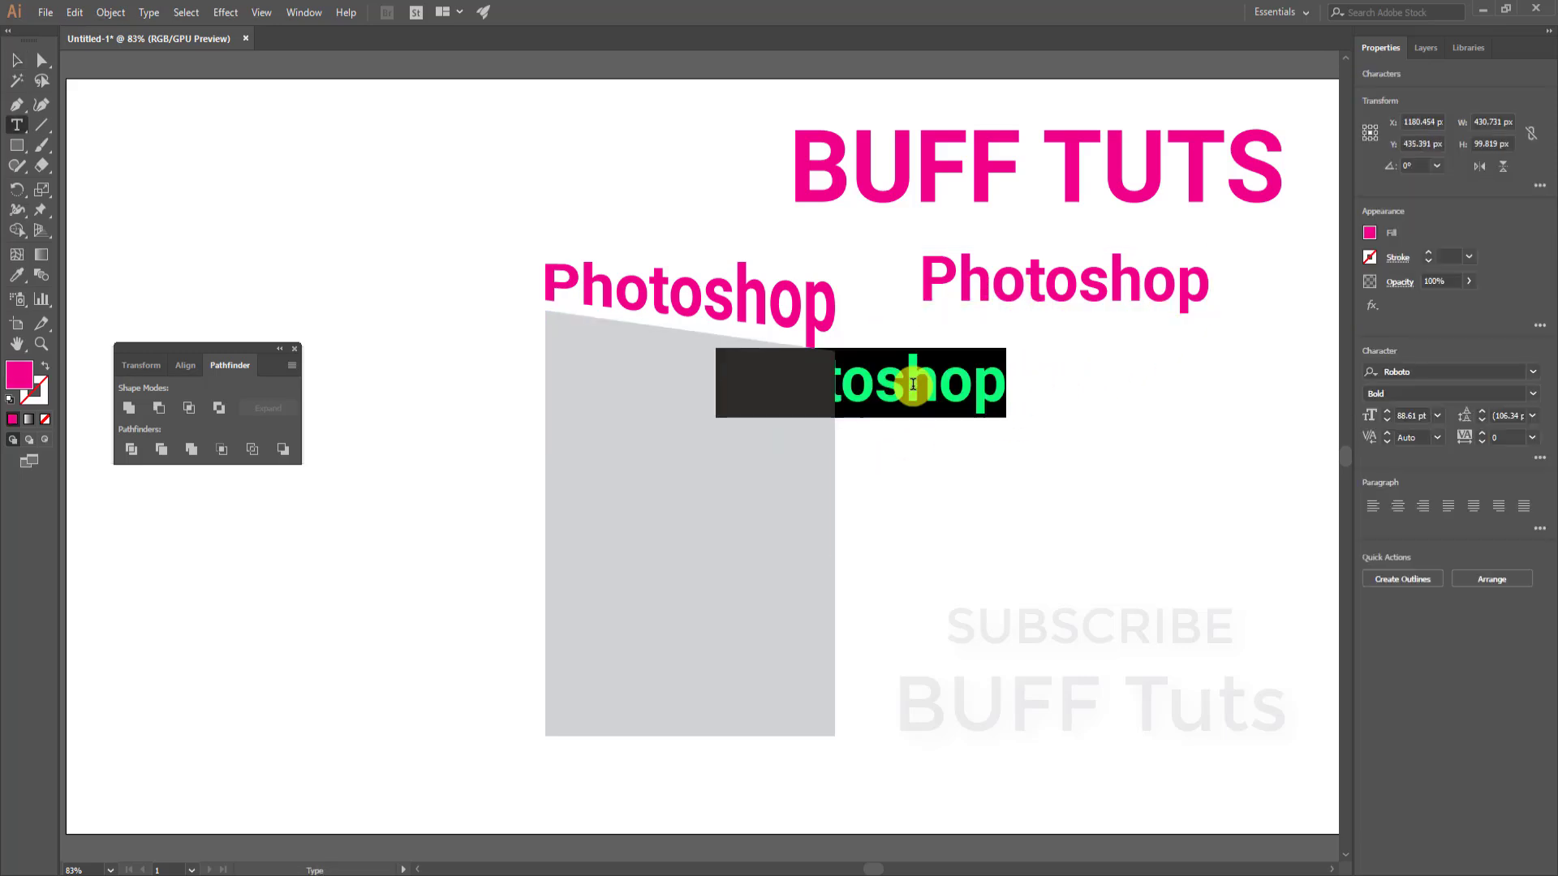
key("BackSpace")
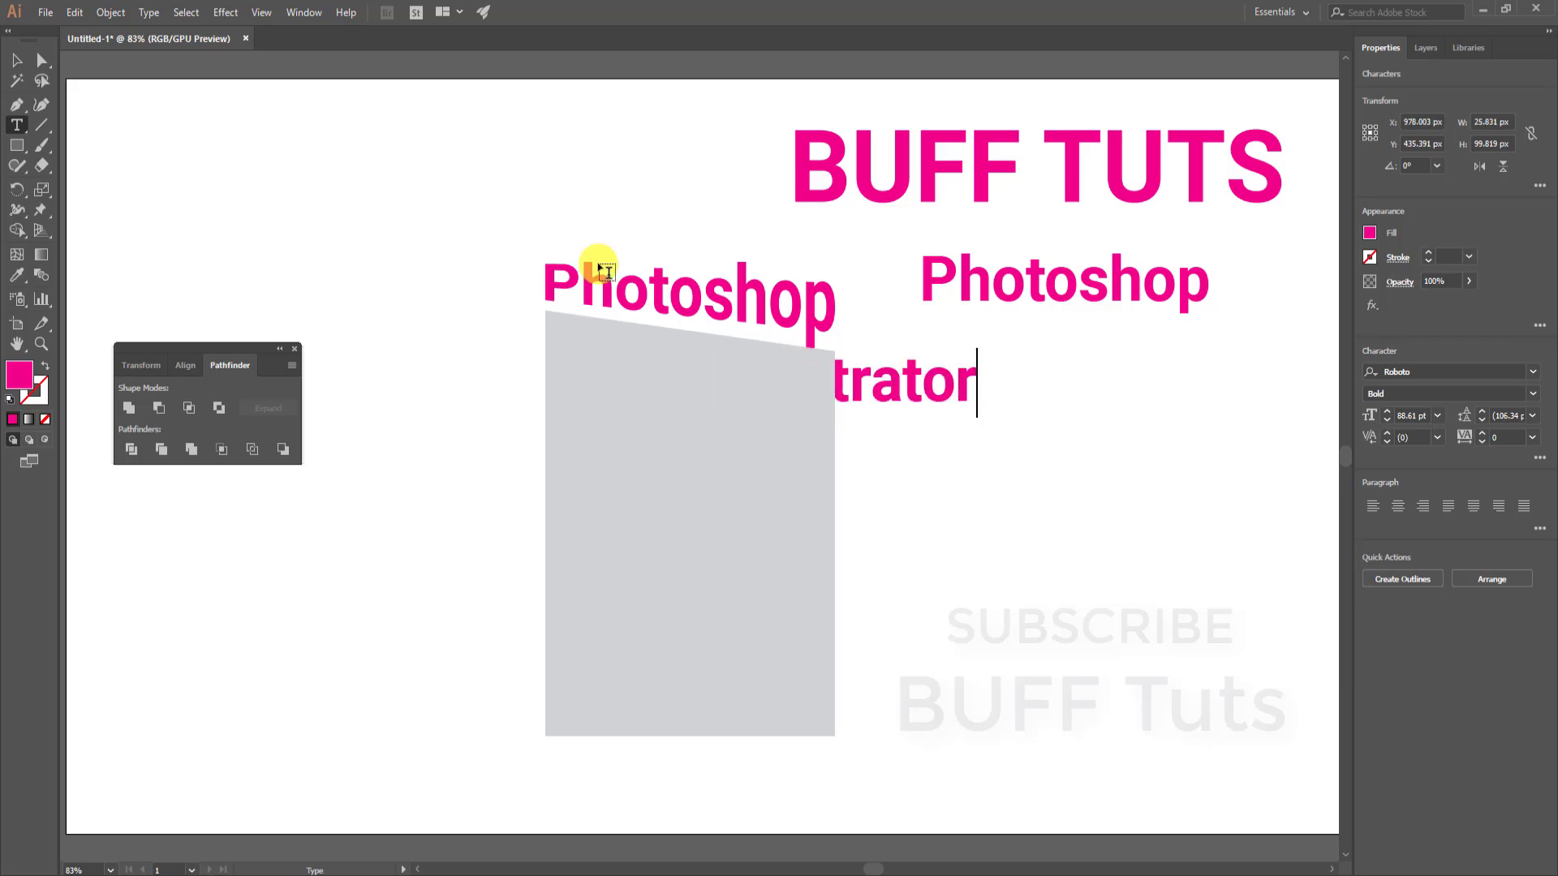
left_click(17, 60)
- Warp Illustrator into the second slanted slice with Make with Top Object
left_click_drag(849, 403, 716, 403)
left_click(564, 343, "shift")
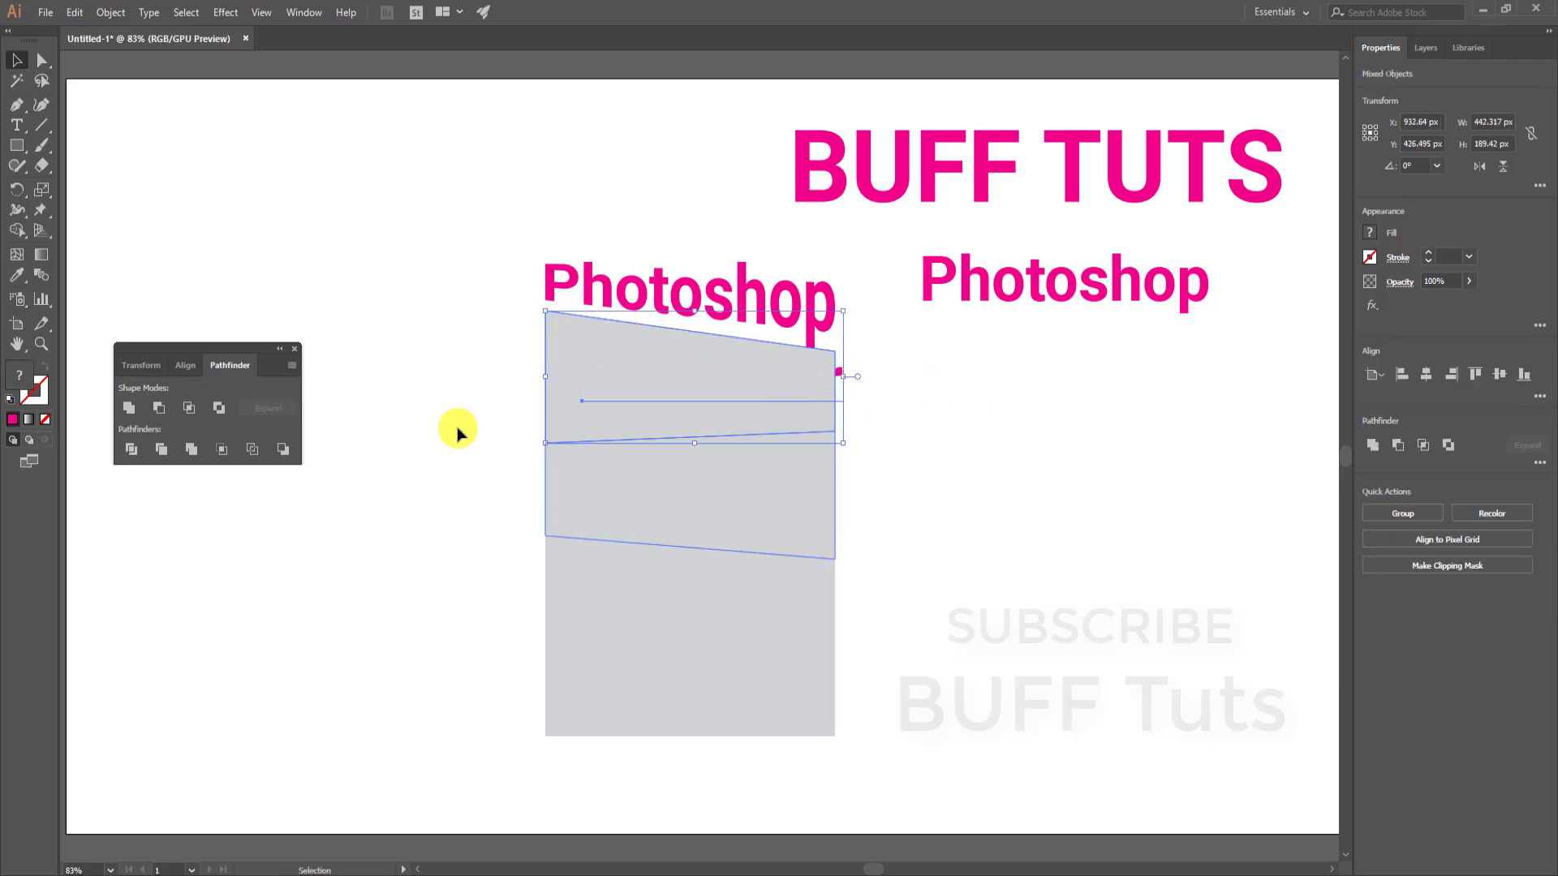
left_click(110, 12)
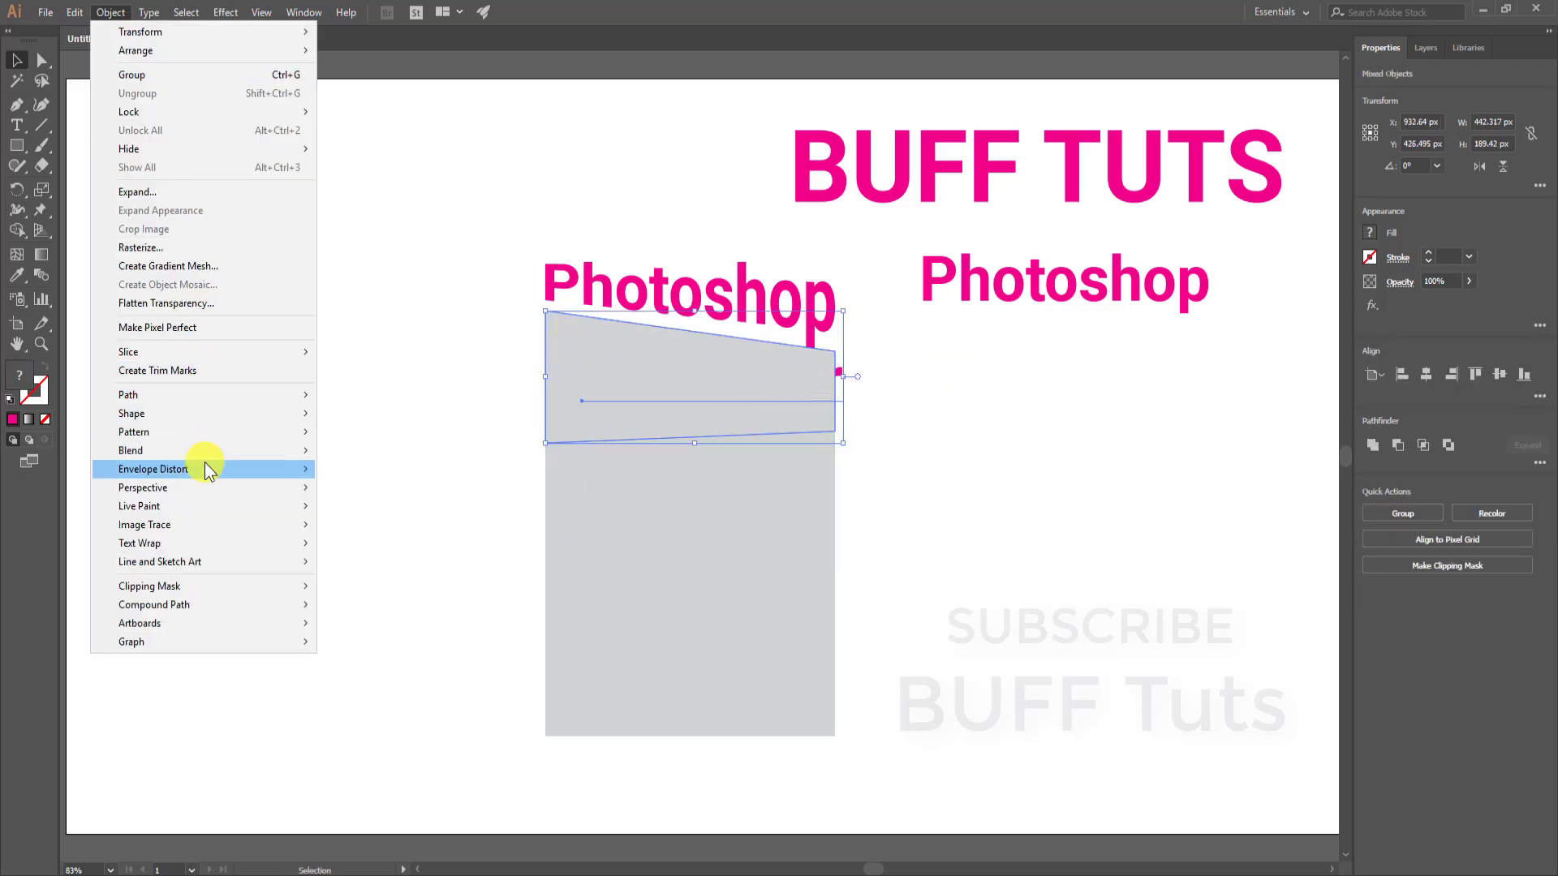
mouse_move(209, 469)
left_click(405, 506)
left_click(909, 469)
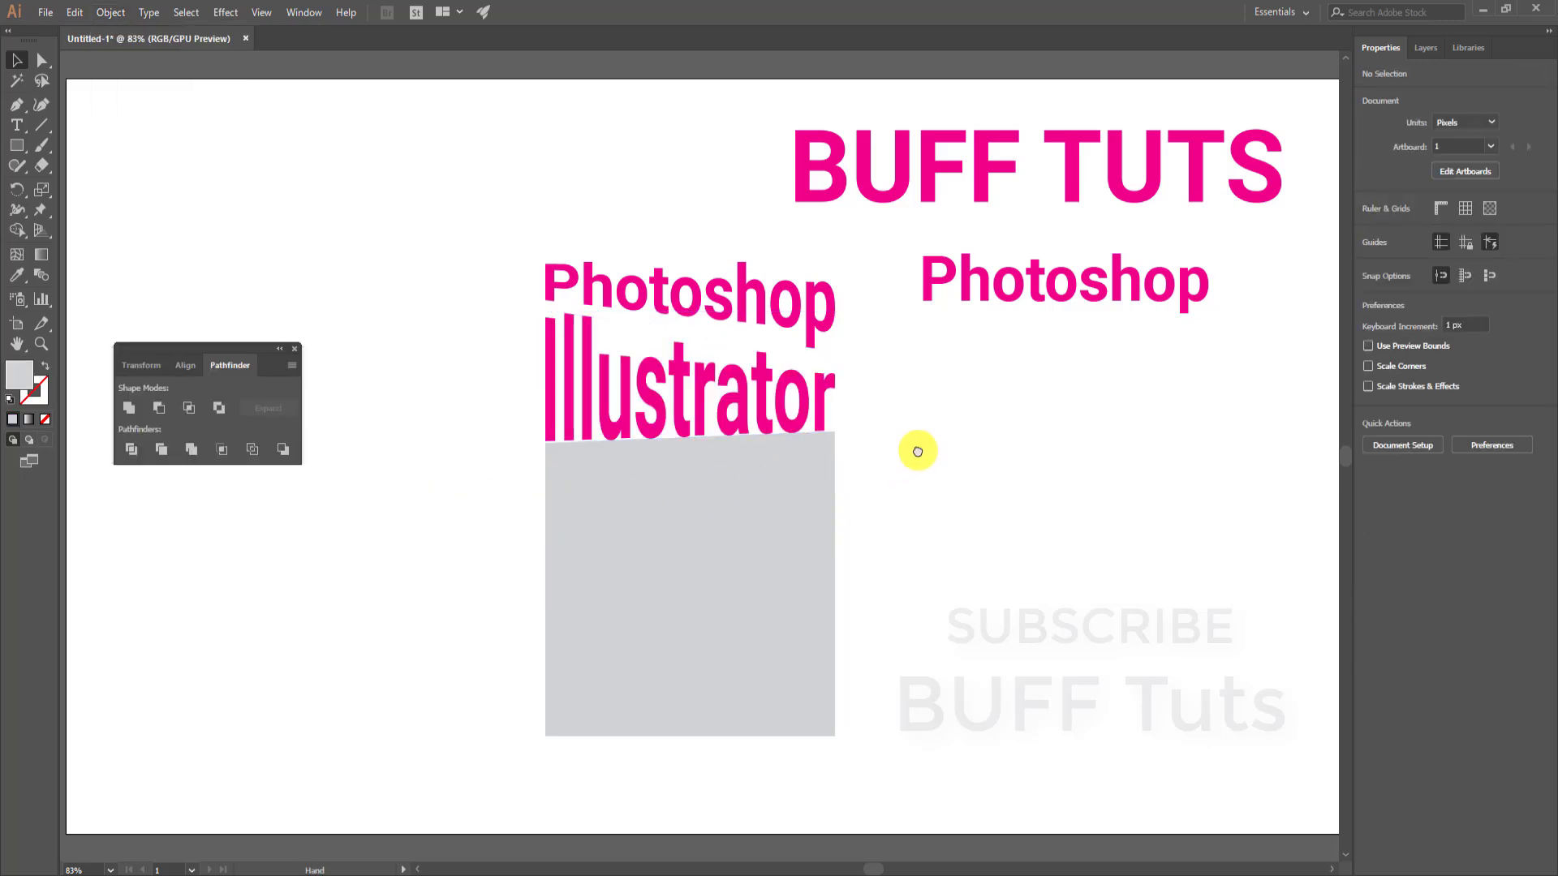
left_click_drag(918, 451, 918, 411)
- Duplicate the Photoshop word again and retype the copy as 'DESIGNING'
left_click(973, 261)
left_click_drag(973, 261, 941, 454)
key("t")
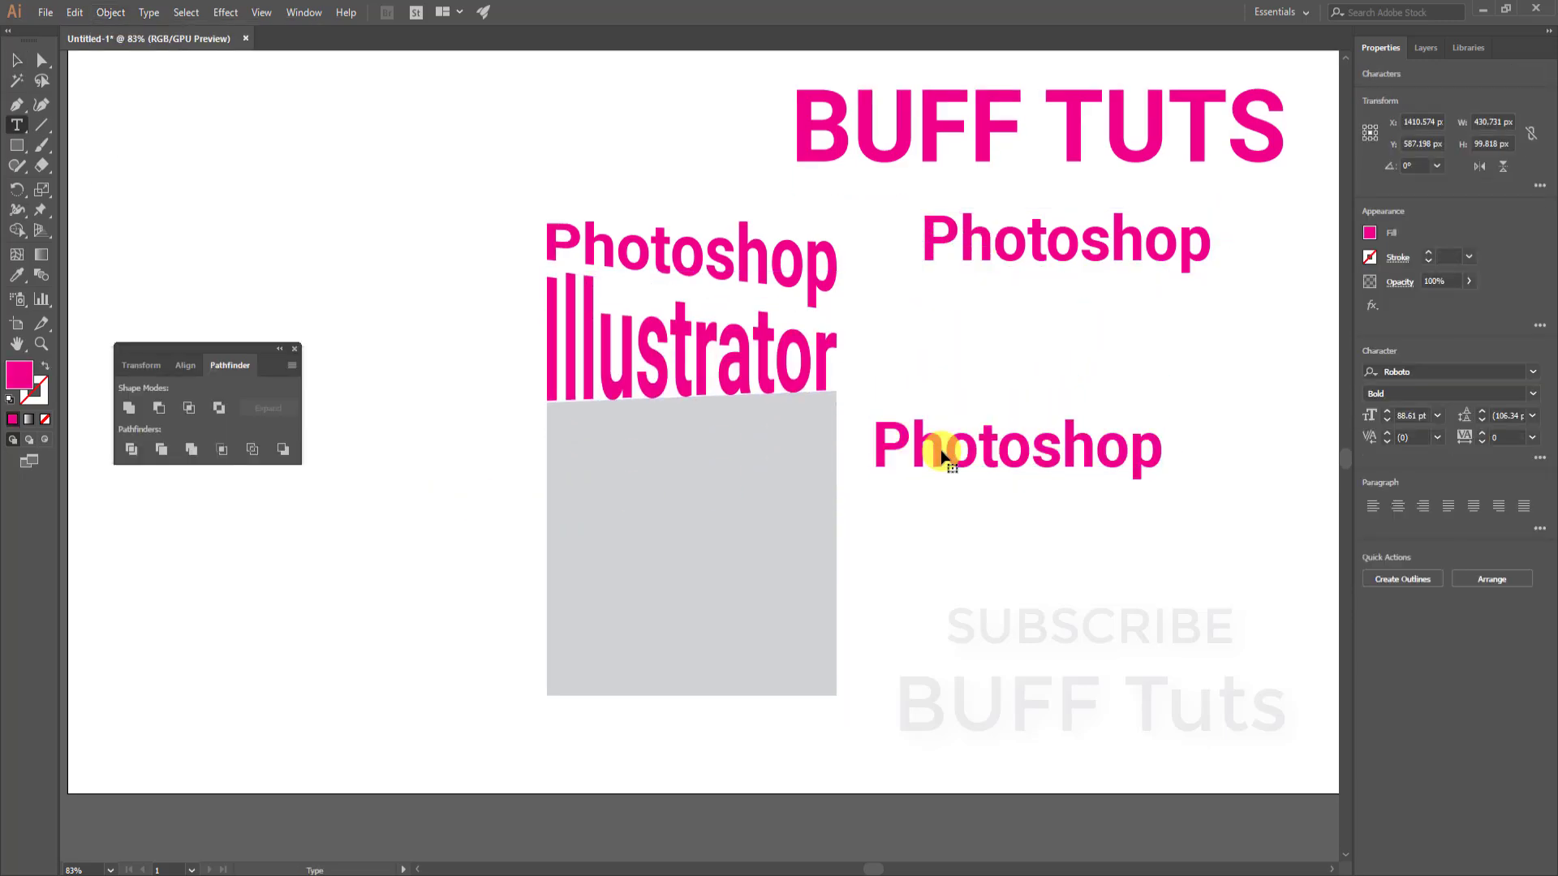
double_click(941, 452)
type("DESU")
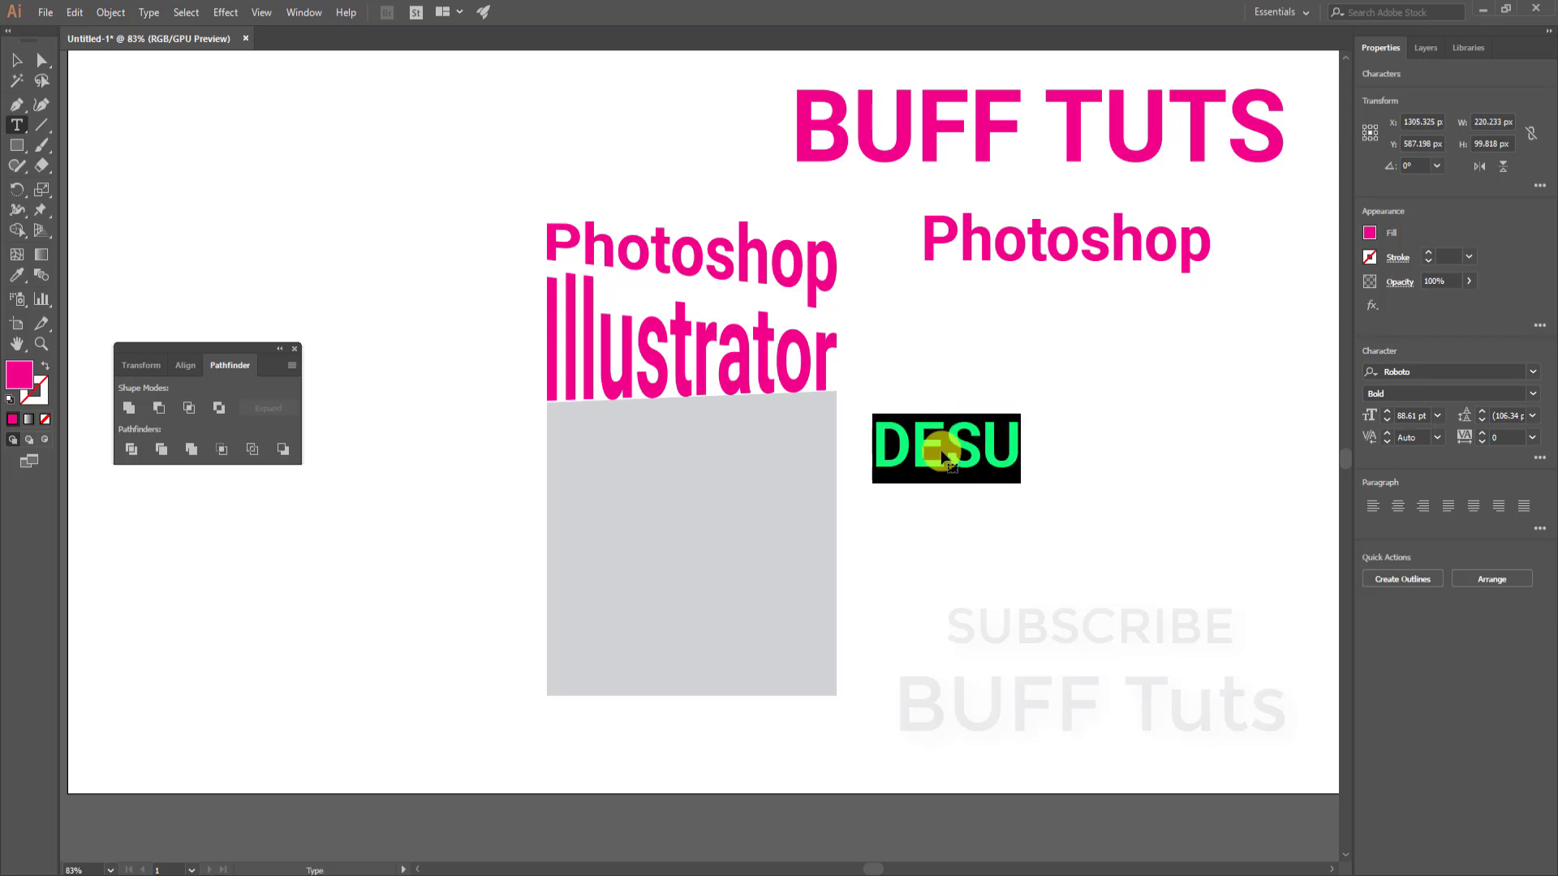
left_click(942, 449)
key("Delete")
key("Delete")
type("SIGNING")
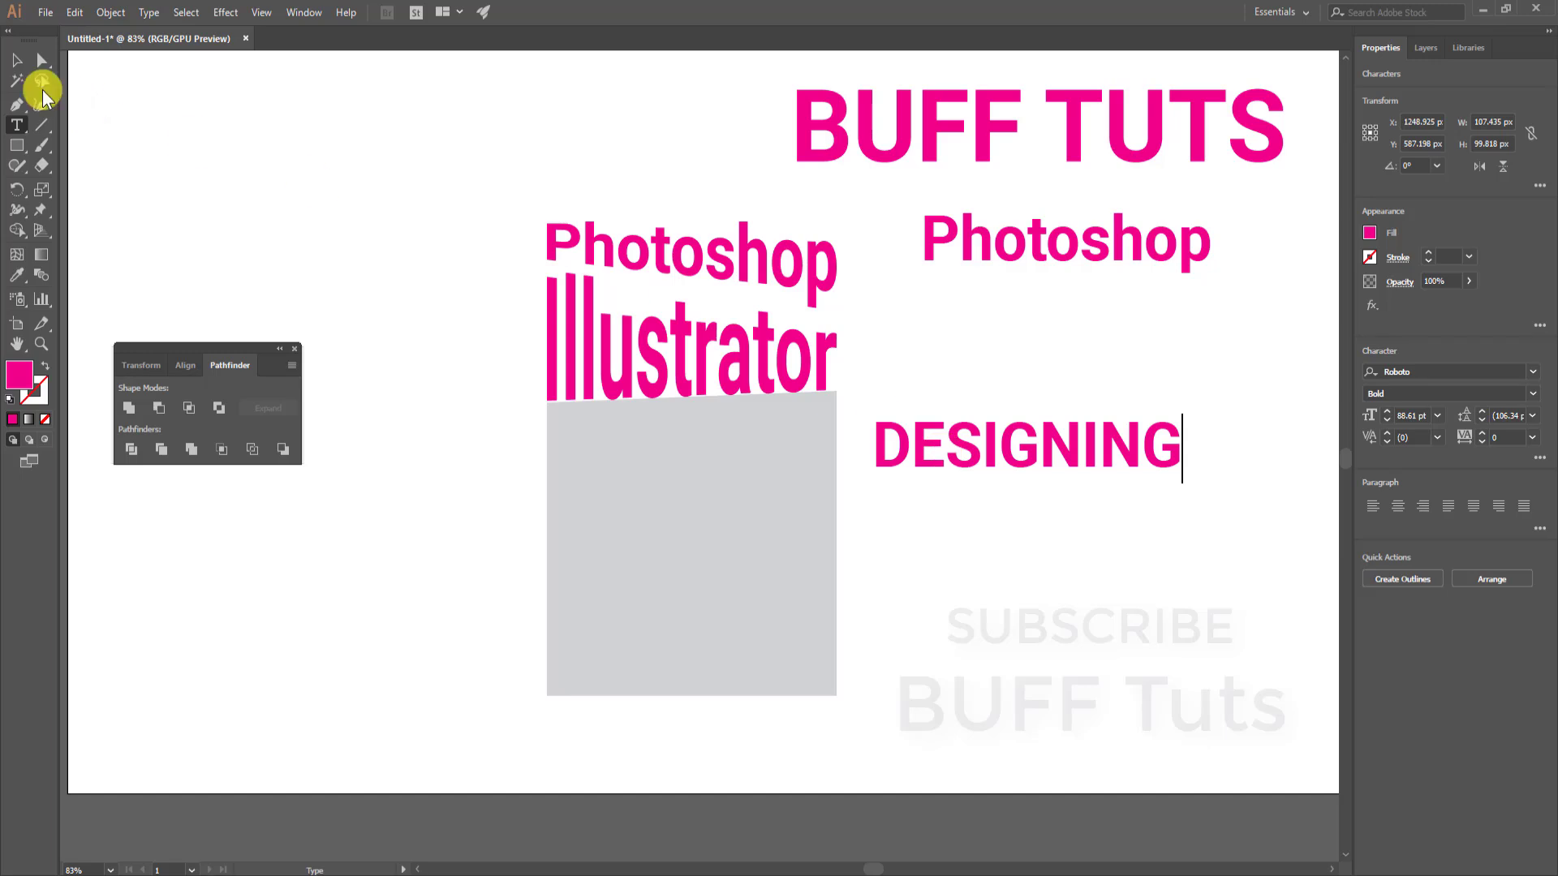
left_click(16, 60)
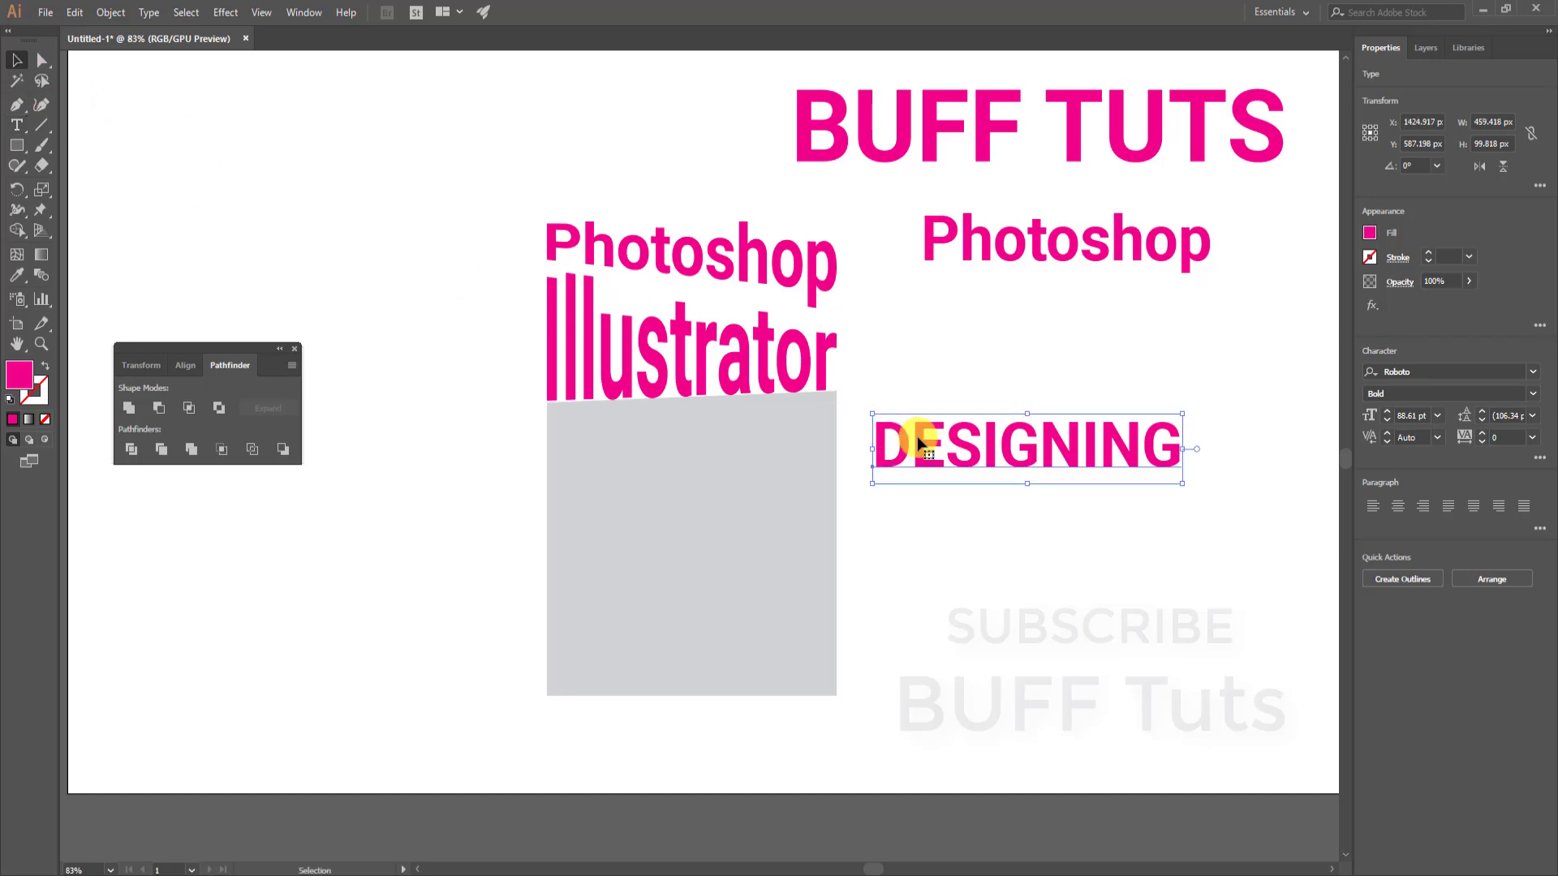
- Warp DESIGNING into the third slanted slice below Illustrator
left_click_drag(909, 442, 710, 446)
left_click(577, 448, "shift")
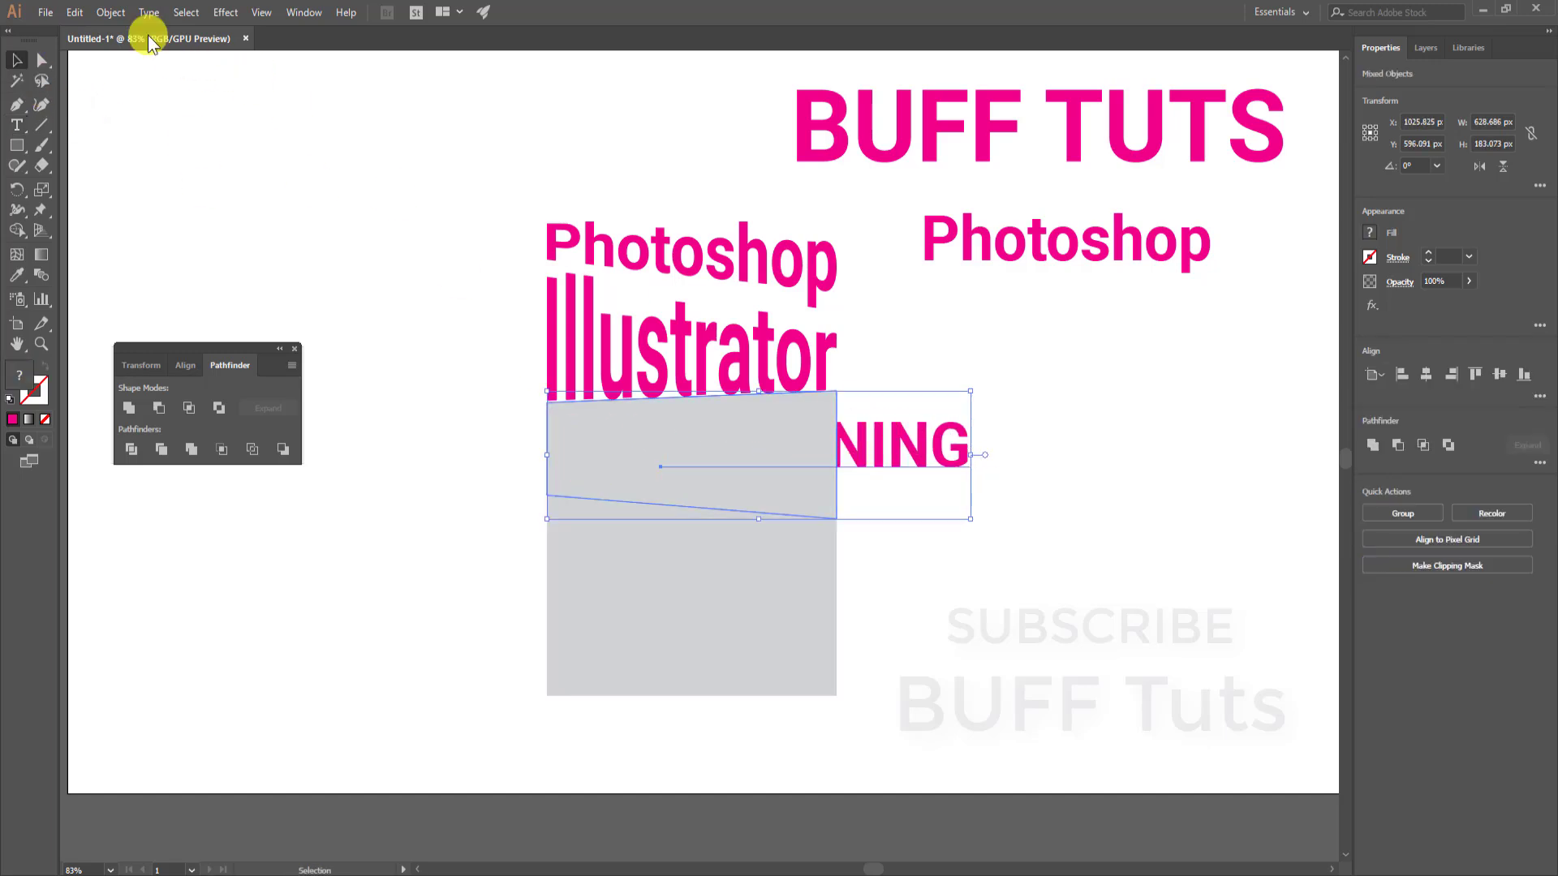
left_click(111, 12)
mouse_move(251, 467)
left_click(406, 408)
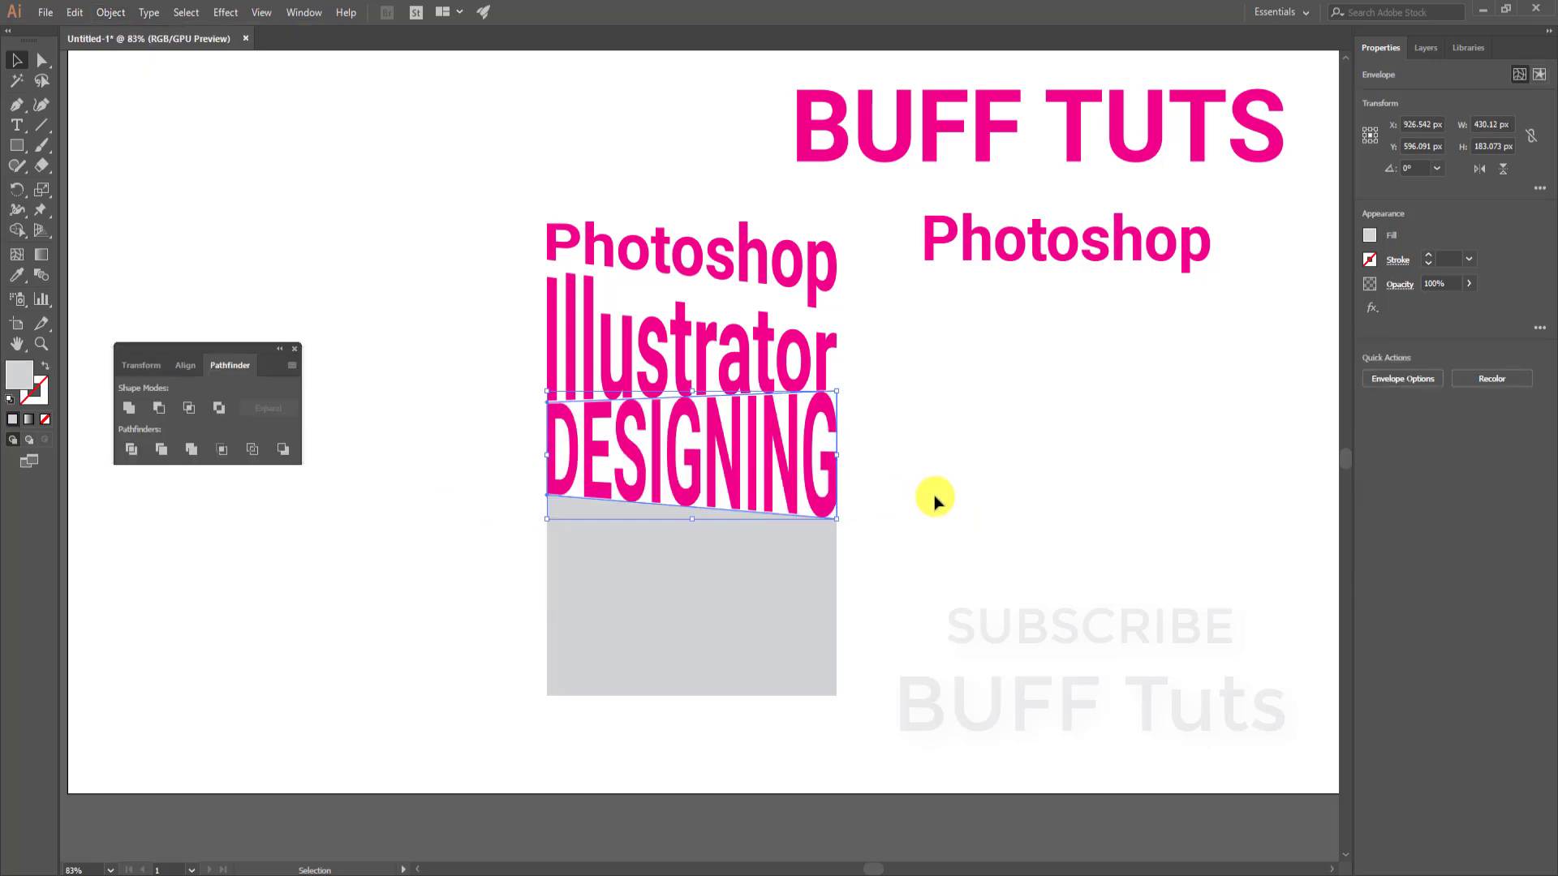
left_click(1010, 492)
- Duplicate the Photoshop word below the original and retype the copy as ADVANCED
left_click(1002, 243)
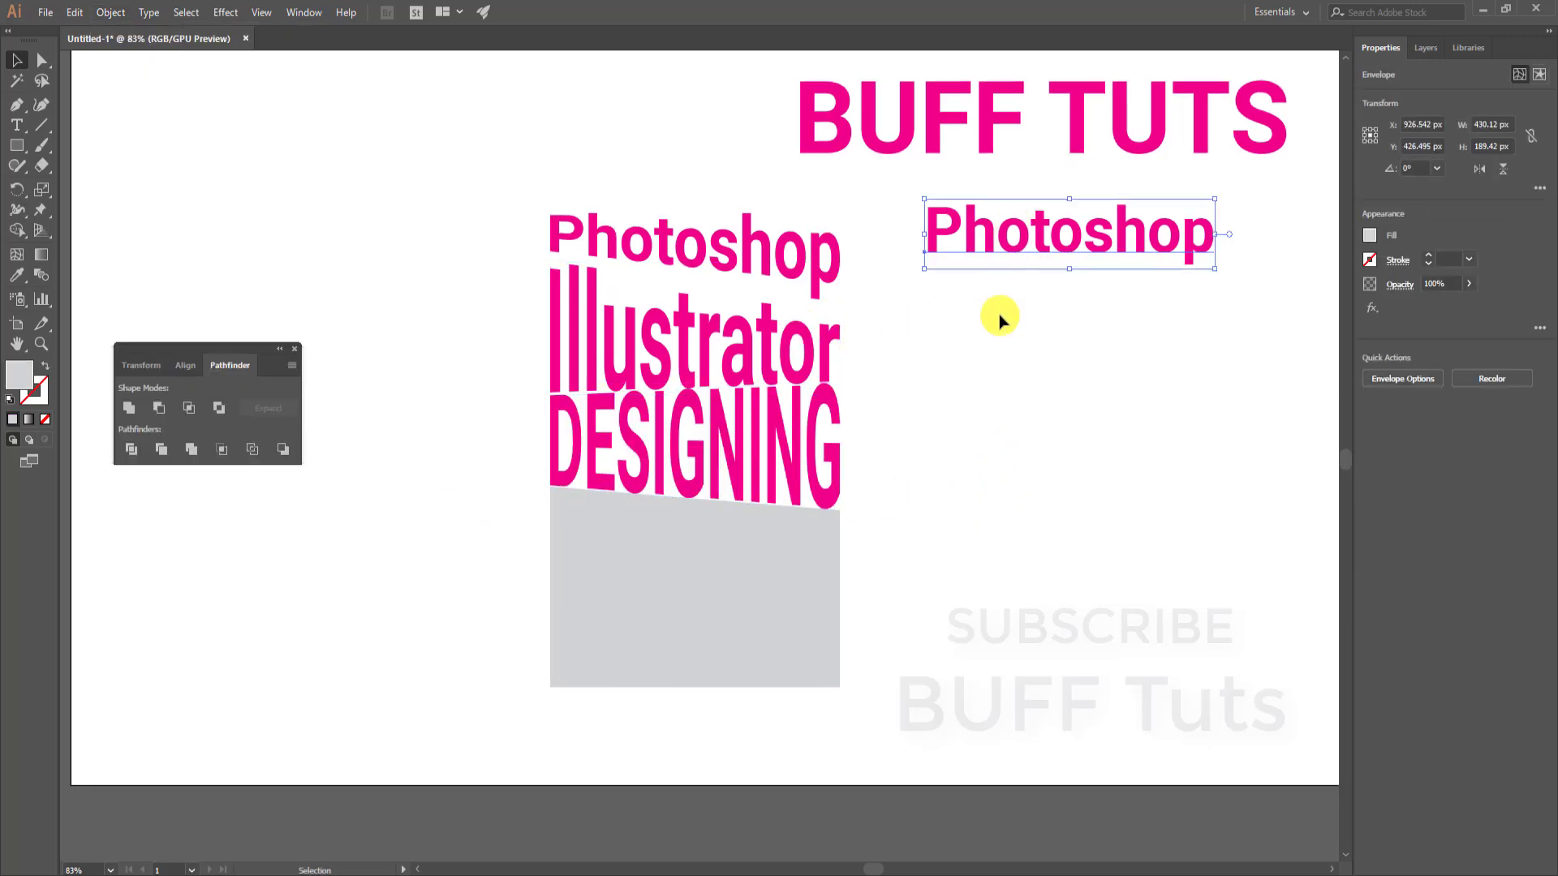
left_click_drag(1041, 228, 1001, 546)
double_click(1011, 558)
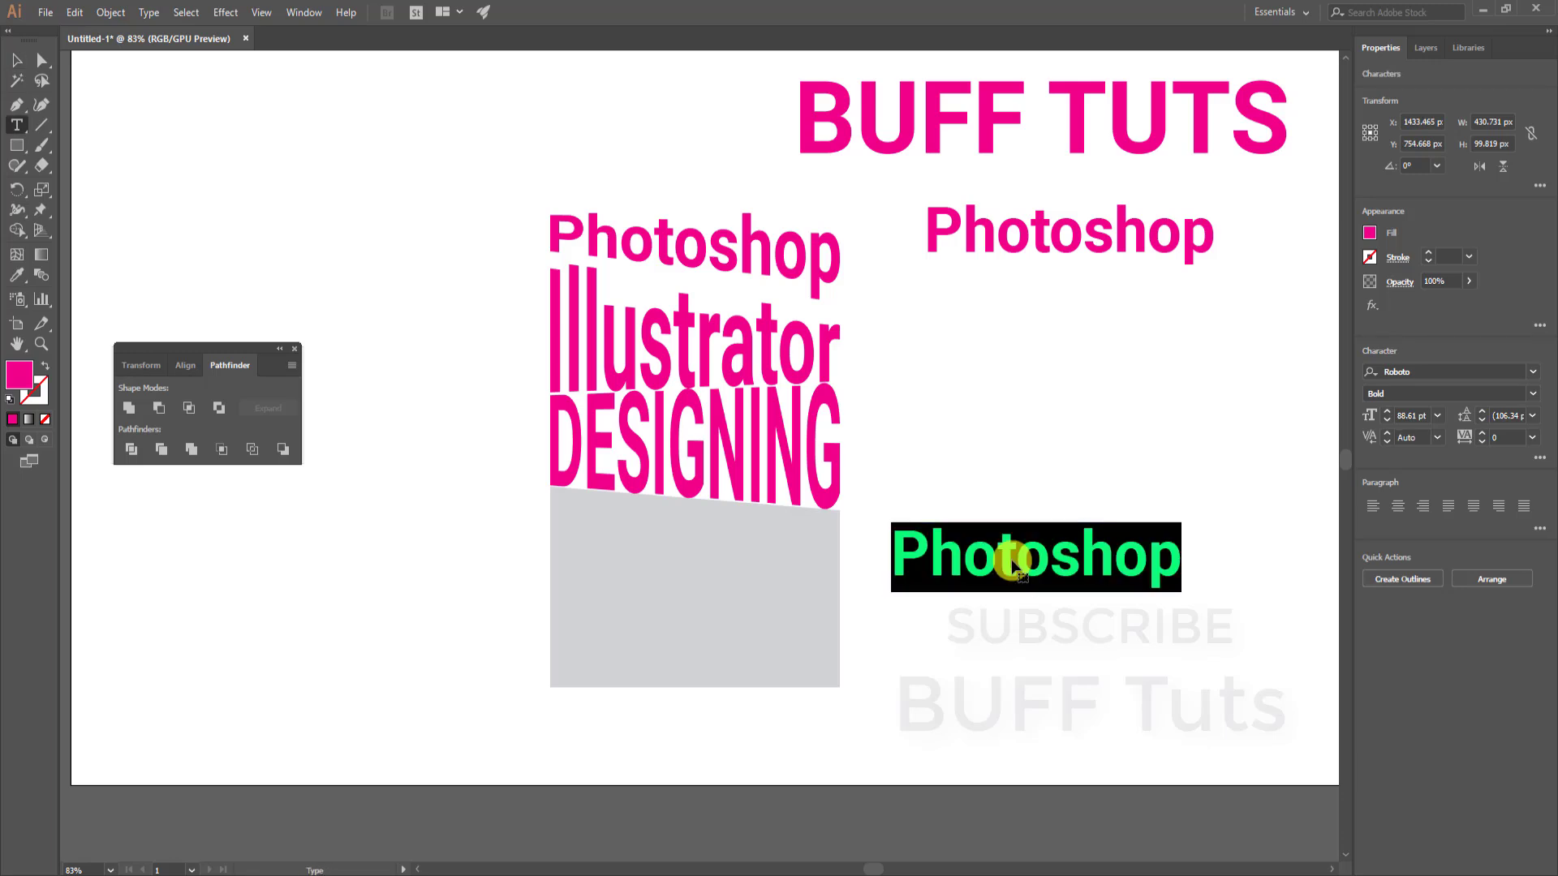
type("aDVANCE")
key("ctrl+a")
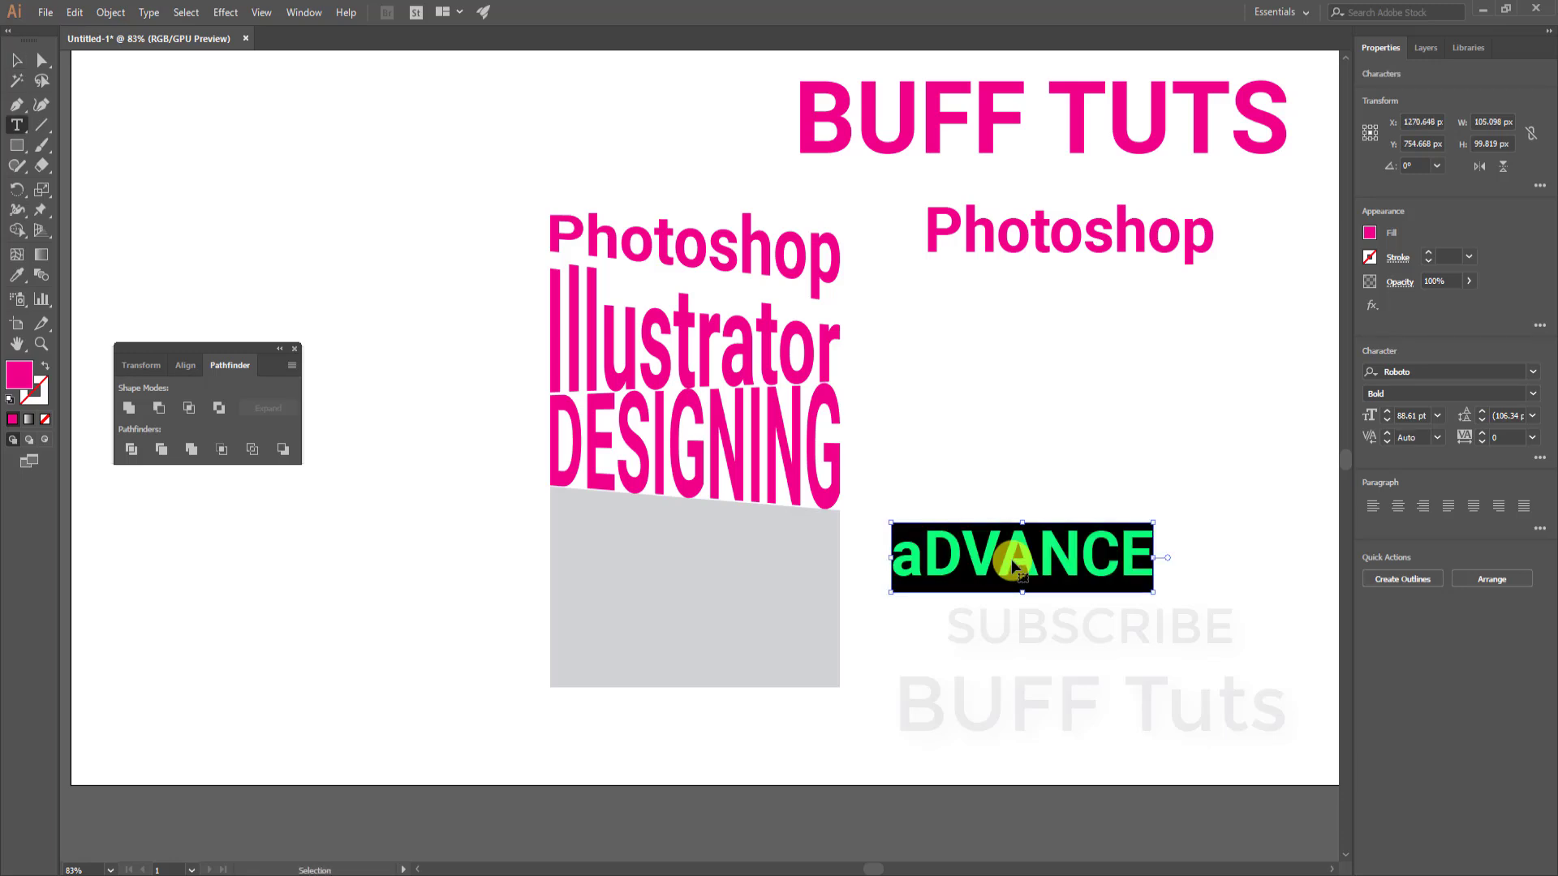
type("ad")
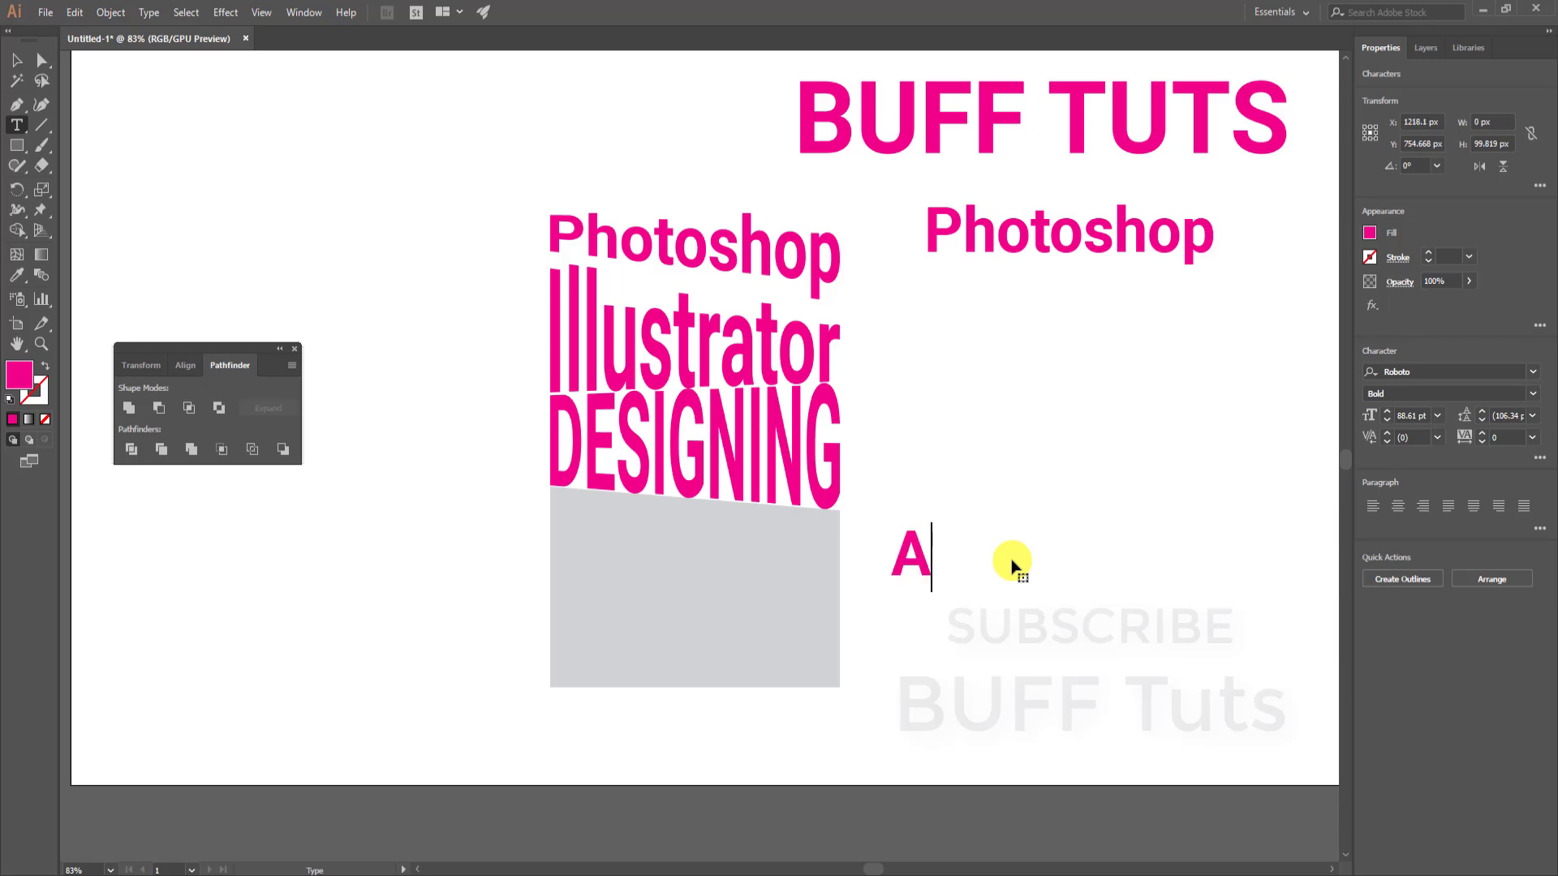
type("DVANCED")
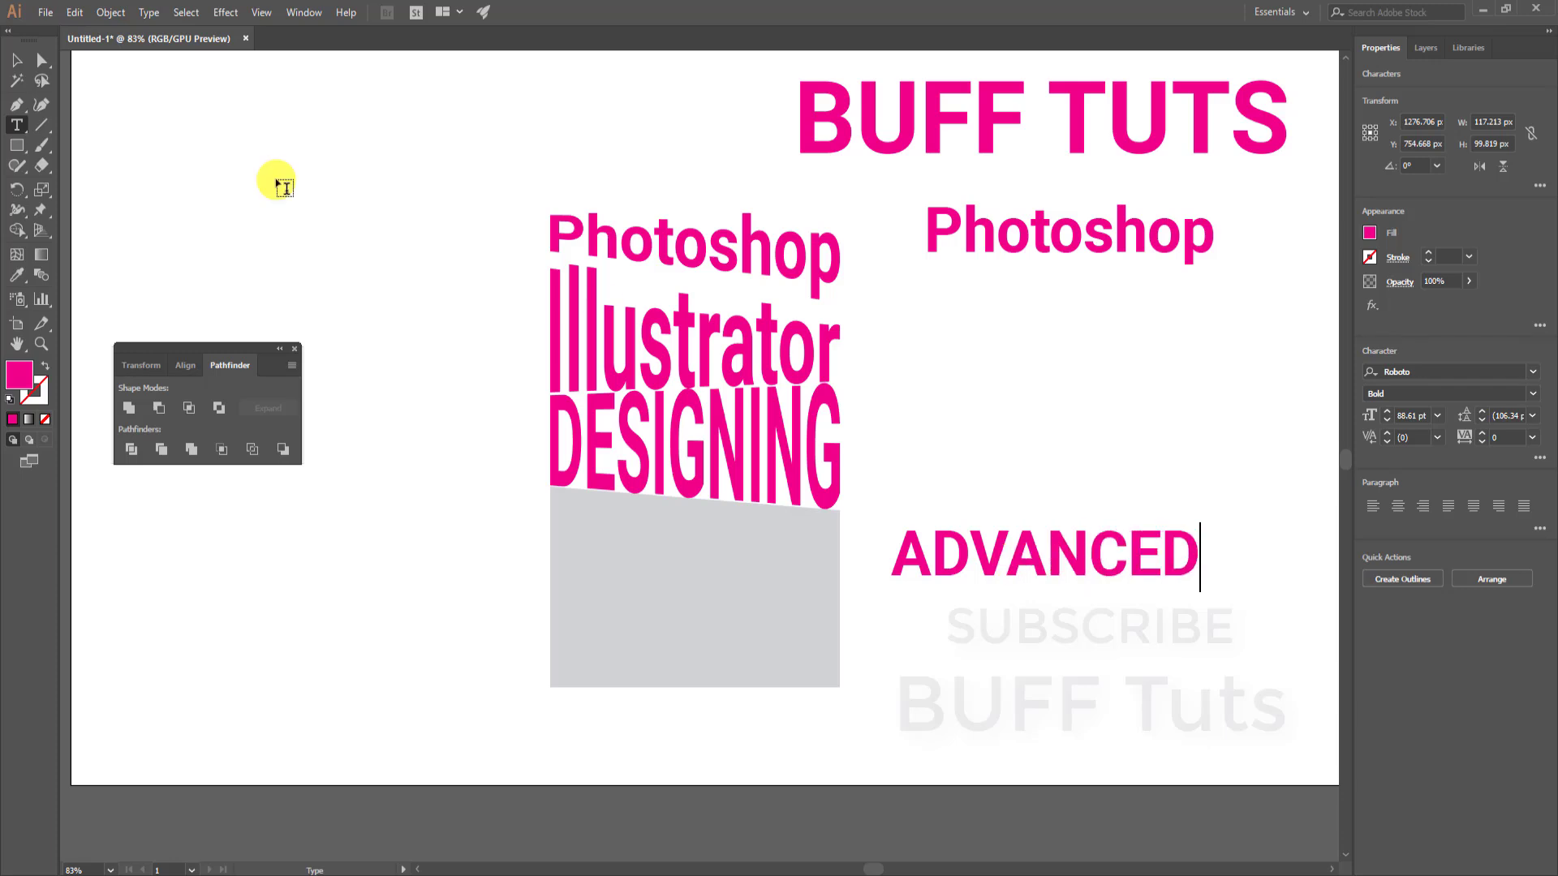
left_click(16, 60)
- Move ADVANCED onto the fourth slanted slice and warp it in with Envelope Distort > Make with Top Object
left_click_drag(956, 556, 610, 542)
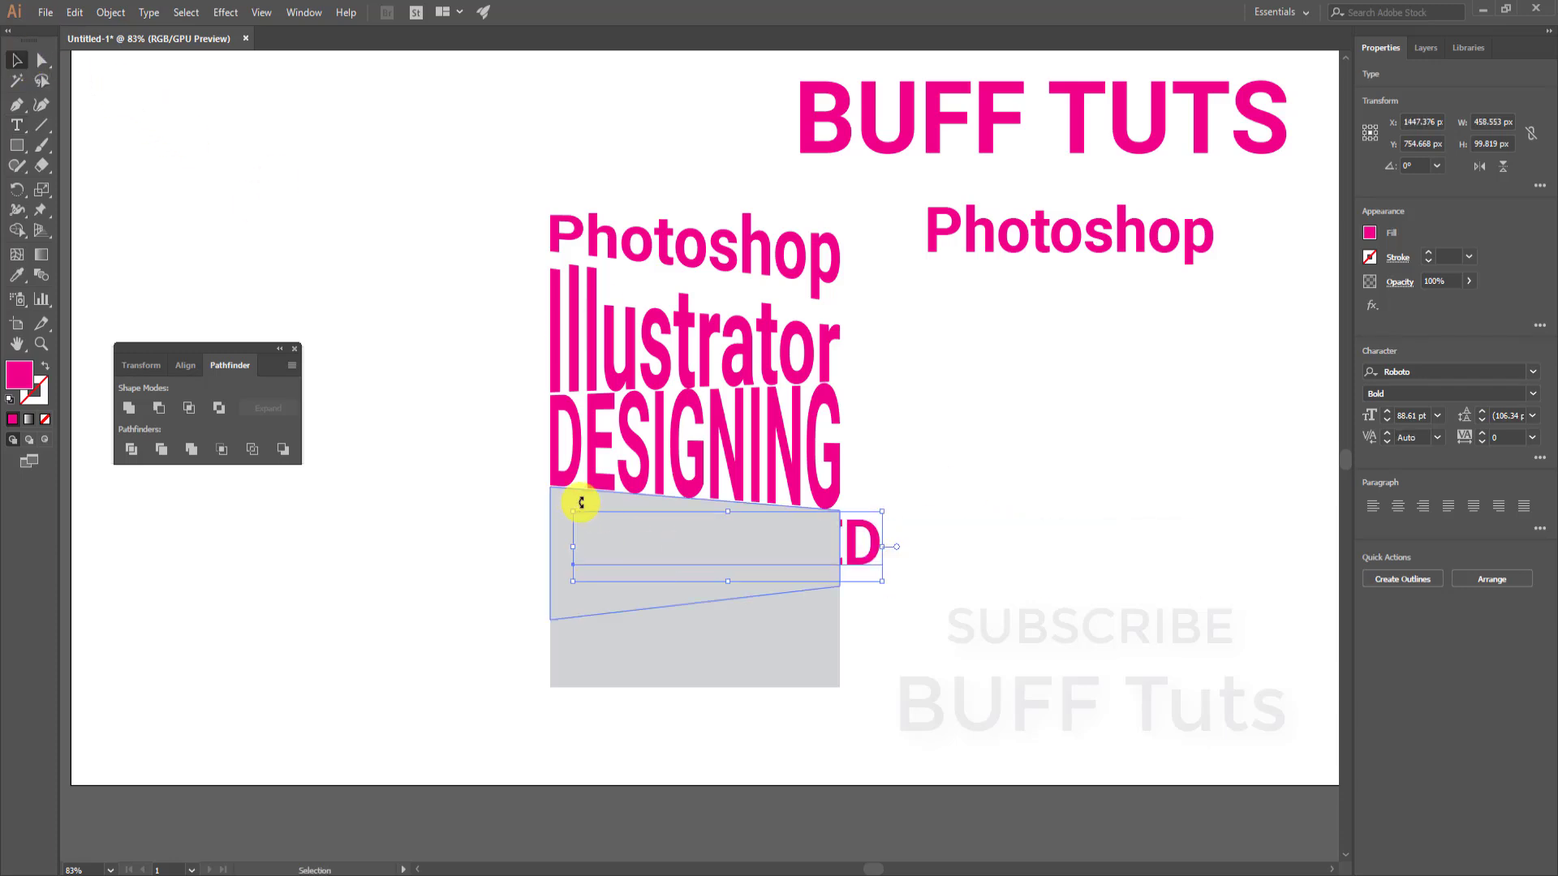
left_click(551, 497, "shift")
left_click(110, 12)
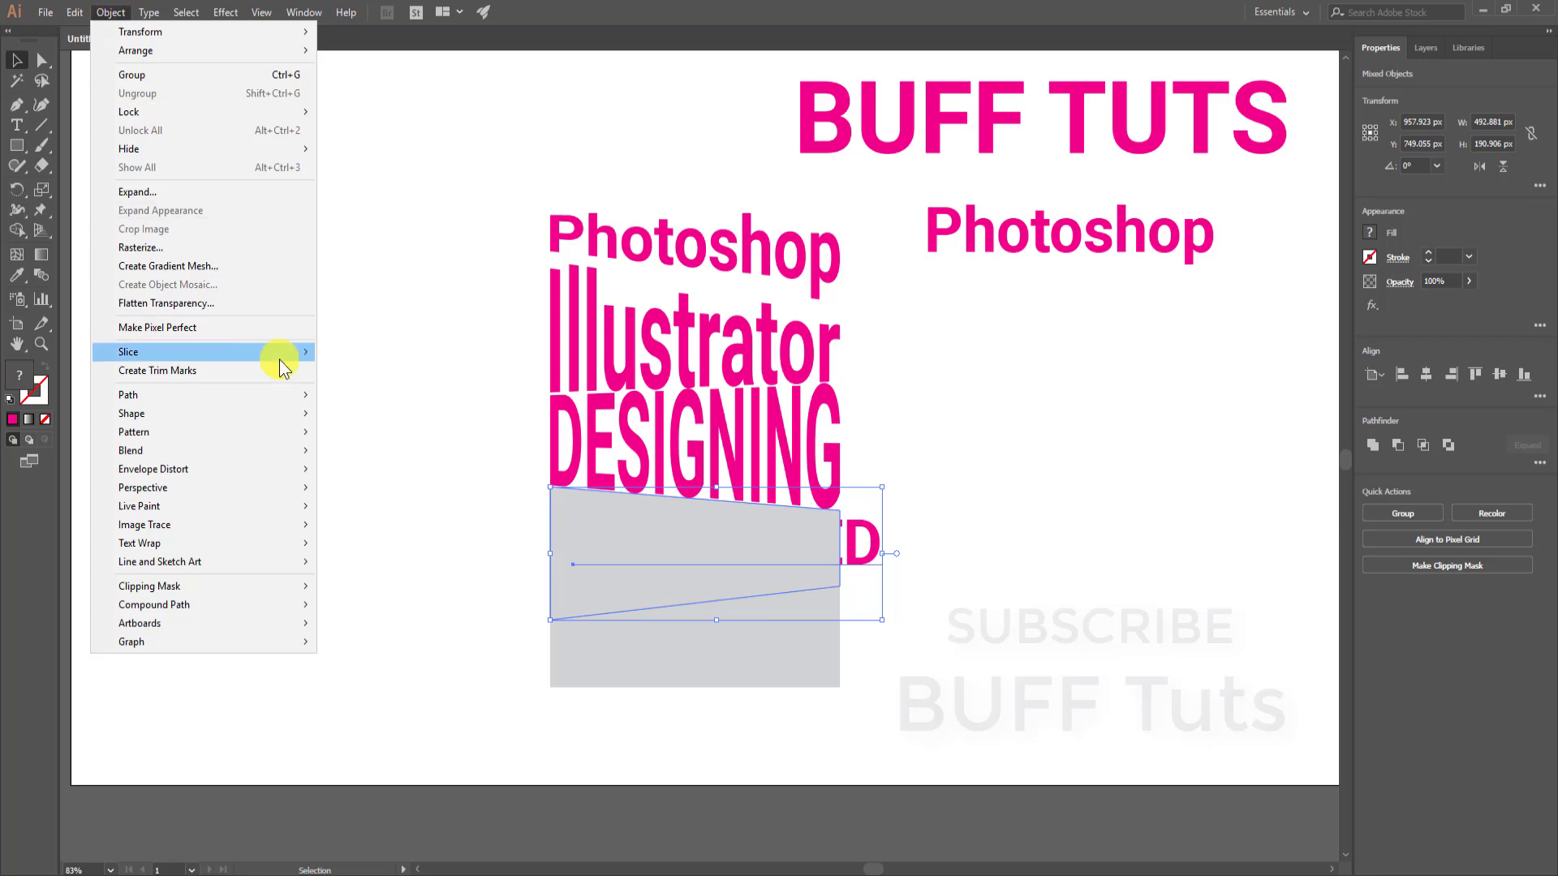
mouse_move(271, 470)
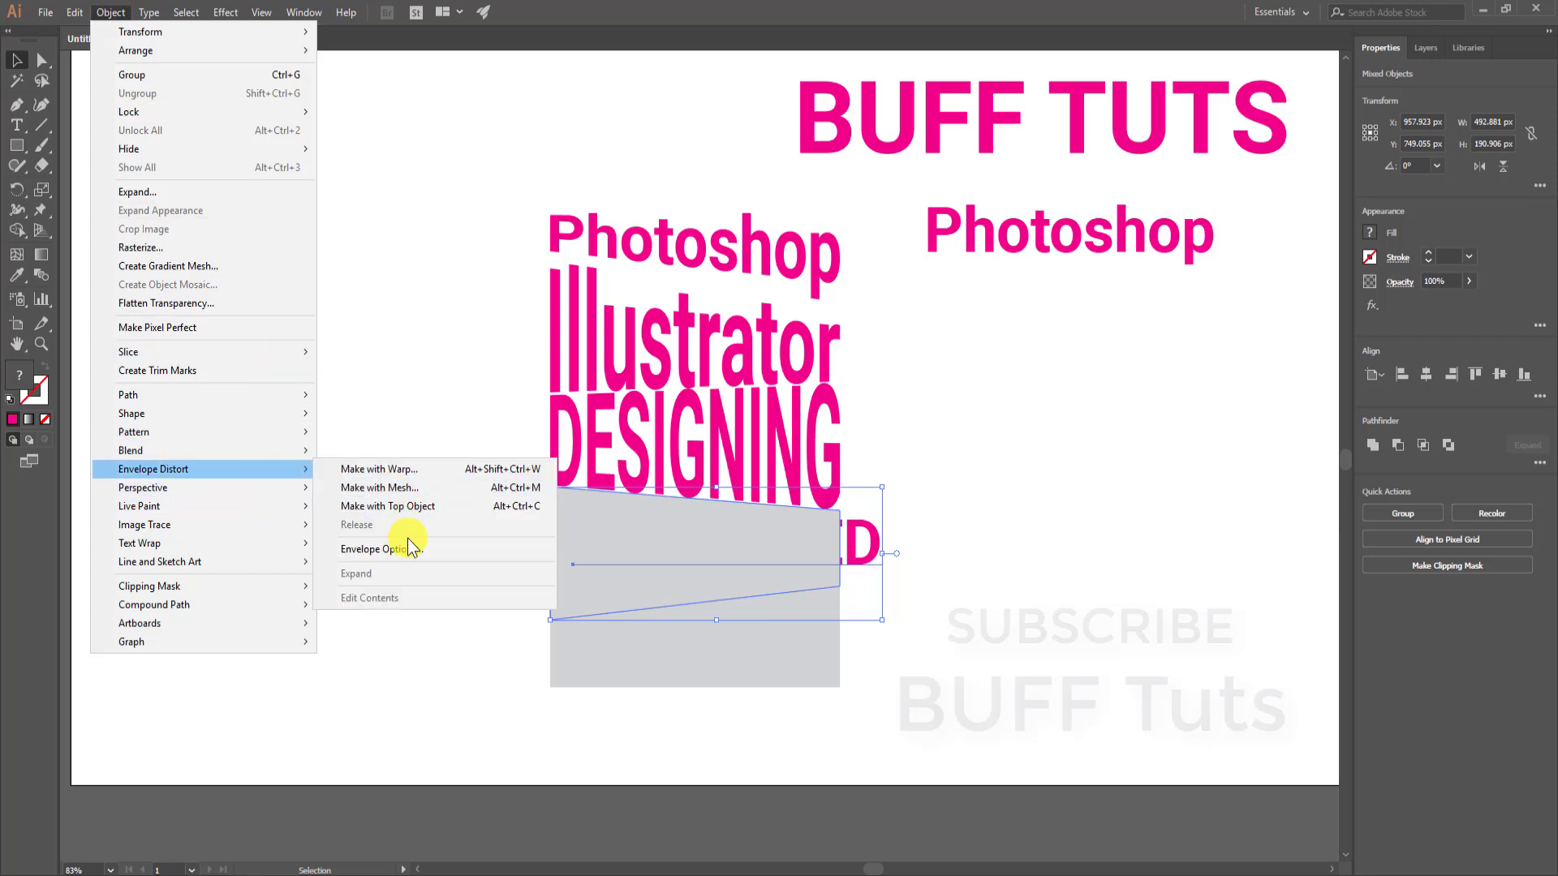
left_click(414, 507)
left_click(1126, 543)
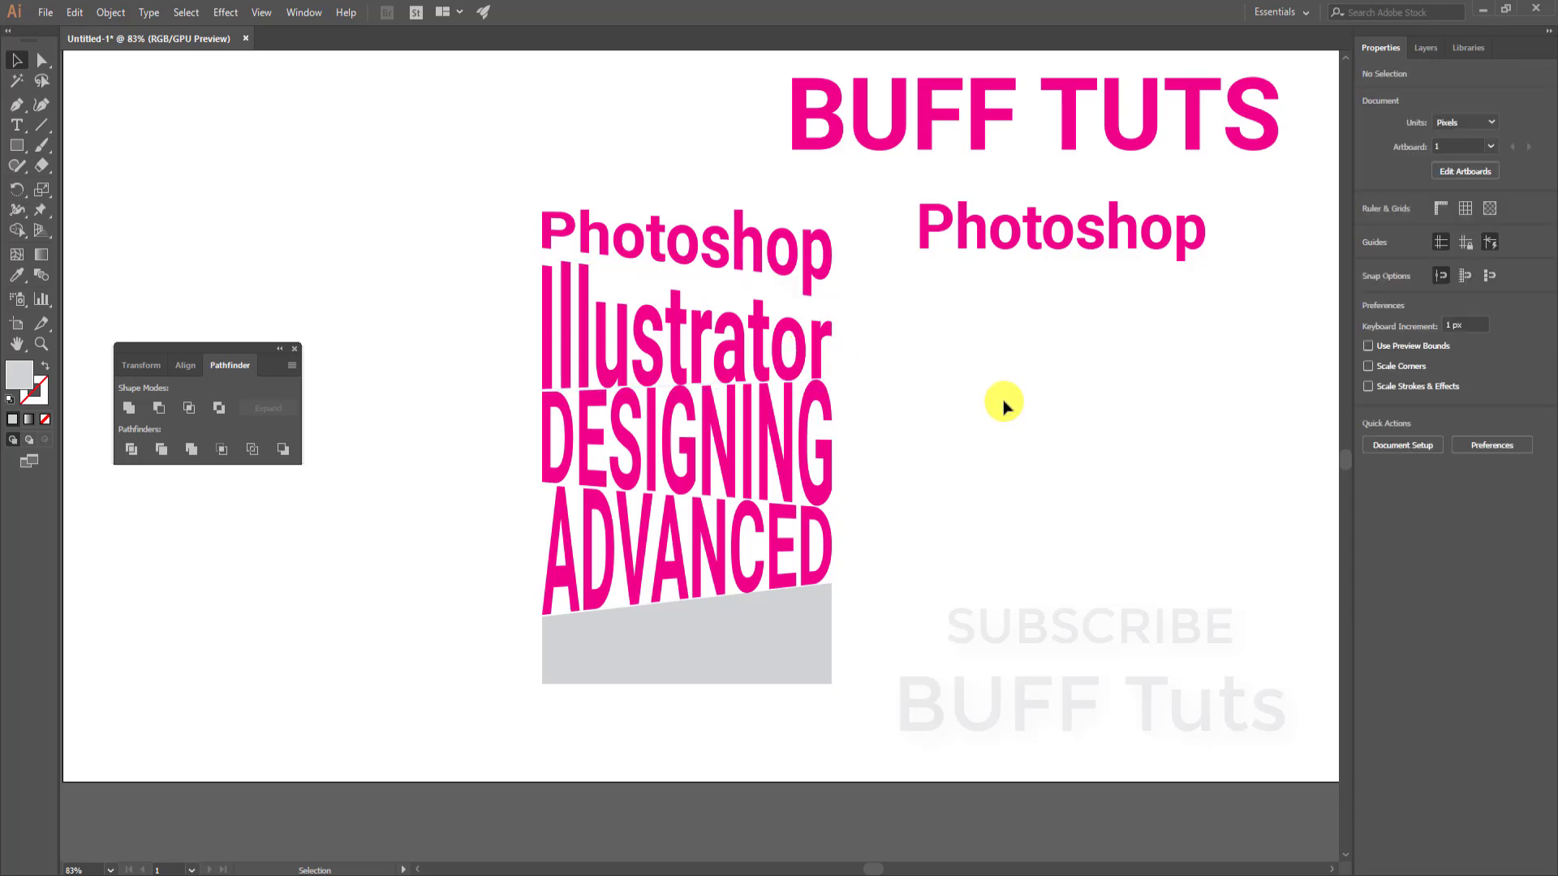
left_click(807, 349)
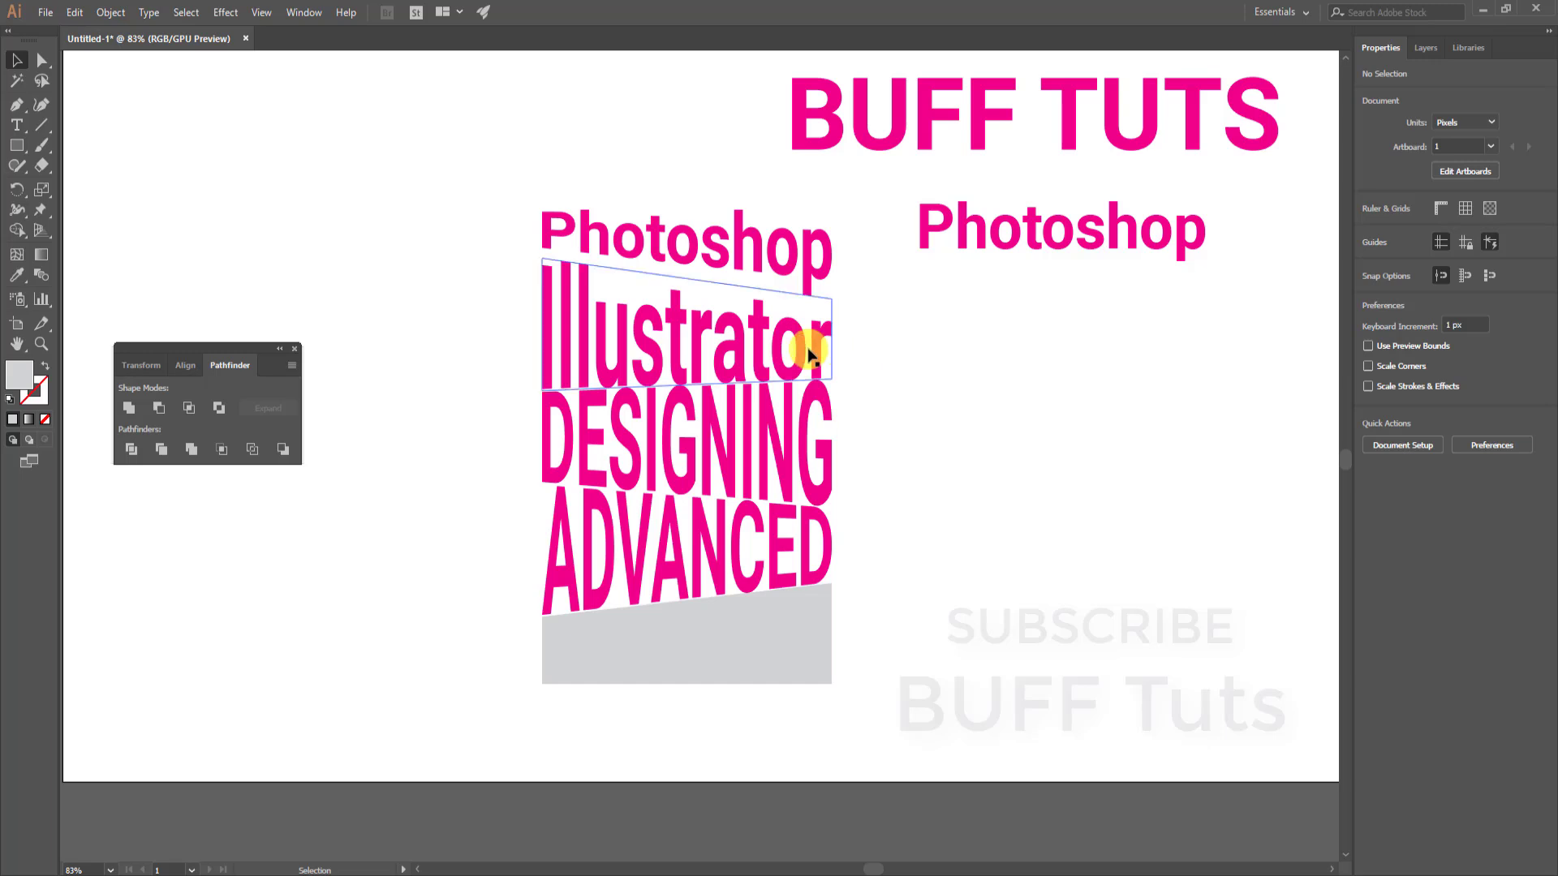
left_click(41, 60)
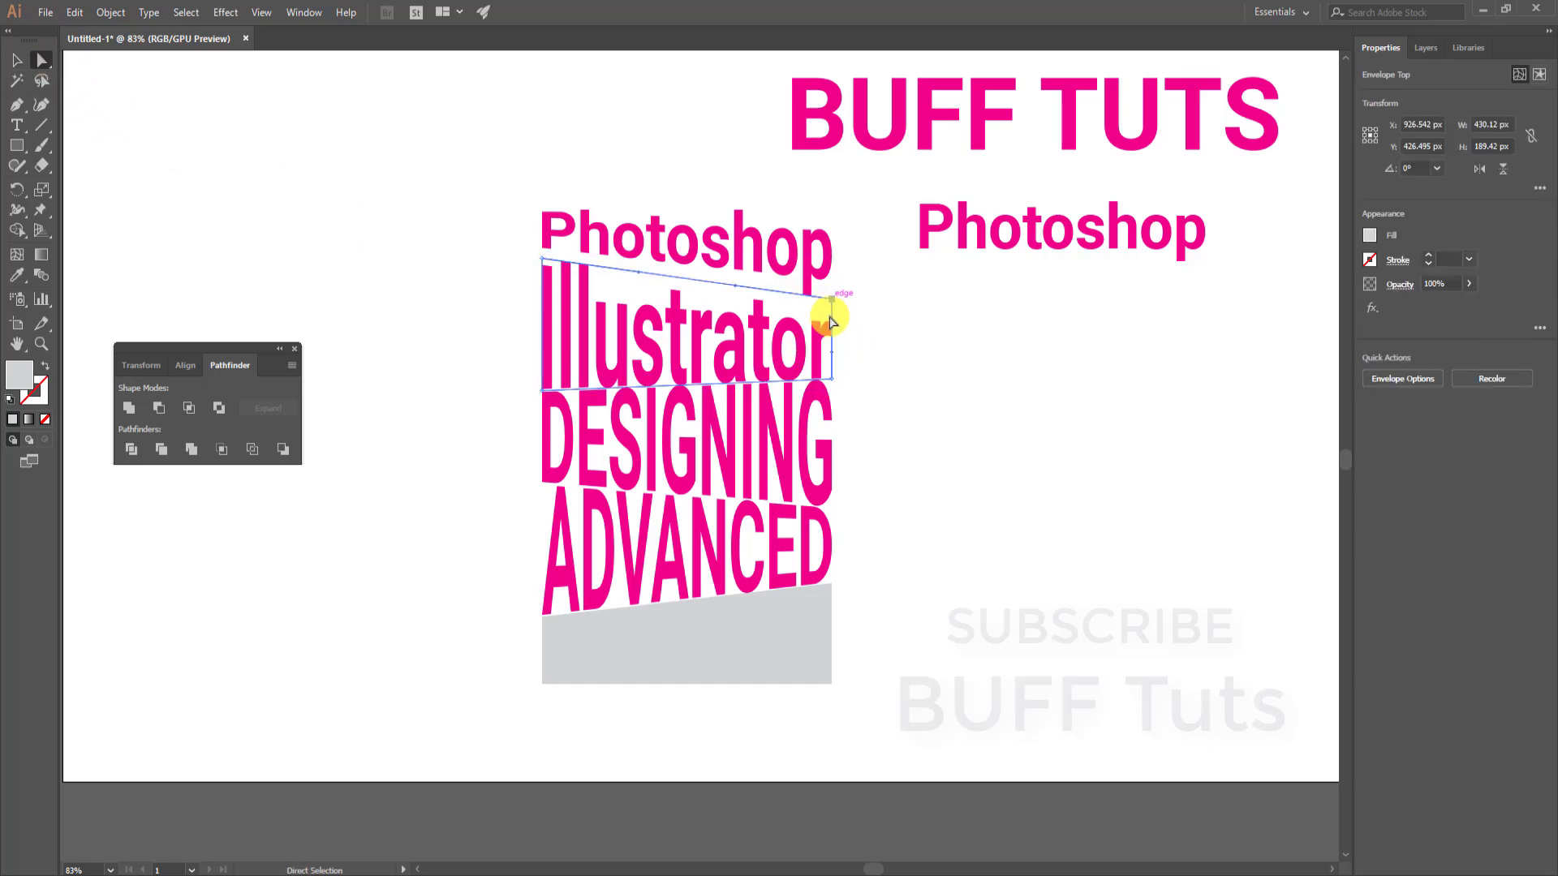
left_click(832, 378)
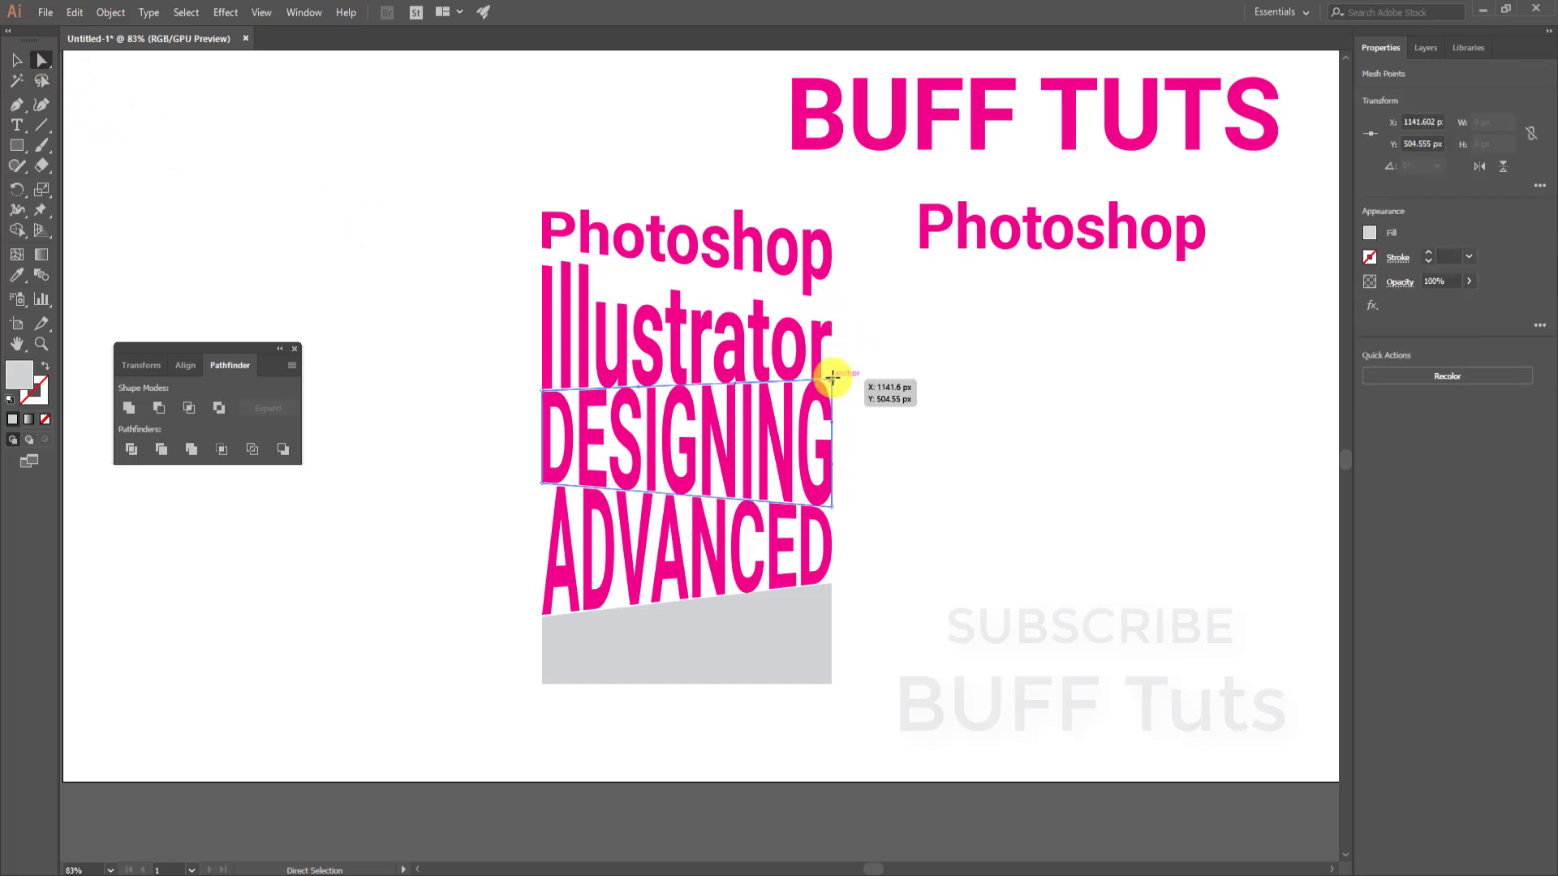
left_click_drag(1052, 378, 1010, 402)
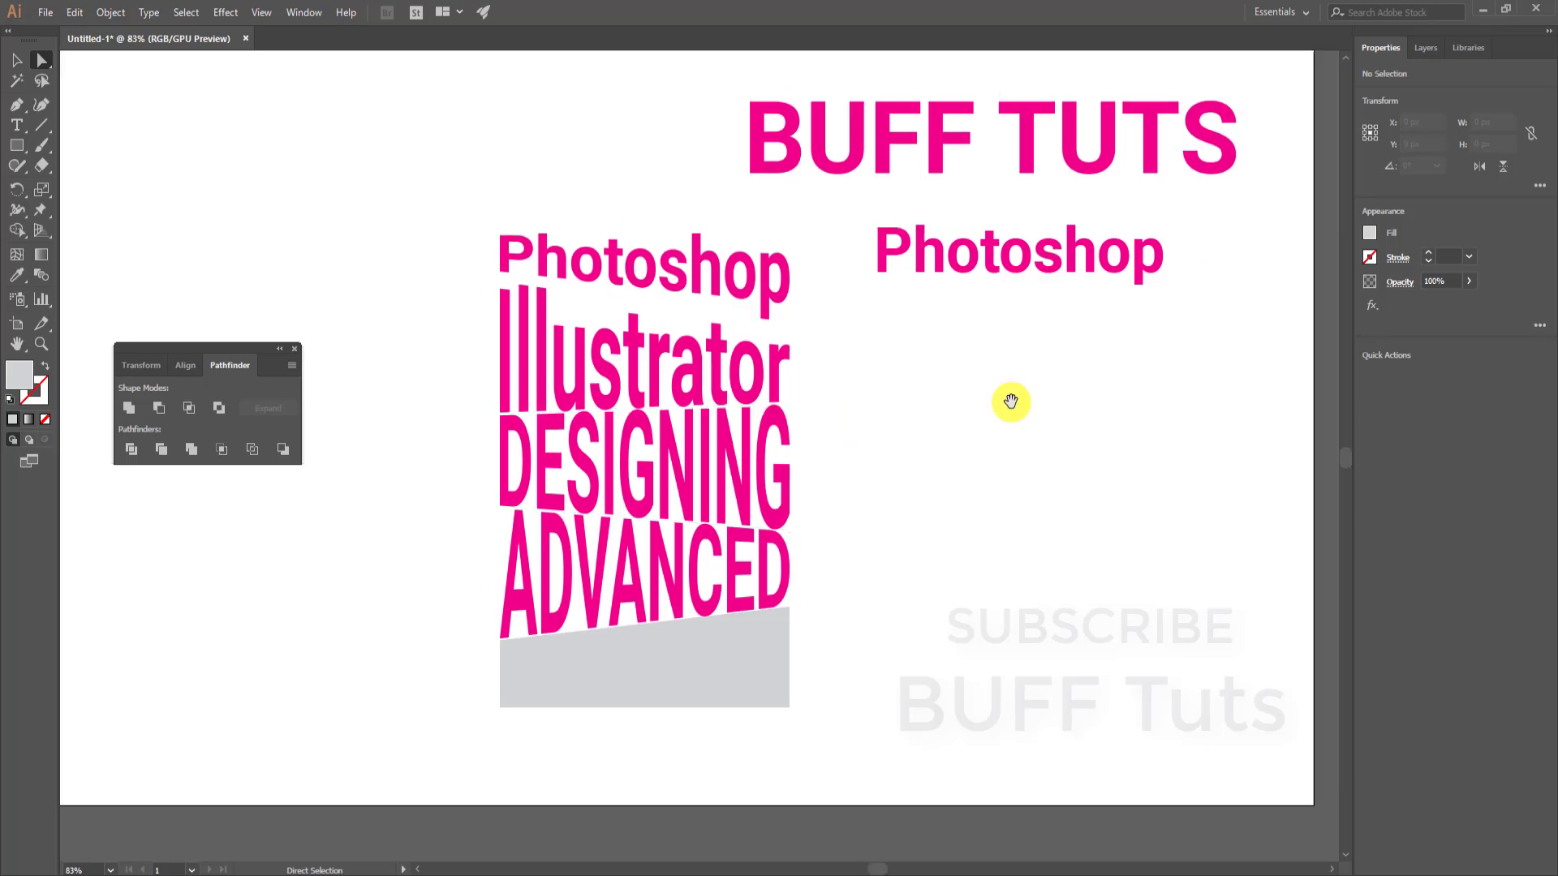